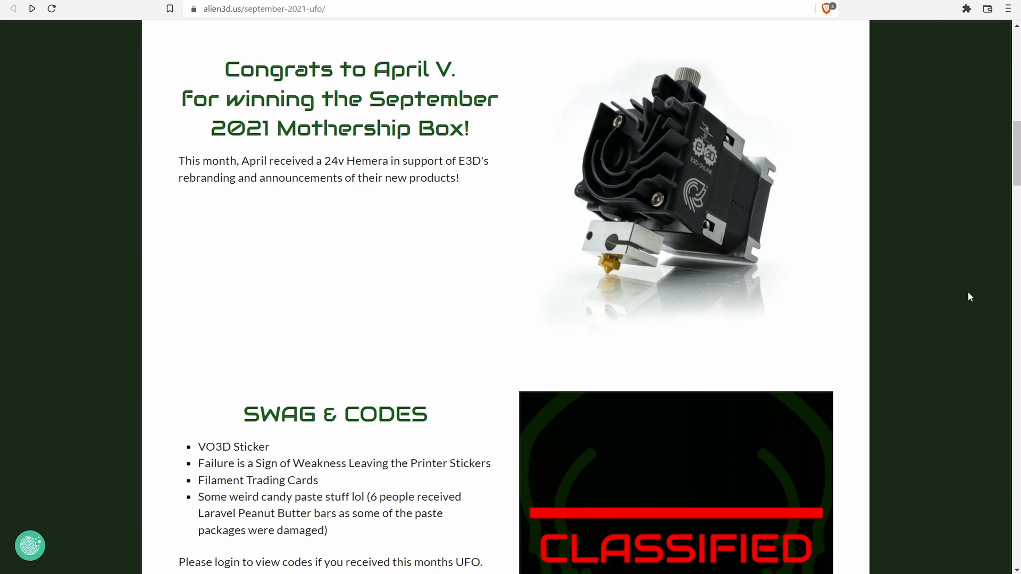
Step: Look through the September 2021 UFO page, covering the swag, VO3D filament samples, soldering mat accessory and bonus project
scroll(968, 296, "down", 10)
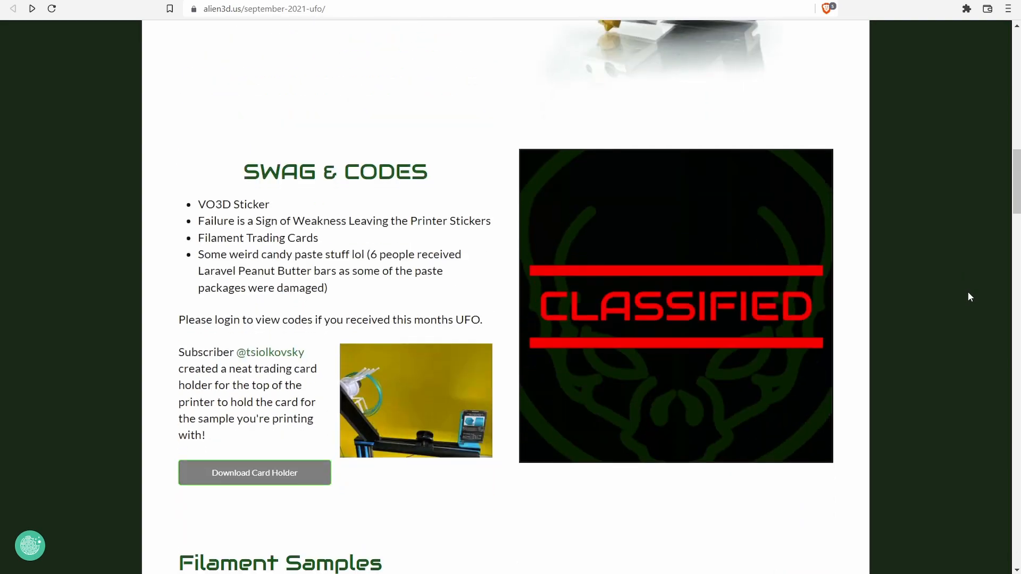
scroll(968, 296, "down", 2)
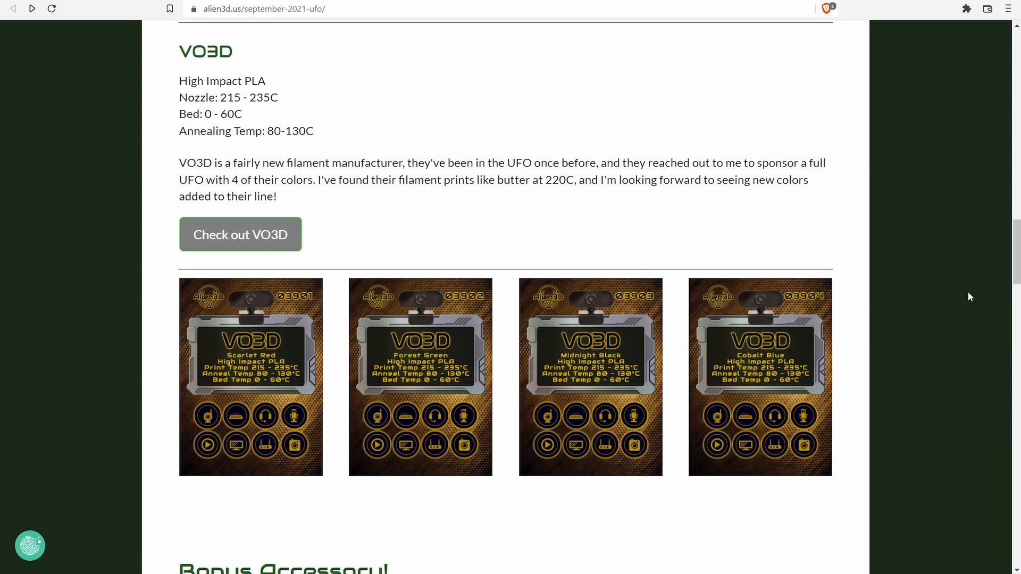
scroll(968, 296, "down", 7)
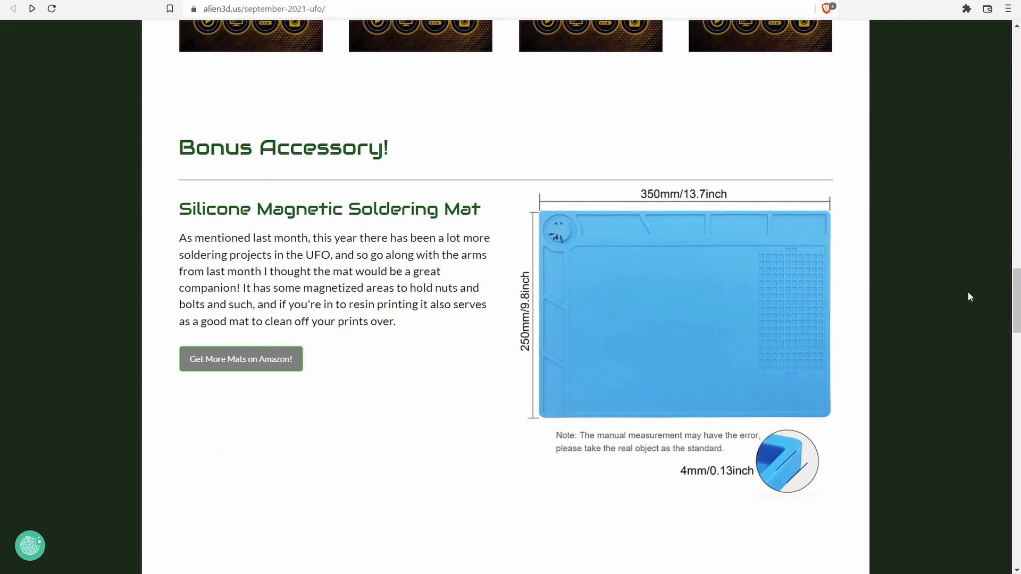
scroll(968, 296, "down", 1)
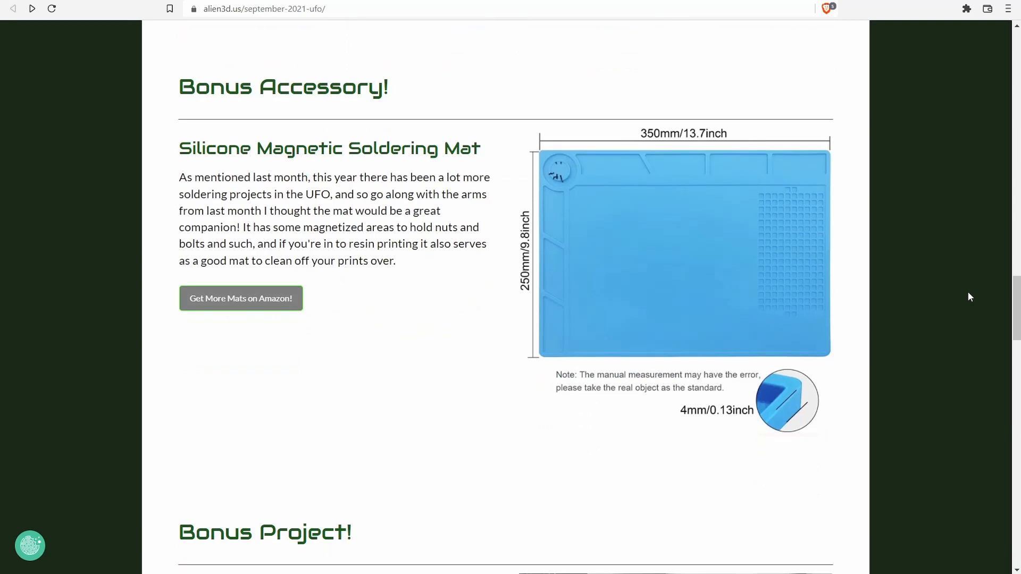
scroll(969, 297, "down", 8)
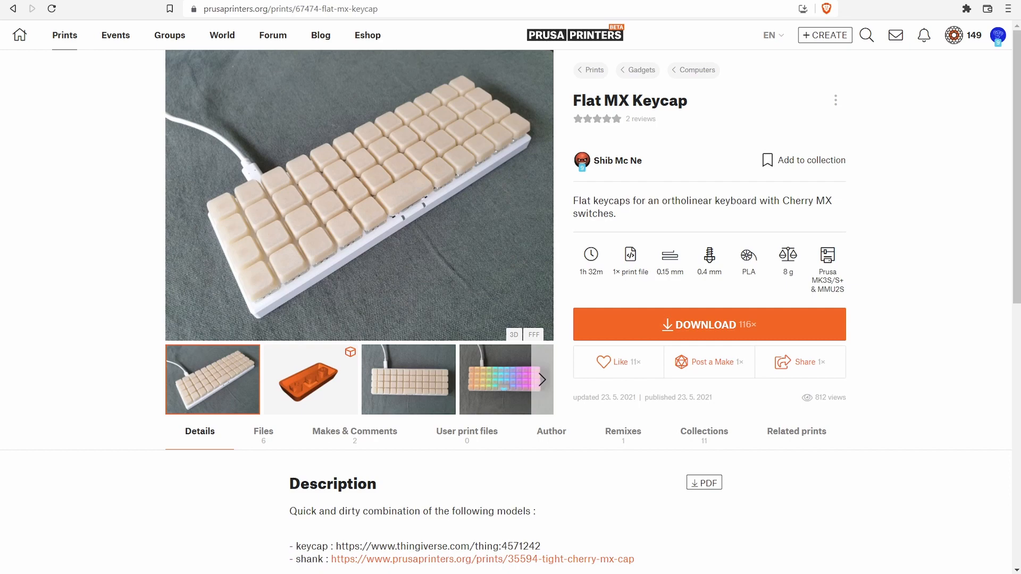
Step: Download keycap_1u.stl from the model files of the Flat MX Keycap print
left_click(263, 435)
scroll(645, 358, "down", 7)
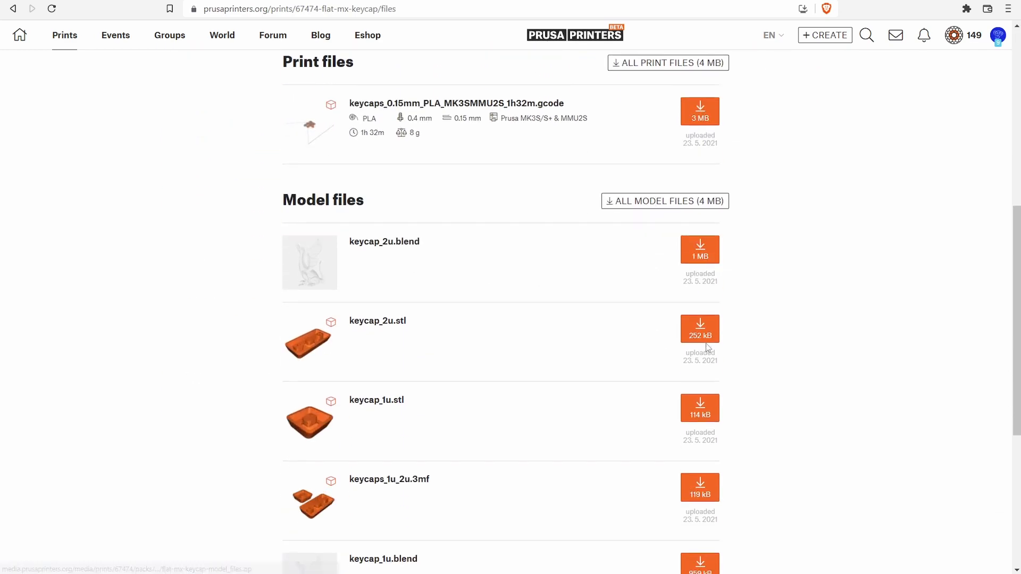
scroll(707, 348, "down", 4)
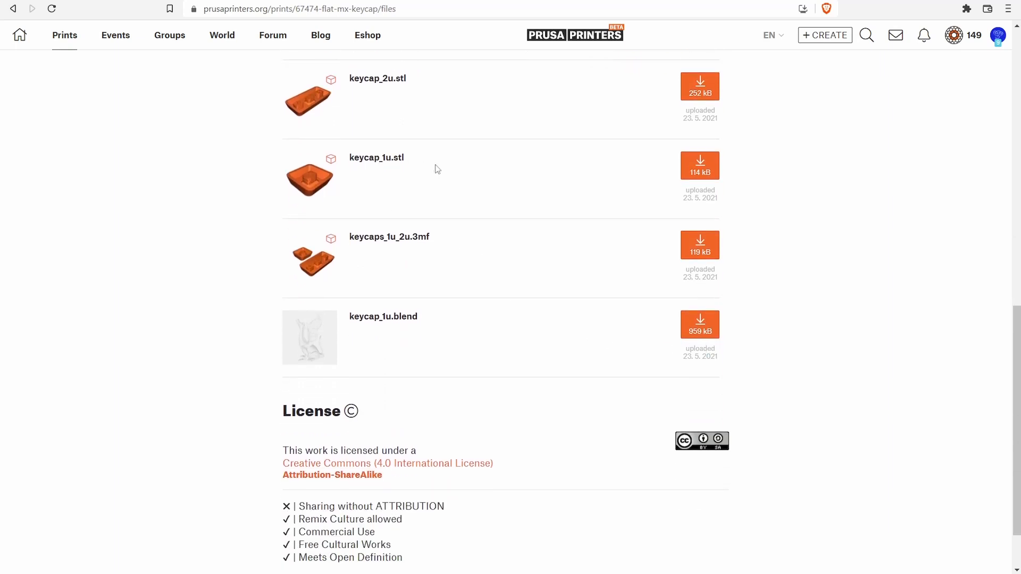
left_click(709, 169)
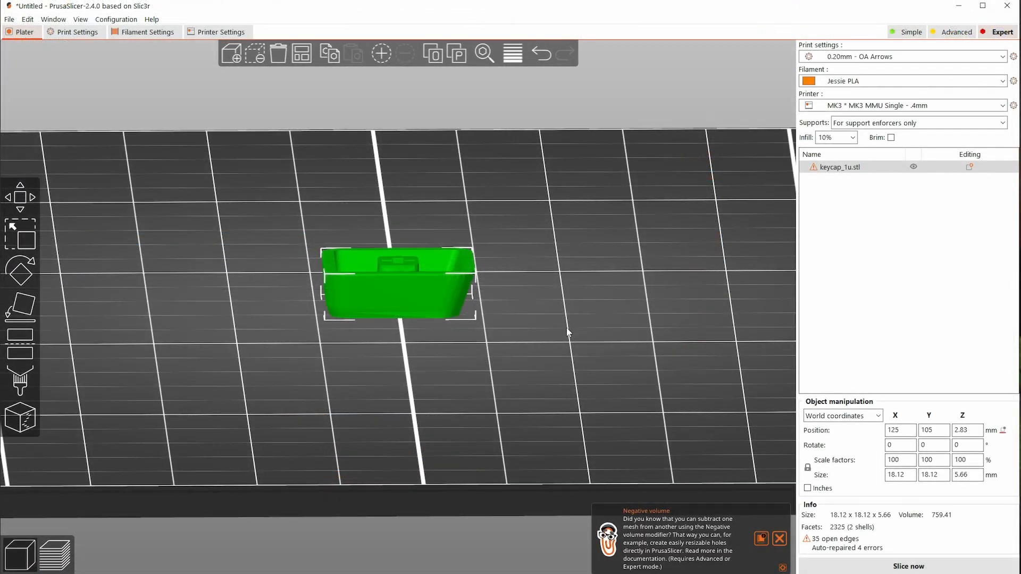
Step: In PrusaSlicer, inspect the keycap_1u.stl model's underside and stem, and repair its mesh through Netfabb
left_click_drag(568, 332, 435, 293)
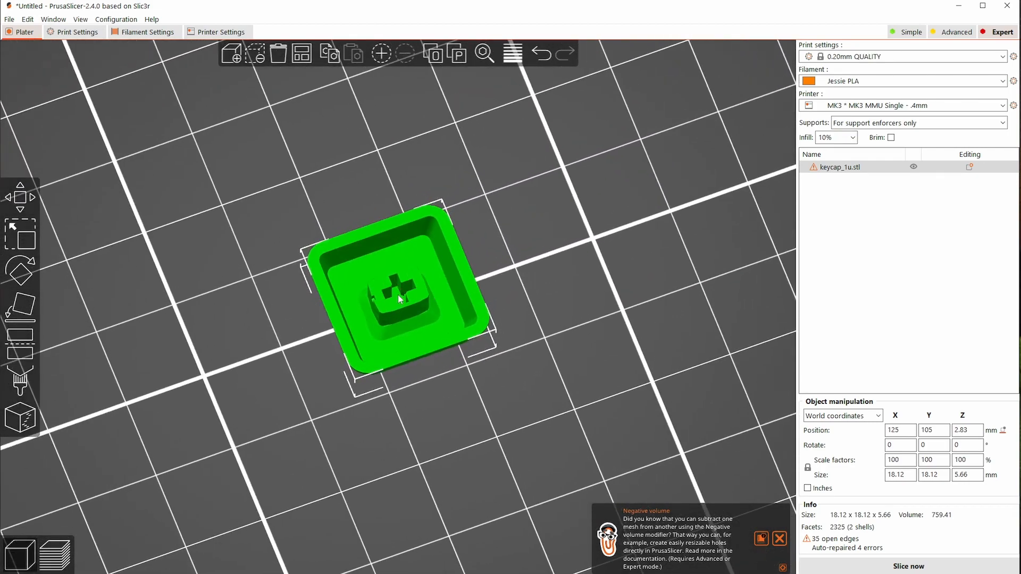
left_click_drag(392, 291, 368, 326)
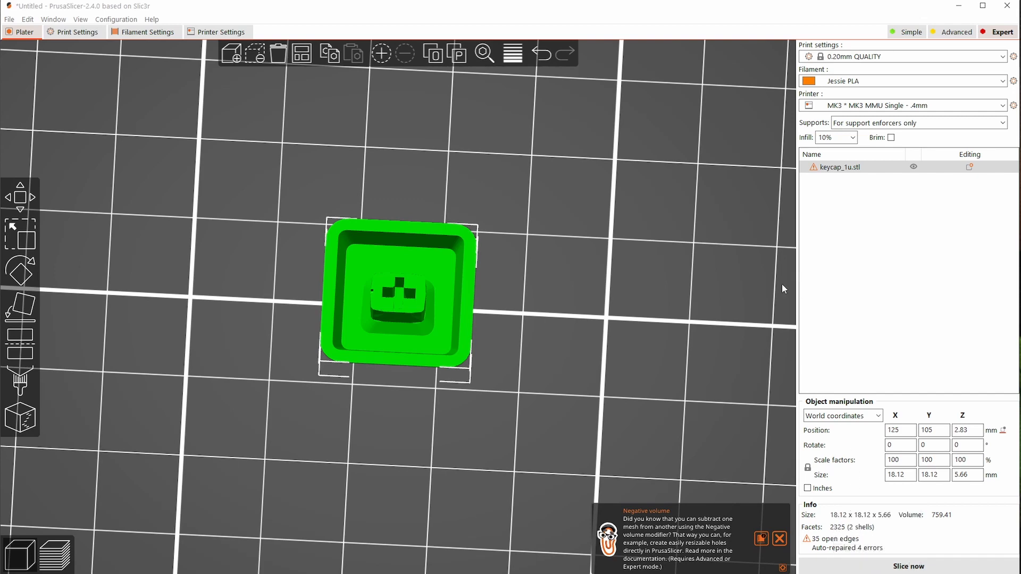
left_click_drag(782, 282, 751, 289)
right_click(447, 248)
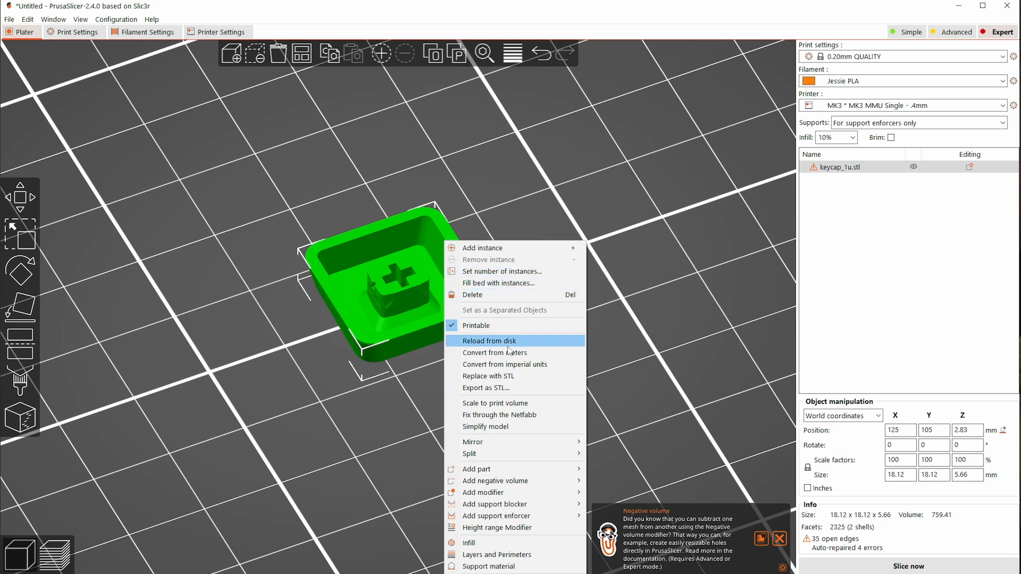
left_click(499, 414)
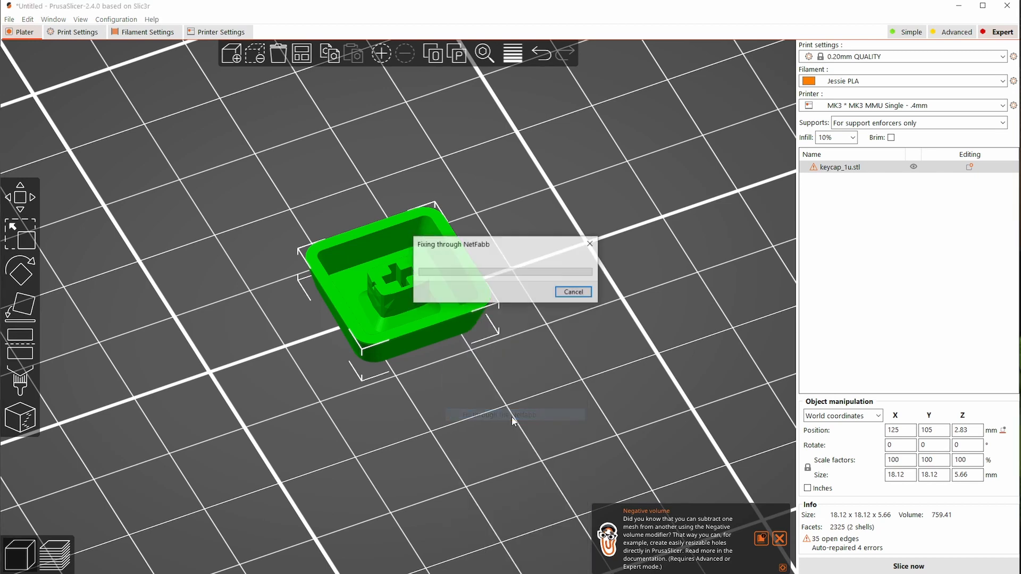
Step: Choose the physical printer preset MK3 * MK3 MMU - .4mm for the plate
left_click(977, 106)
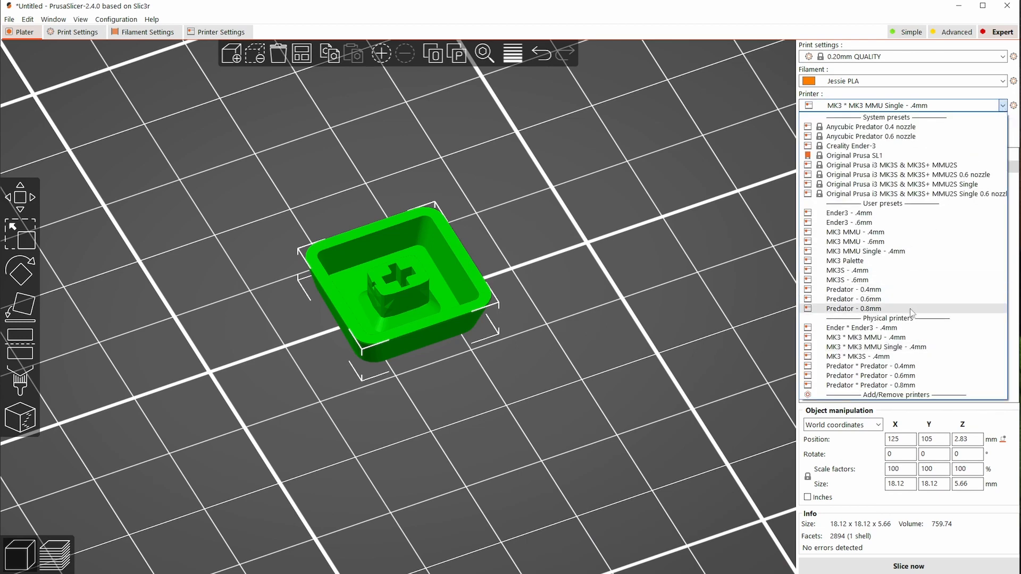
left_click(903, 338)
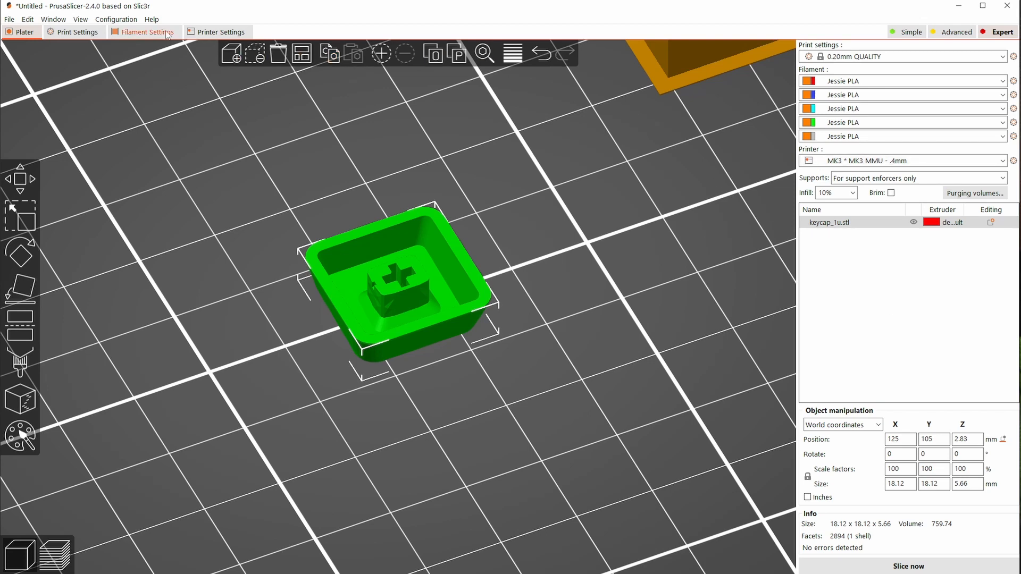
Step: Review the MK3 family MMU2S printers and nozzle options in the Configuration Wizard's Prusa FFF page, and finish the wizard
left_click(118, 20)
left_click(126, 32)
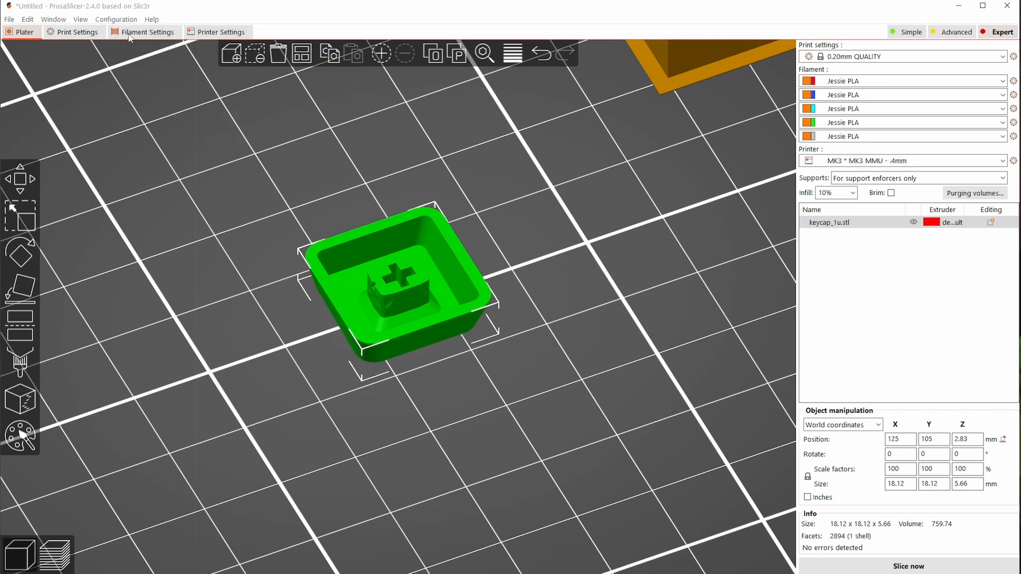
left_click(221, 50)
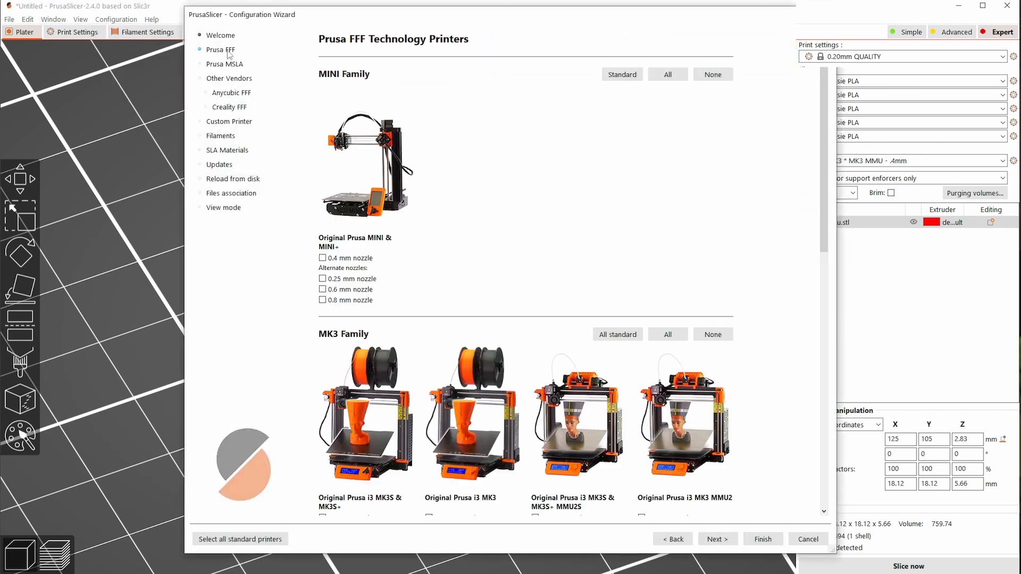
scroll(542, 293, "down", 3)
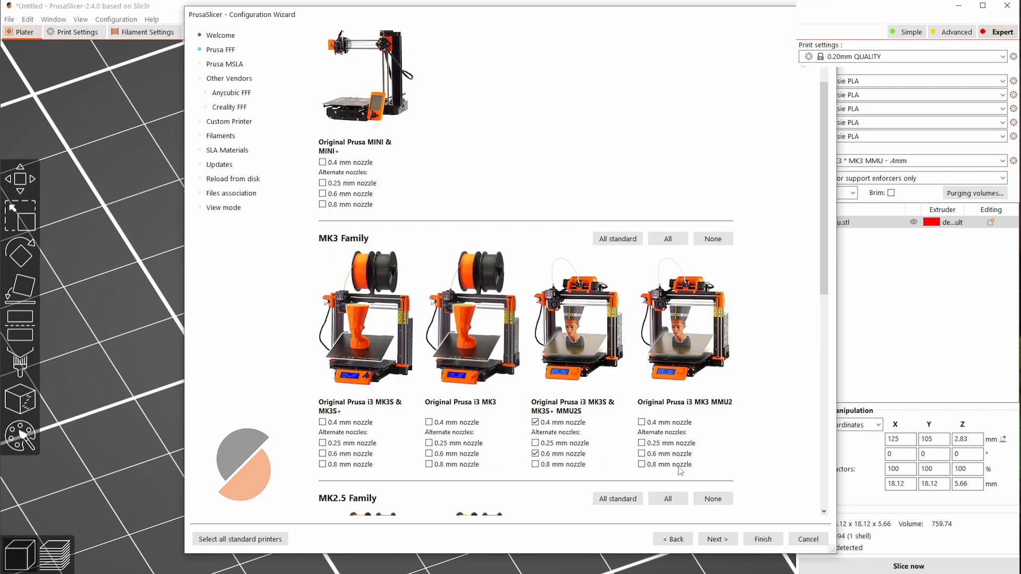
left_click(759, 538)
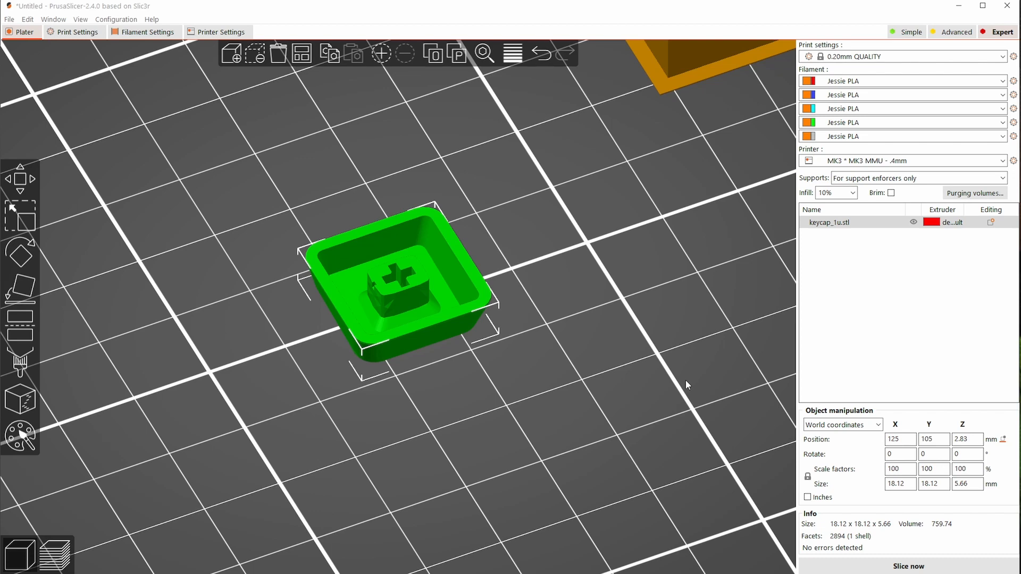
Step: Add a generic cylinder as a part of the keycap_1u.stl object
right_click(413, 218)
mouse_move(458, 451)
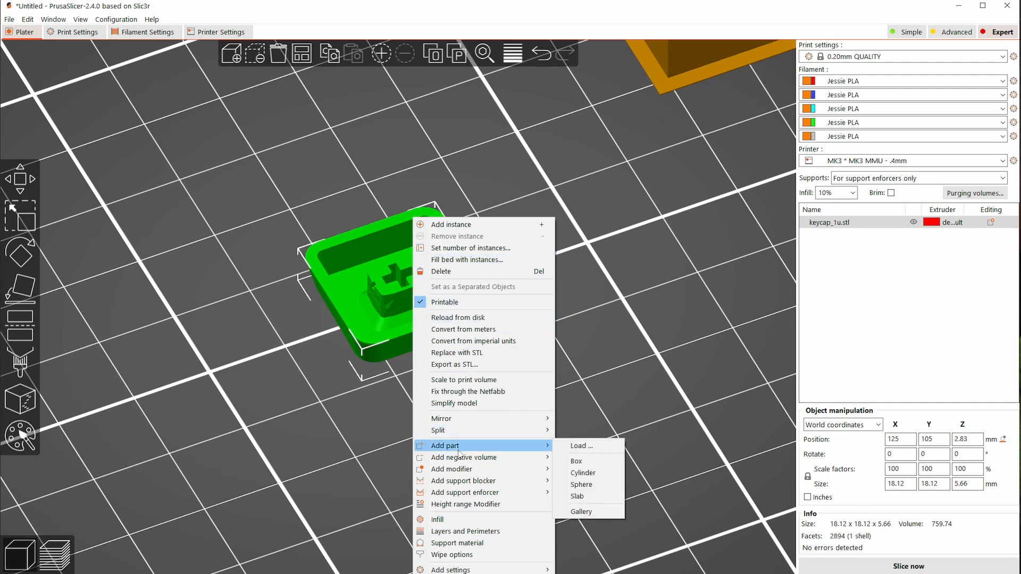
left_click(583, 473)
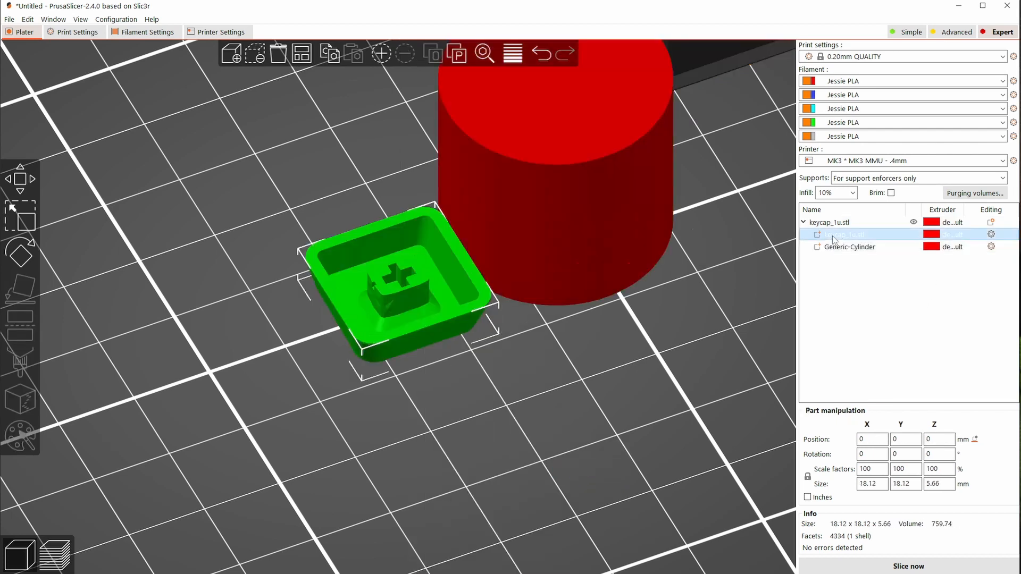
Step: Select the keycap and cylinder parts individually, and move the whole object to about X 117.59, Y 101.77 mm
left_click(834, 237)
left_click(835, 246)
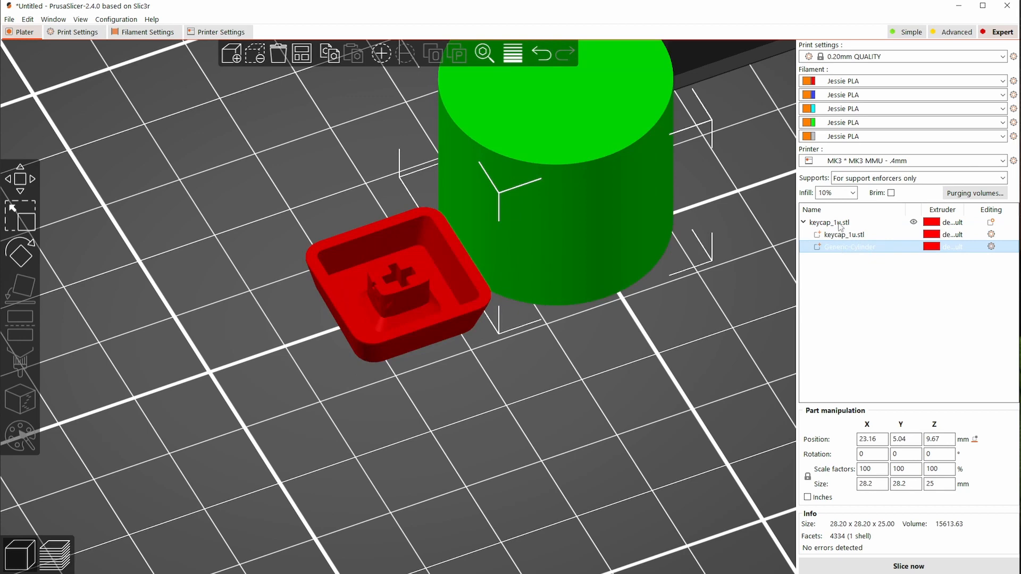
left_click(839, 223)
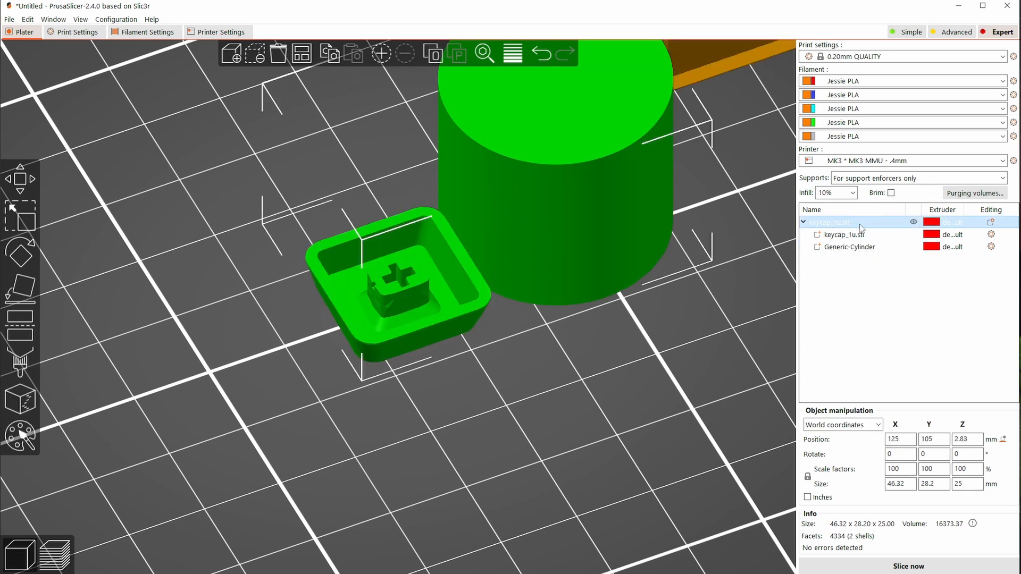
left_click_drag(531, 242, 490, 275)
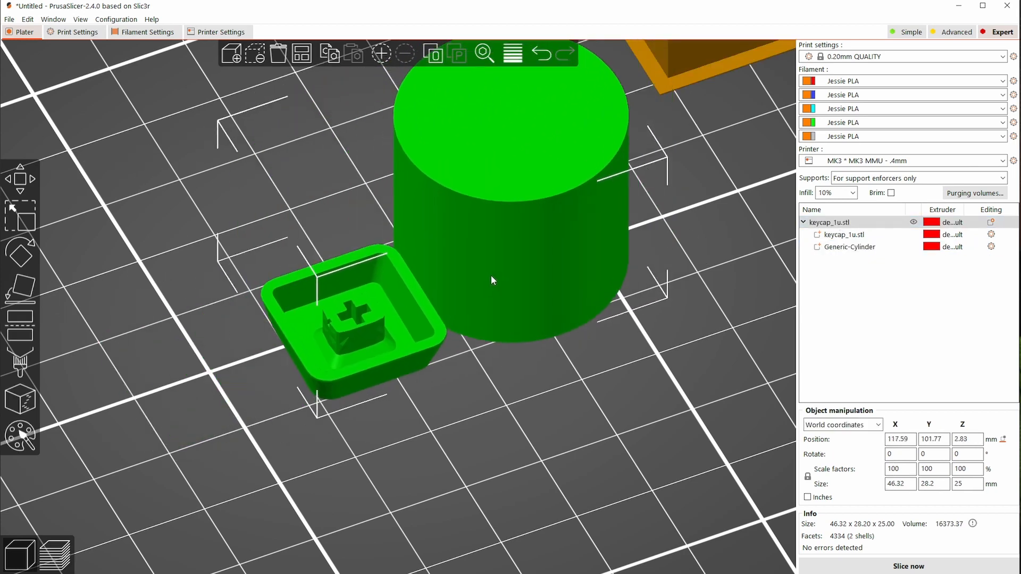
Step: Scale the Generic-Cylinder part uniformly down to 30%
left_click(836, 236)
left_click(852, 250)
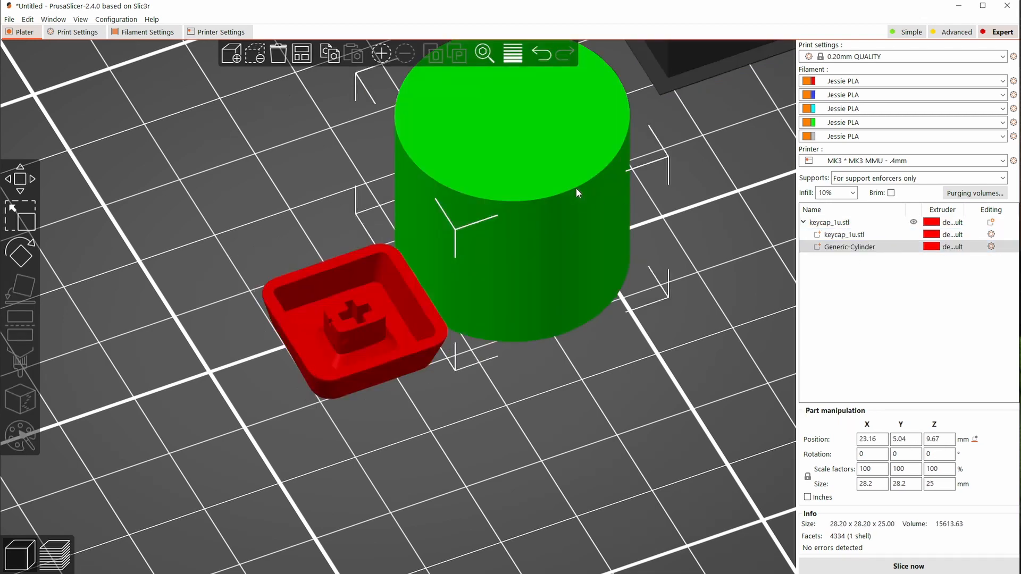
key("s")
left_click_drag(724, 243, 635, 226)
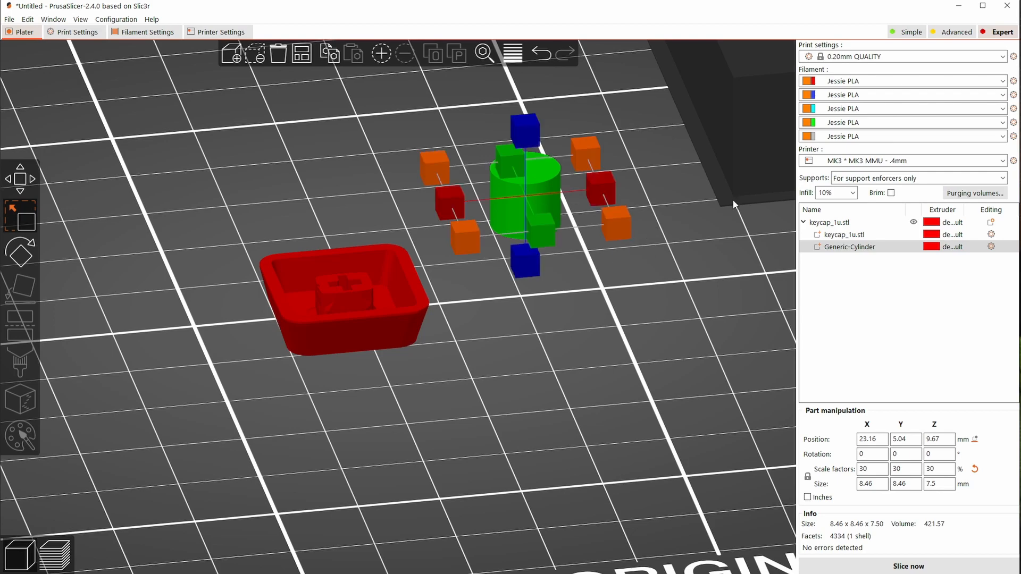
mouse_move(697, 326)
left_mouse_down()
mouse_move(693, 311)
mouse_move(704, 326)
left_mouse_up()
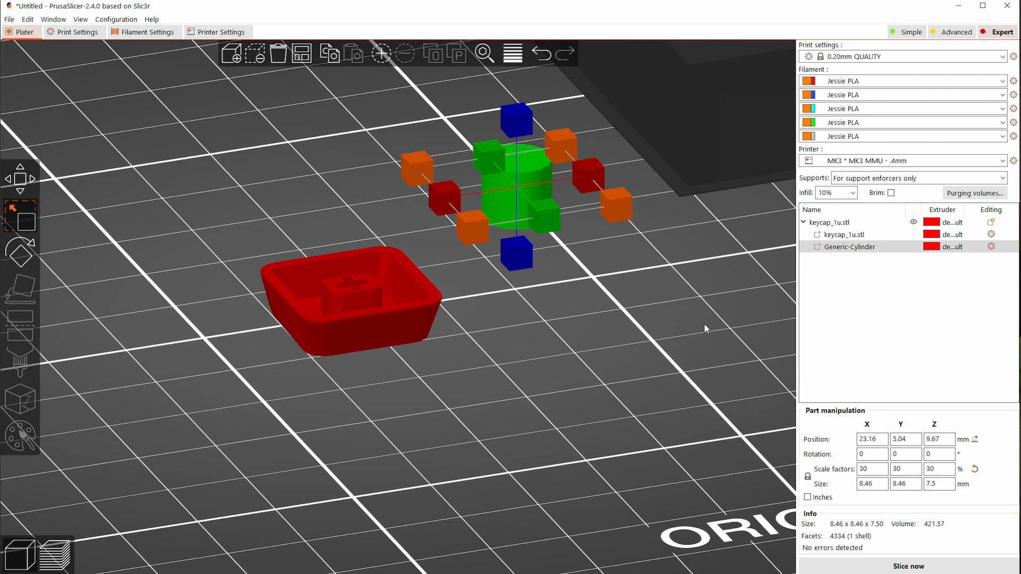
Step: Drop the cylinder to the bed at roughly the keycap's centre, and enlarge it uniformly to about 43.5%
left_click(975, 439)
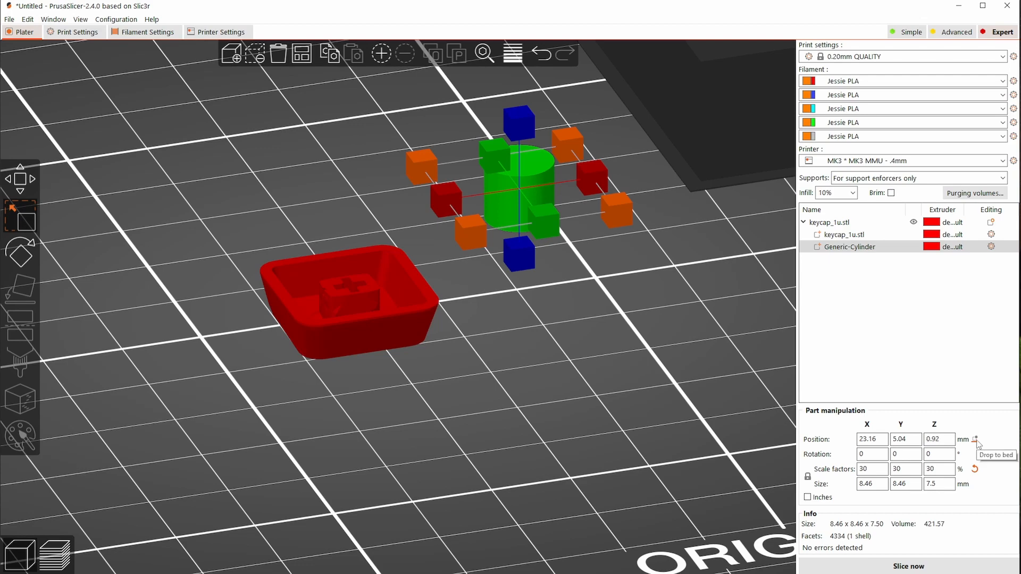
left_click_drag(578, 441, 365, 293)
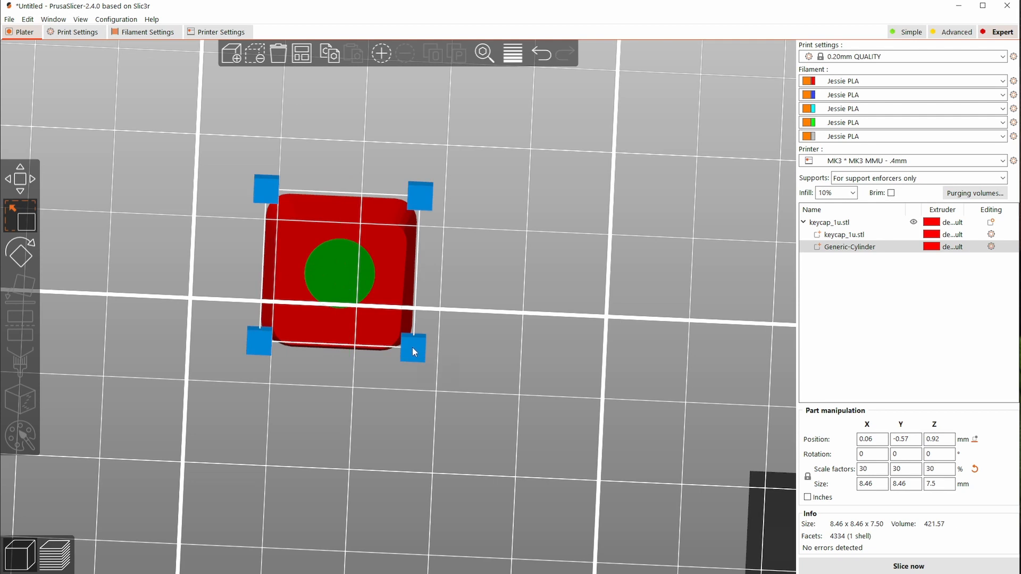
left_click_drag(412, 346, 444, 379)
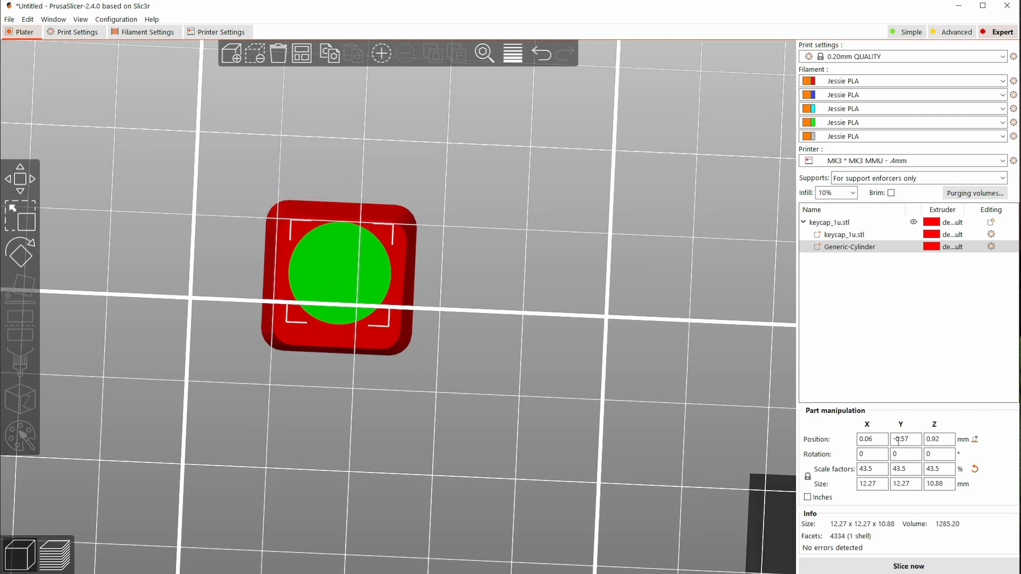
Step: Centre the cylinder part on the keycap by setting its X and Y positions to 0
left_click(834, 222)
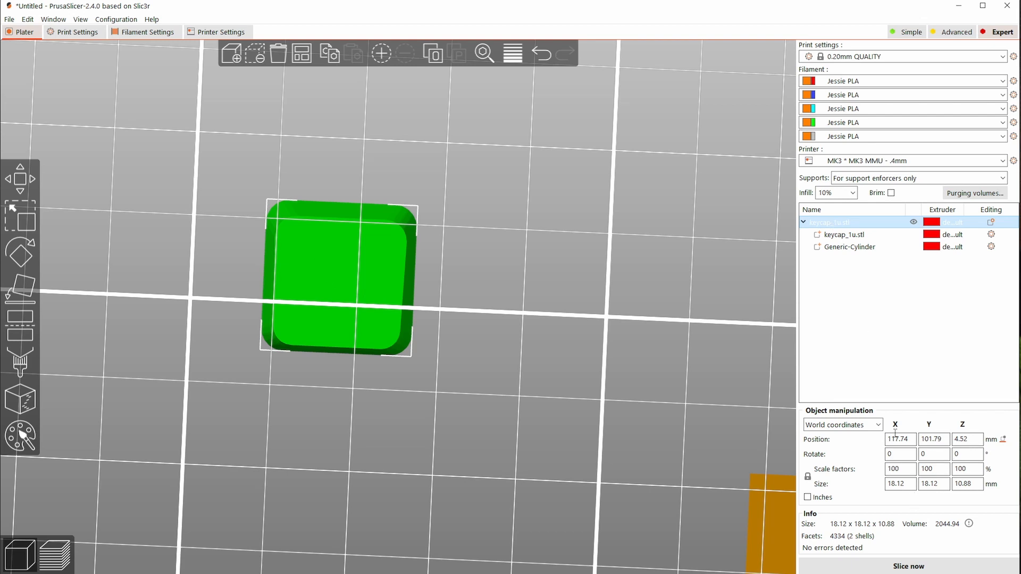
left_click(847, 240)
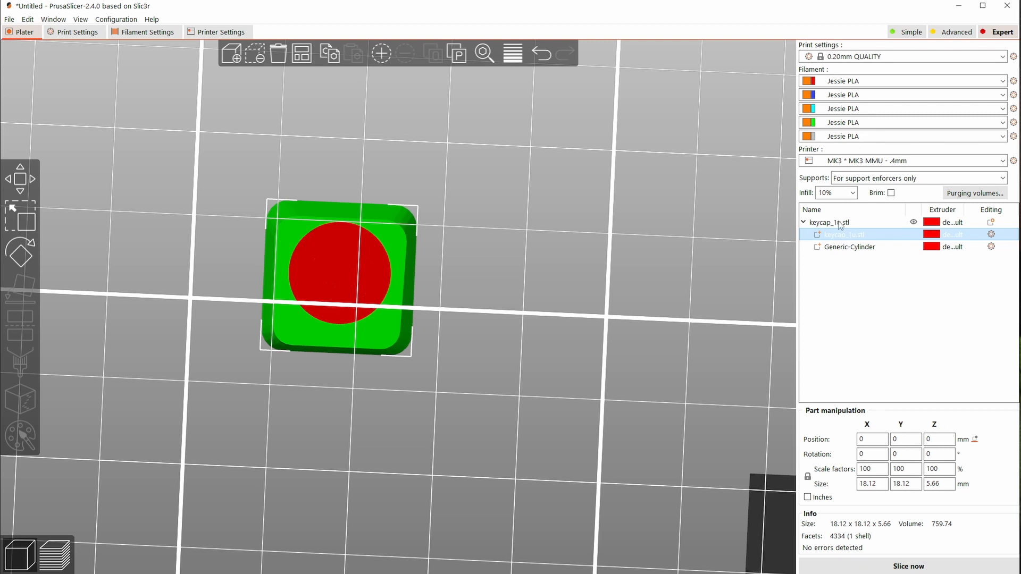
left_click(849, 250)
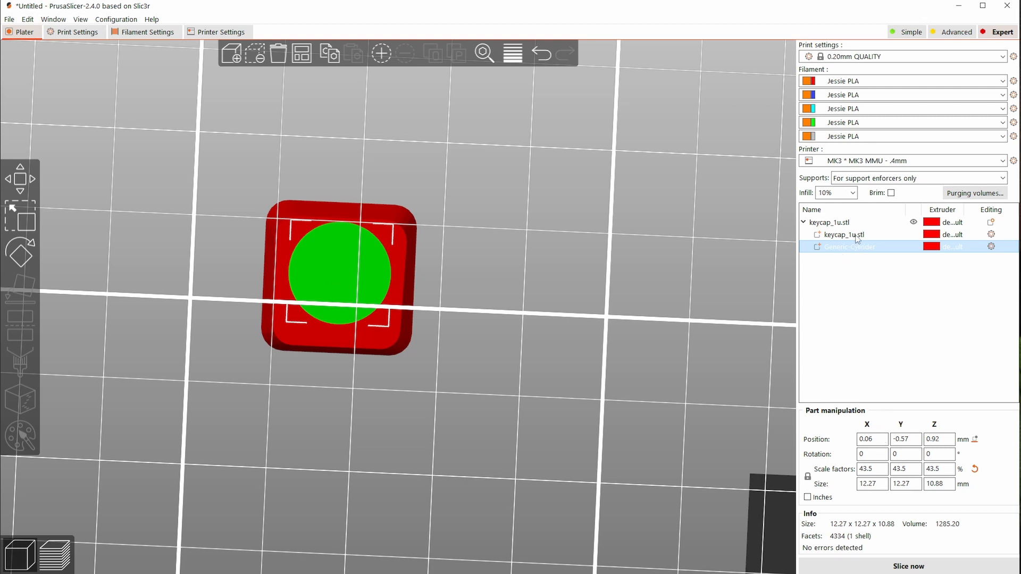
left_click(866, 439)
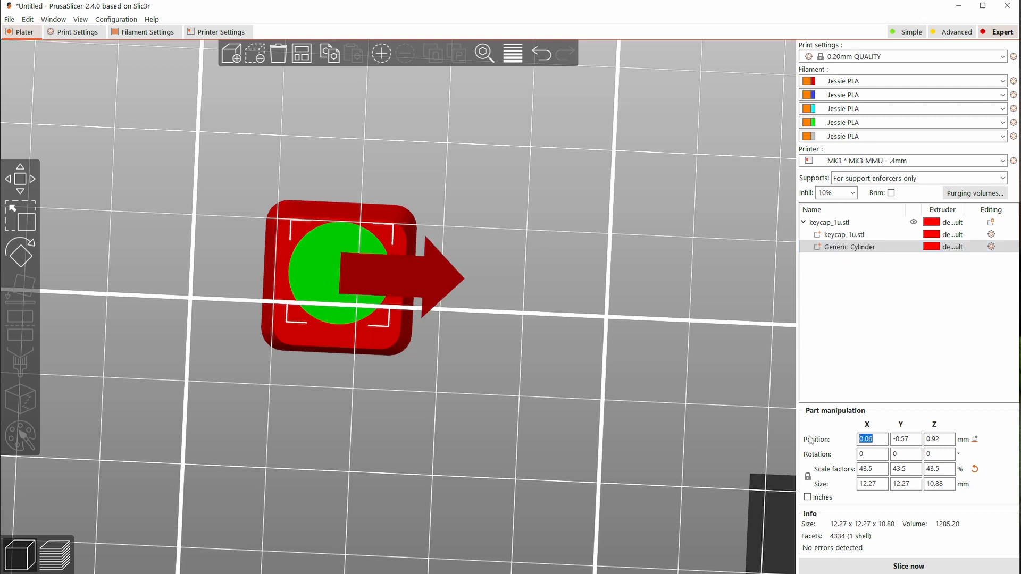
type("0")
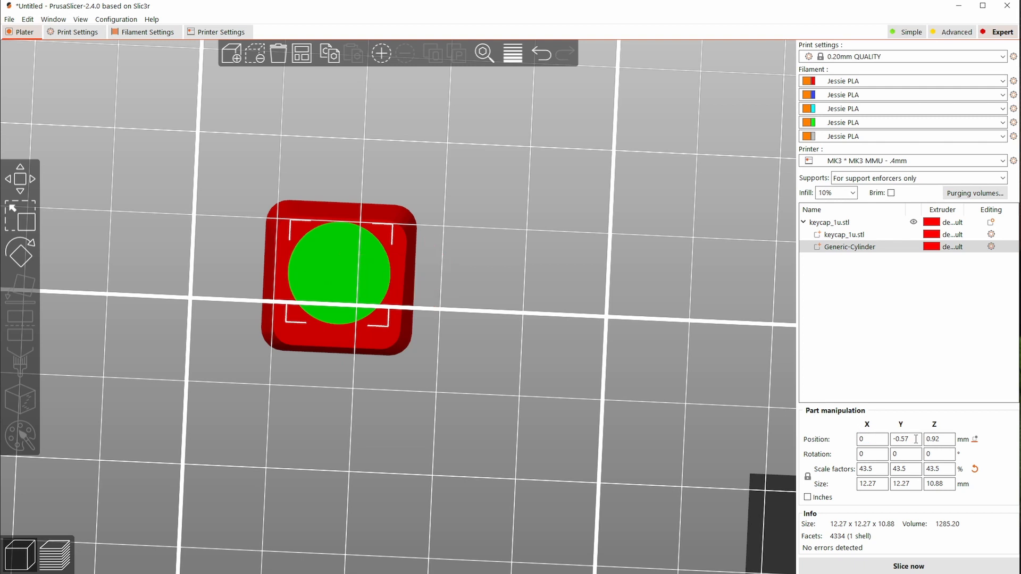
left_click(888, 439)
type("0")
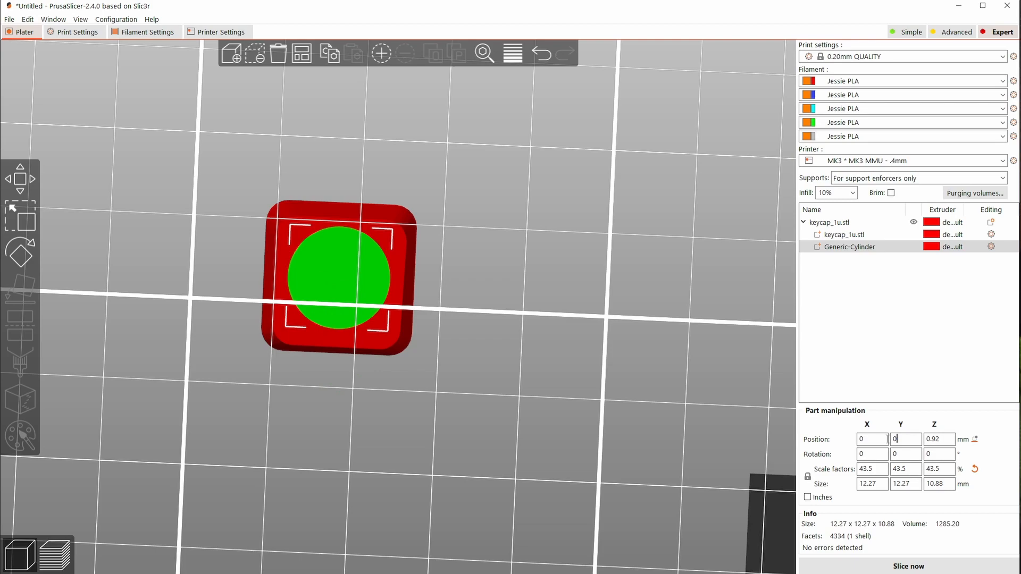
Step: Shift the Generic-Cylinder part along Y with the Move tool to a Y position of 0.46 mm
left_click_drag(504, 280, 546, 272)
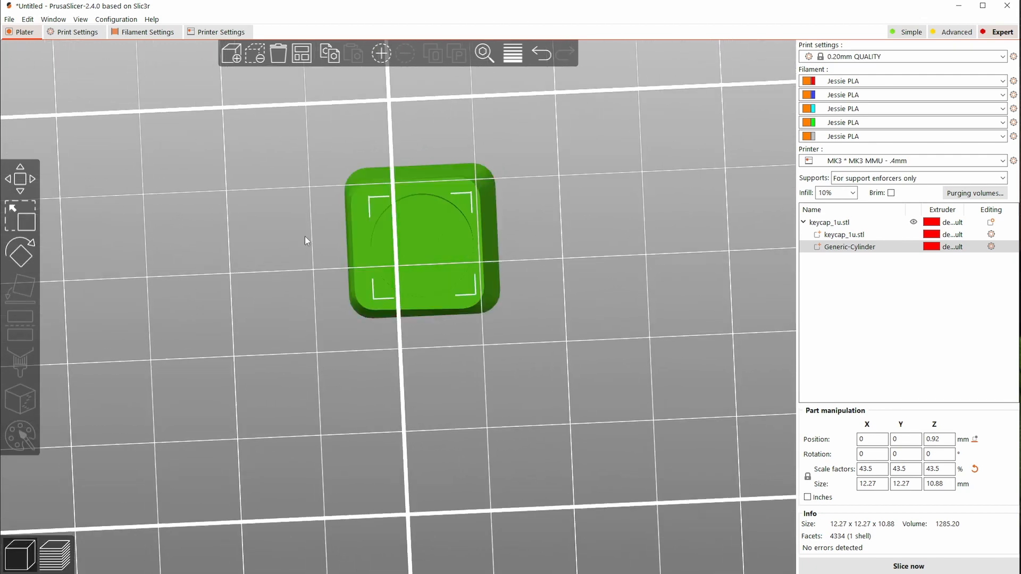
left_click(20, 179)
left_click_drag(274, 249, 285, 253)
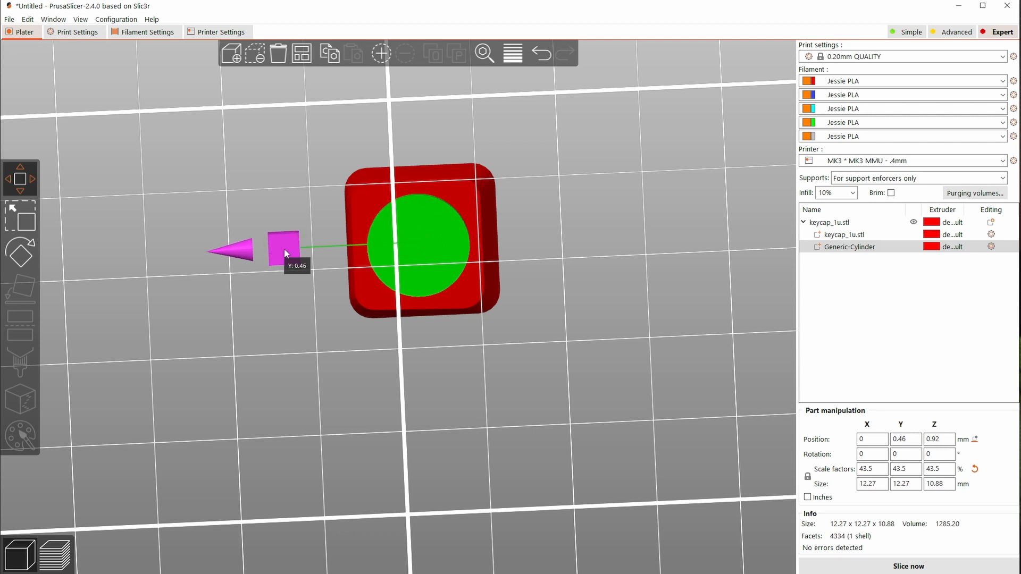
Step: Drop the keycap_1u.stl part to the bed and reselect the Generic-Cylinder part
left_click_drag(608, 262, 612, 318)
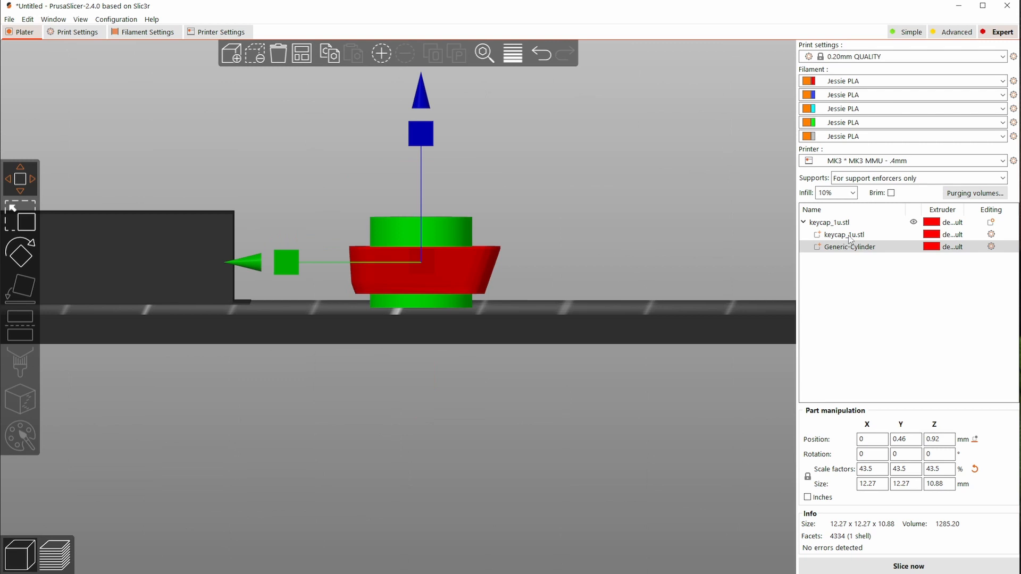
left_click(849, 236)
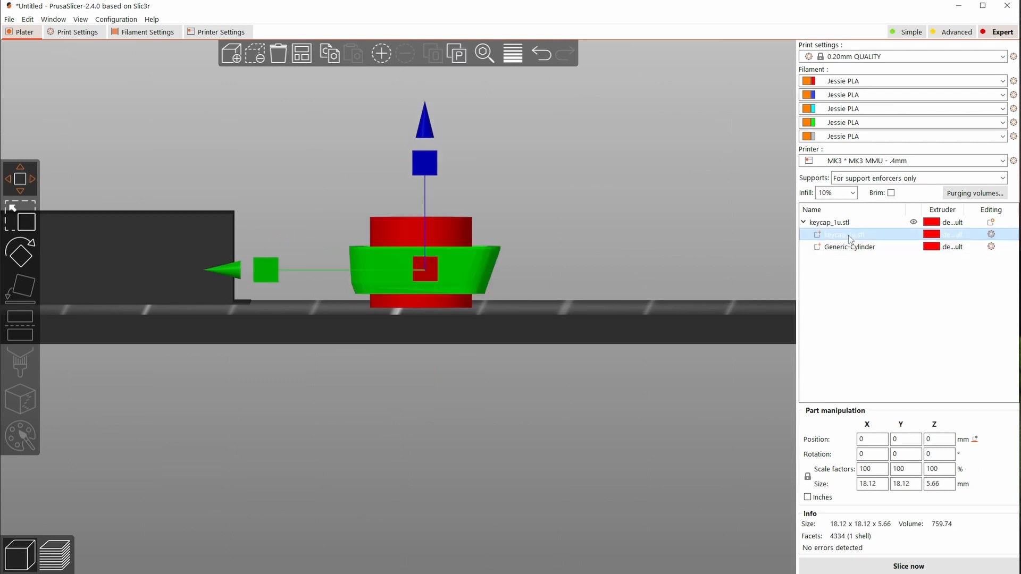
left_click(975, 440)
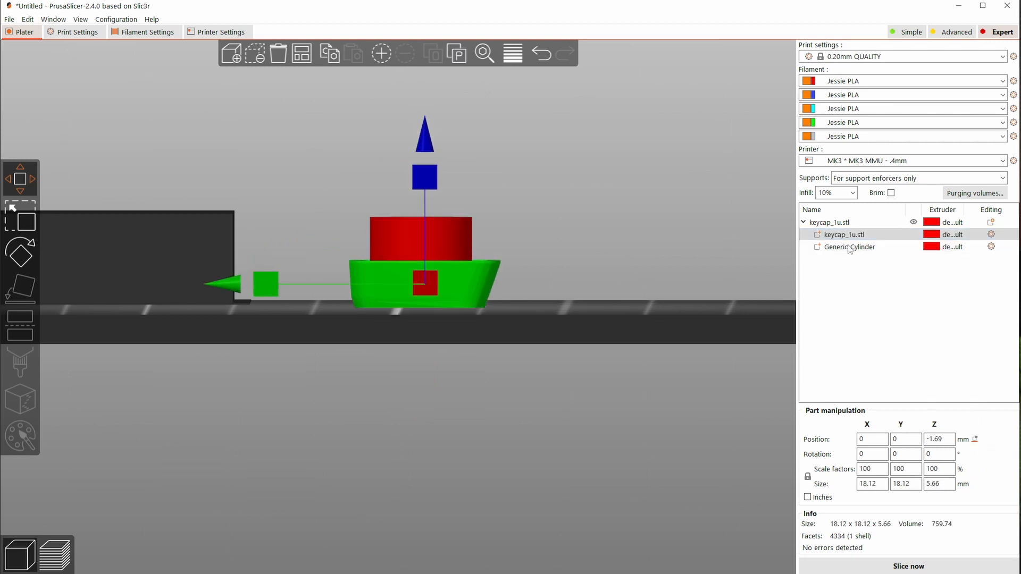
left_click(850, 248)
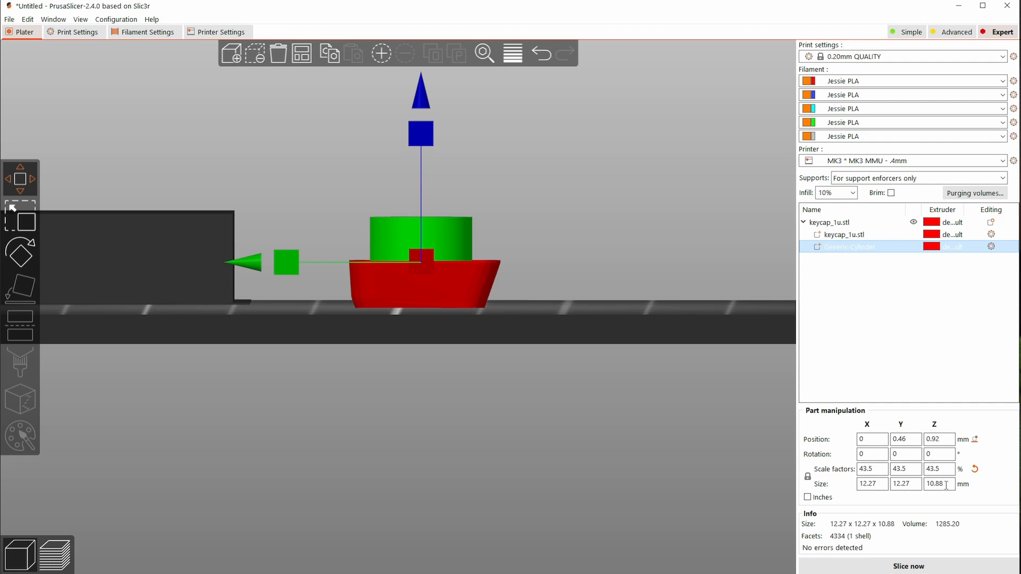
Step: Try a Z size of 0.4 mm for the cylinder part with uniform scaling locked, and undo the resize
left_click(946, 485)
type(".4")
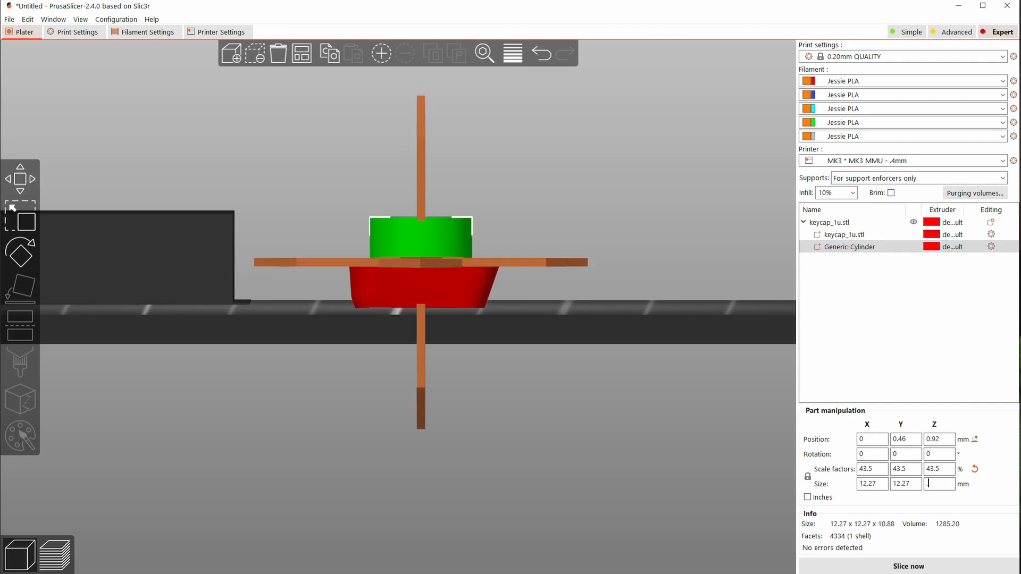
key("Return")
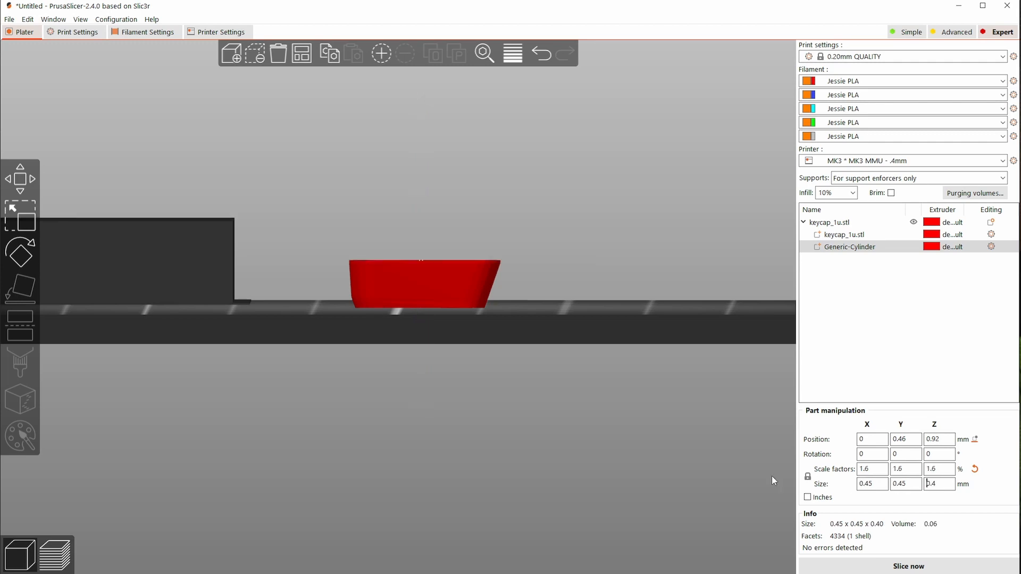
left_click_drag(600, 274, 603, 292)
left_click_drag(722, 304, 727, 316)
scroll(582, 403, "up", 5)
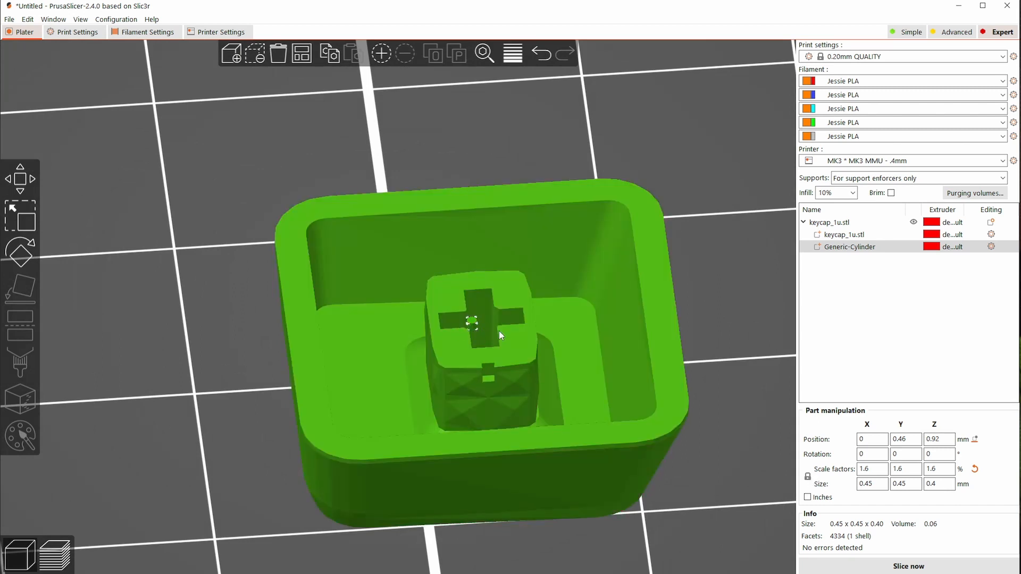
key("ctrl+z")
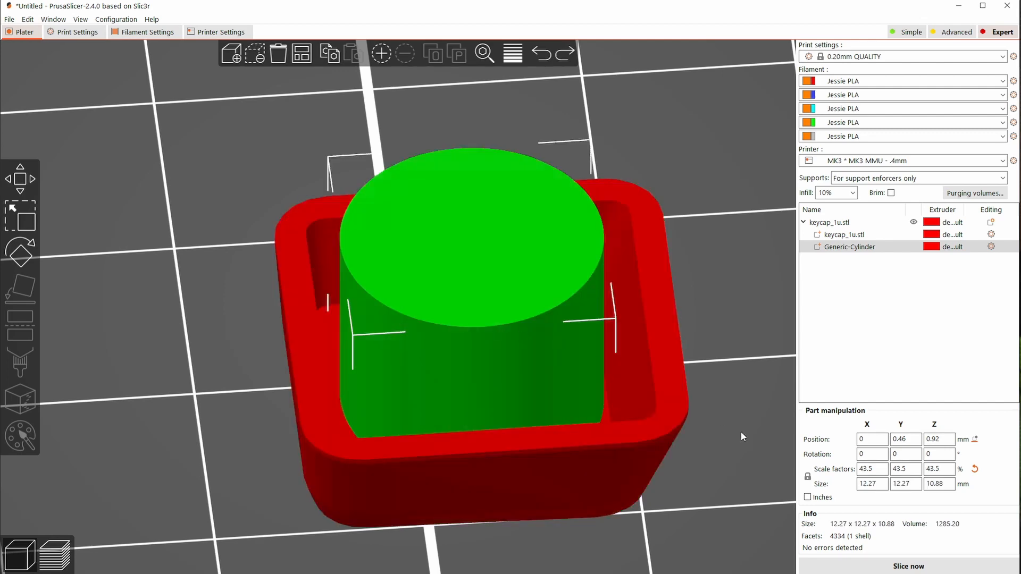
Step: Unlock uniform scaling, set only the cylinder part's Z size to 0.4 mm, and drop the part to the bed
left_click(940, 483)
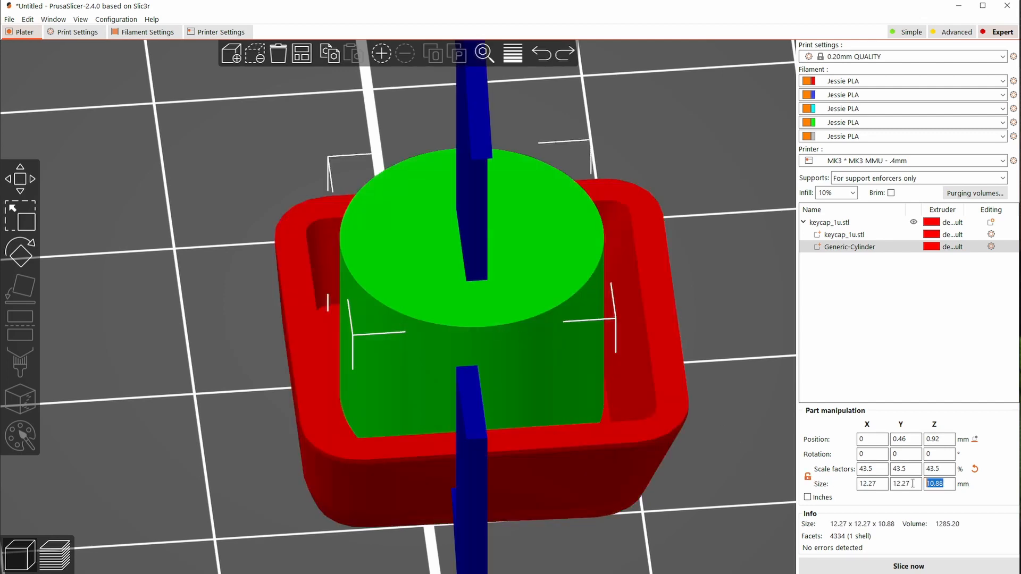
type("0.4")
key("Return")
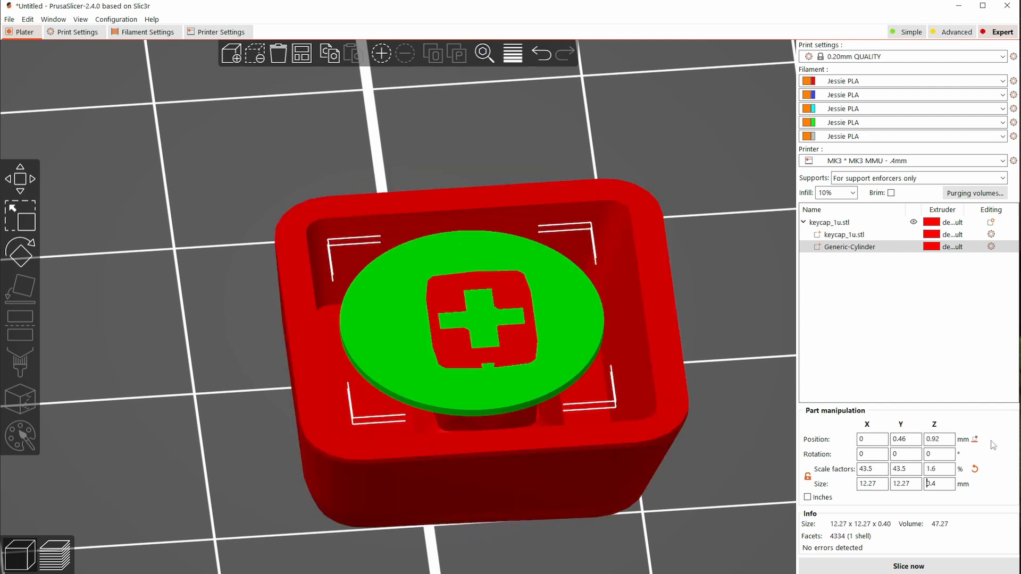
left_click(976, 440)
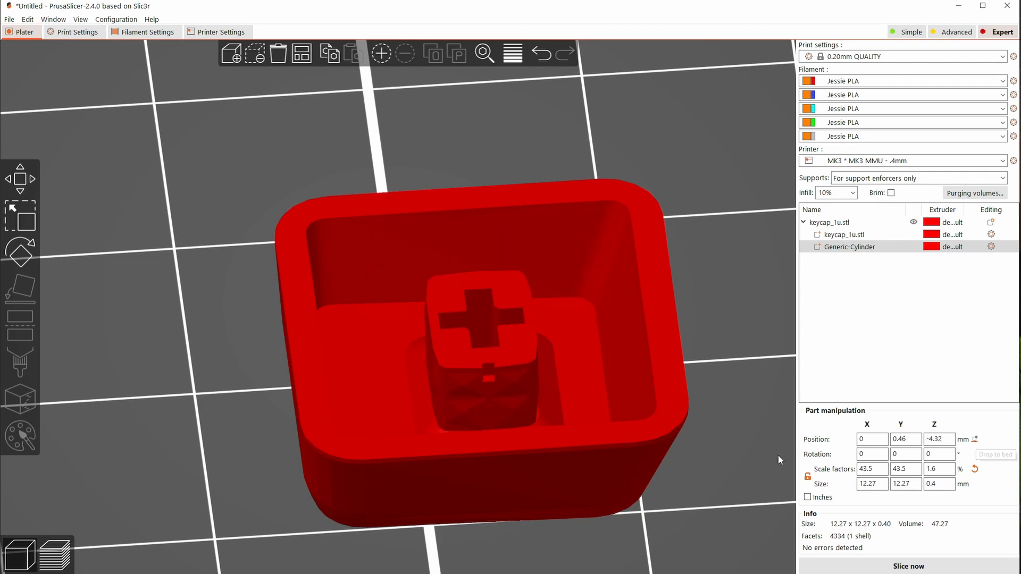
left_click_drag(602, 441, 537, 323)
right_click_drag(537, 324, 678, 351)
left_click(685, 312)
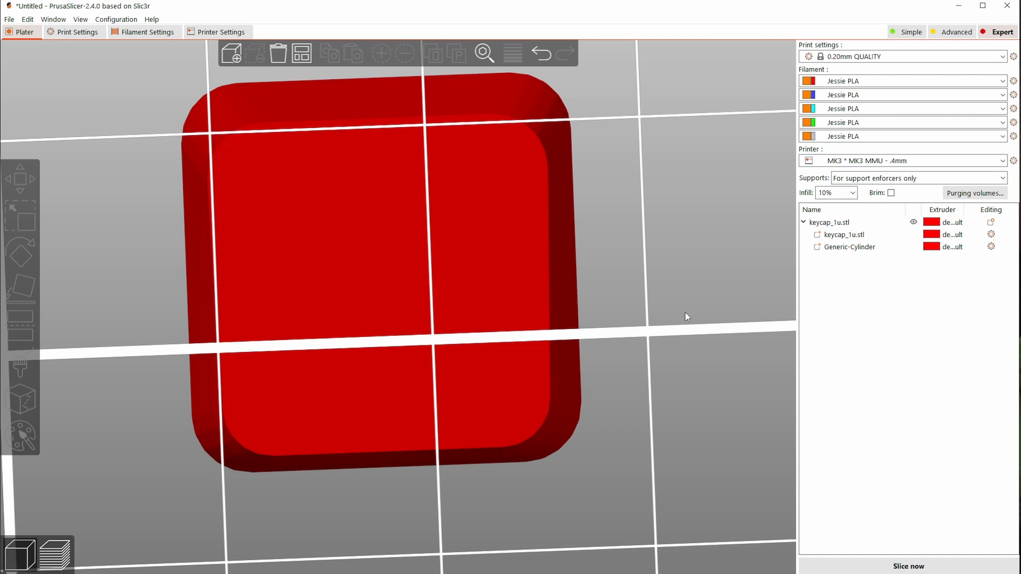
Step: Assign extruder 2 to the Generic-Cylinder part
left_click(839, 247)
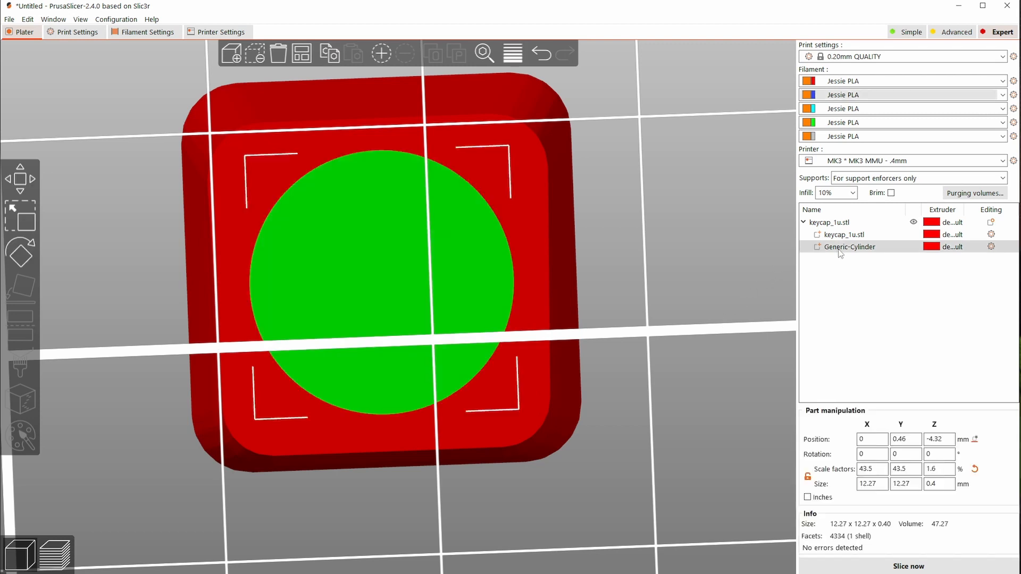
left_click(955, 248)
left_click(959, 246)
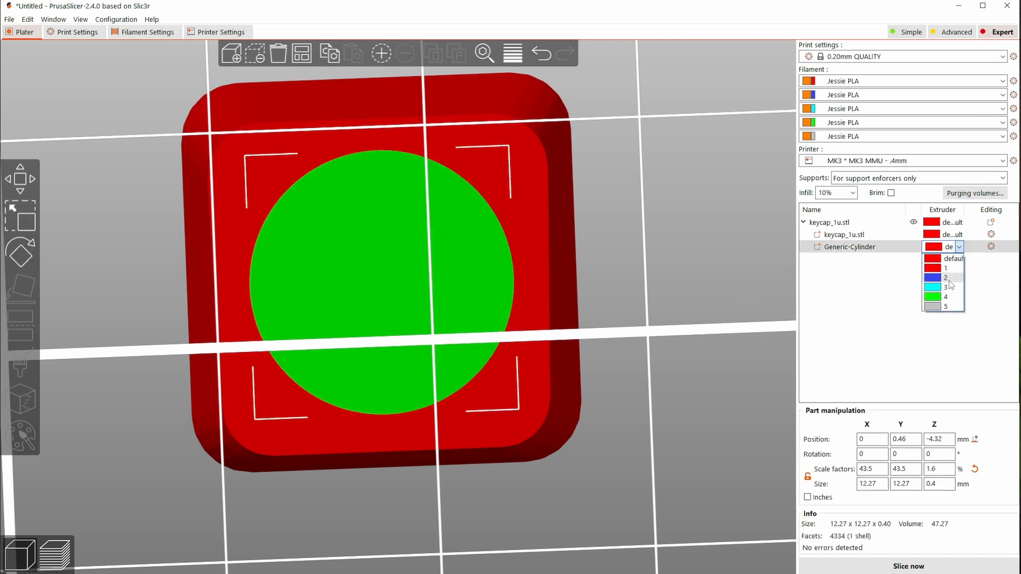
left_click(947, 277)
left_click(906, 317)
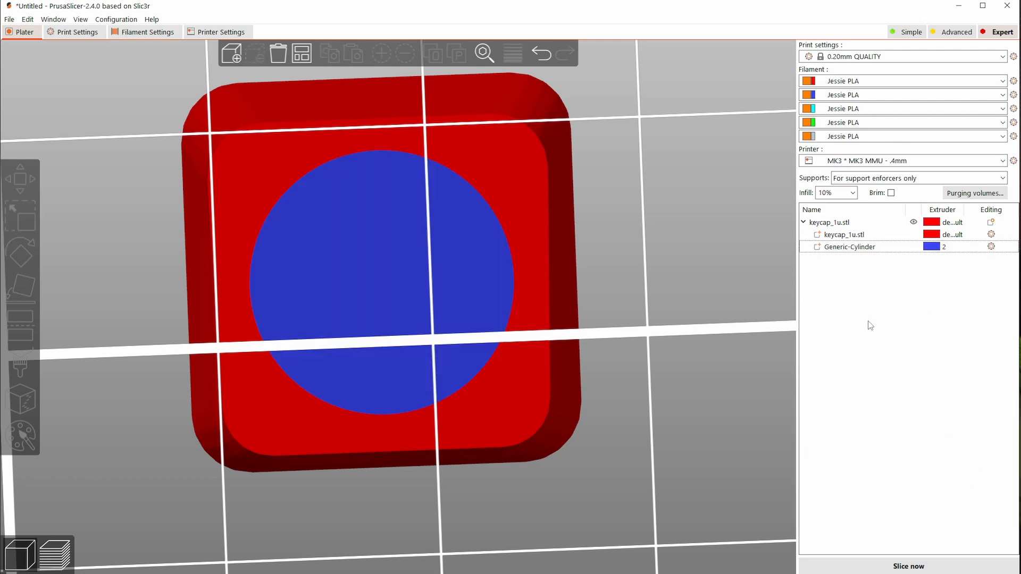
Step: Rename the parent keycap object to Record and leave its part list expanded
left_click(842, 226)
left_click(833, 225)
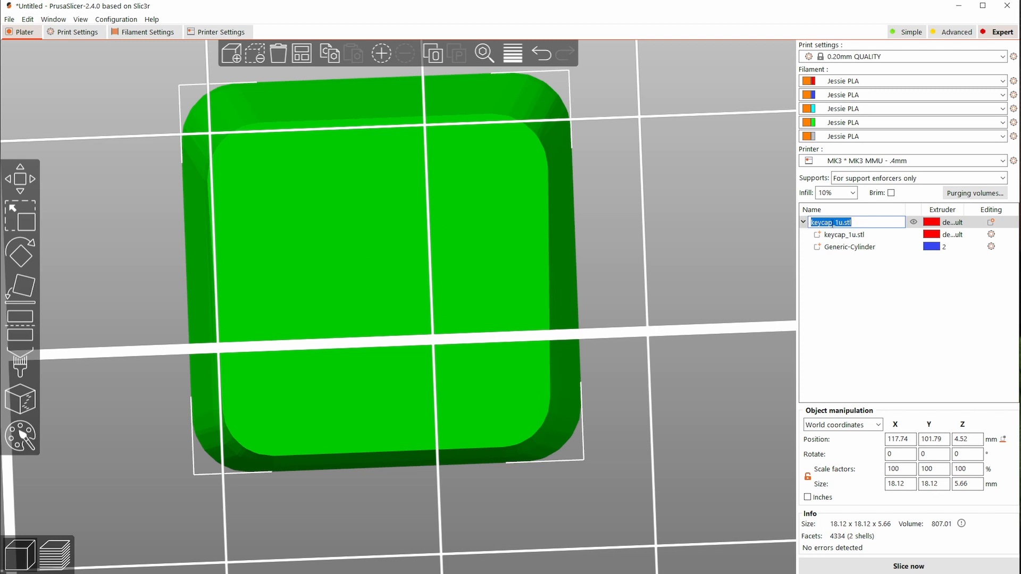
type("Records")
key("Return")
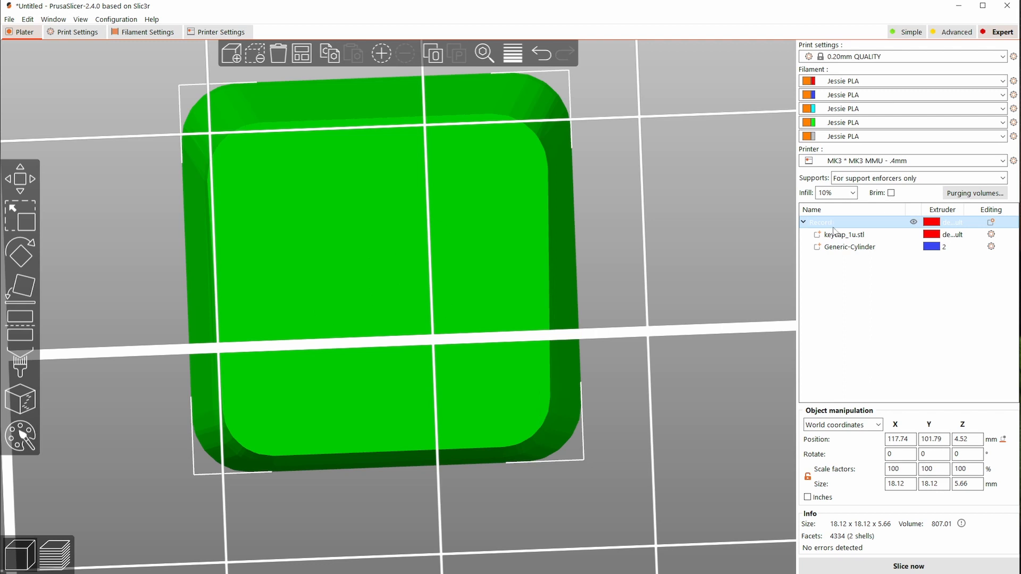
left_click(842, 287)
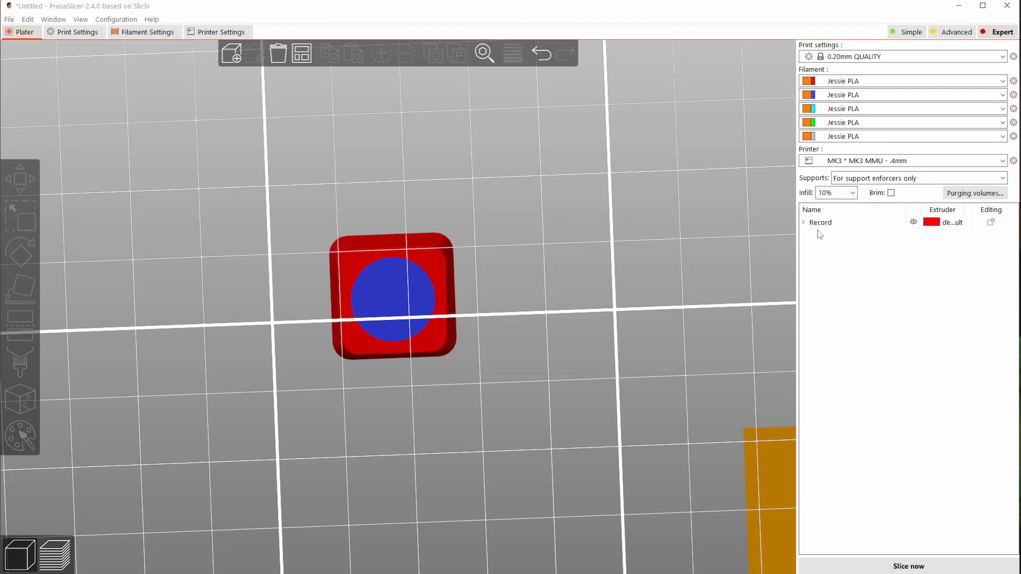
left_click(802, 222)
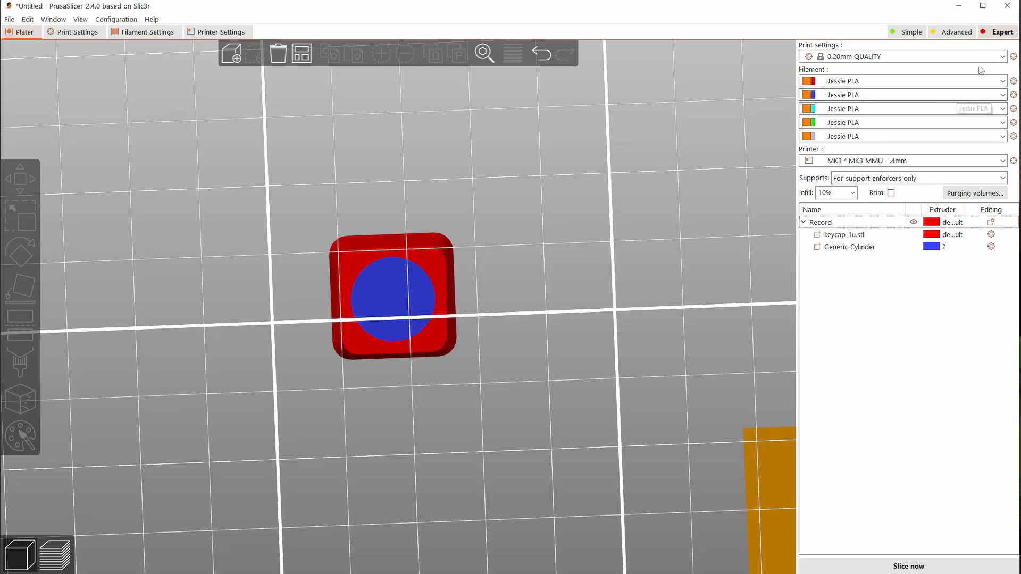
Step: Add a second keycap_1u.stl to the bed and place it beside the Record object at about X 139.89, Y 100.92 mm
left_click_drag(1018, 250, 595, 266)
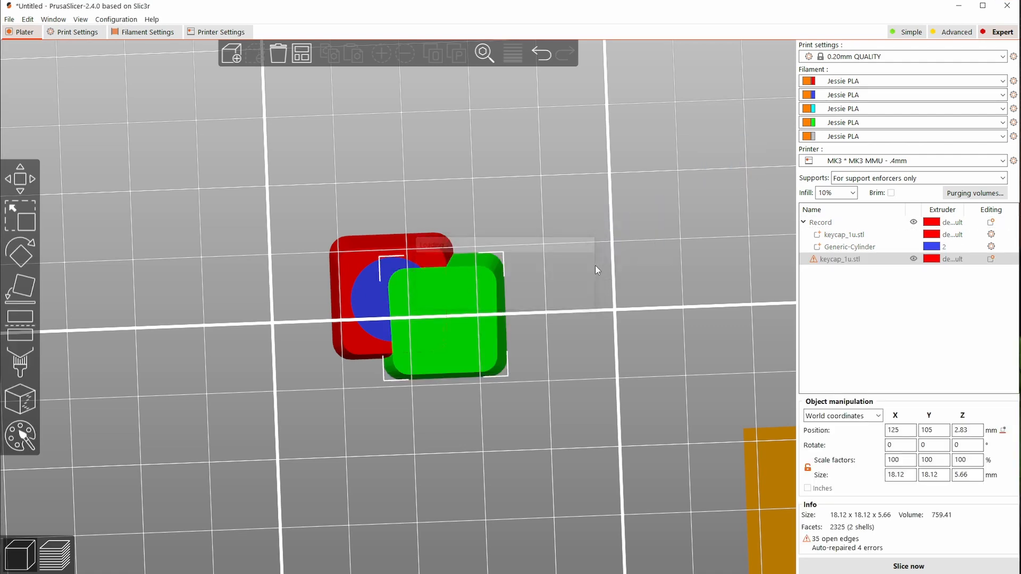
left_click_drag(601, 245, 601, 276)
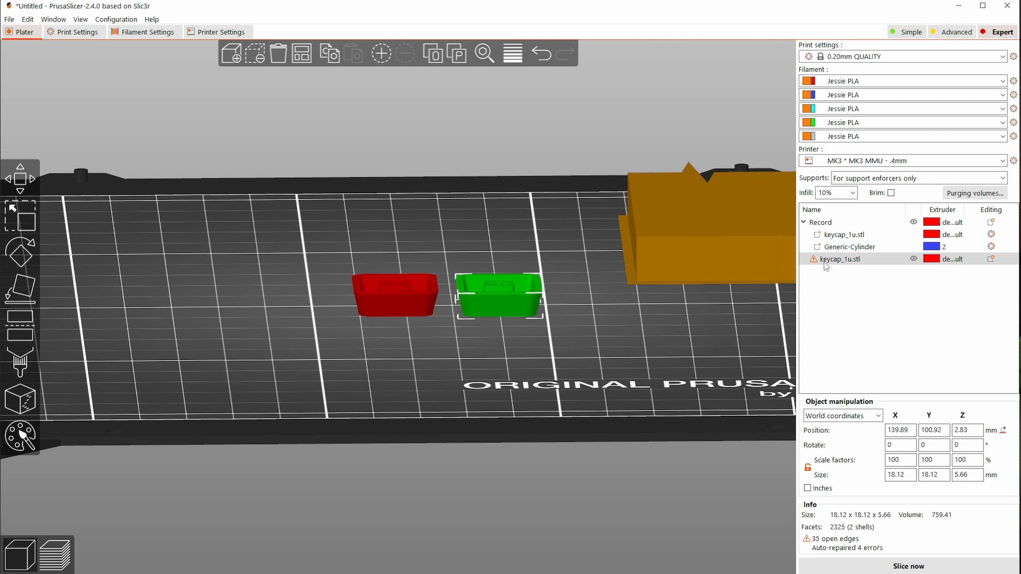
left_click(825, 222)
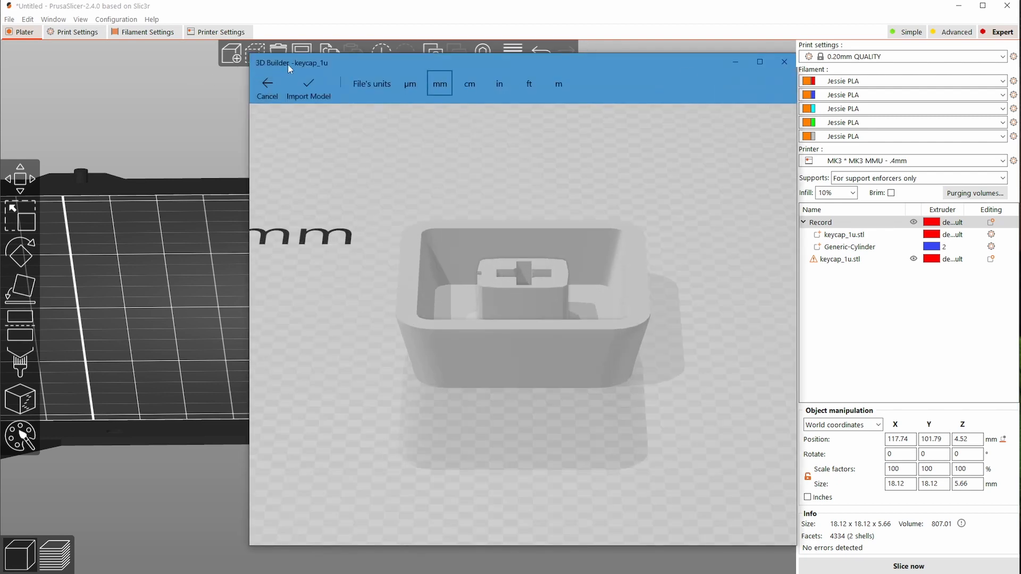
Step: In 3D Builder, import keycap_1u in millimetres, repair the invalid mesh, and save the repaired model
left_click(308, 86)
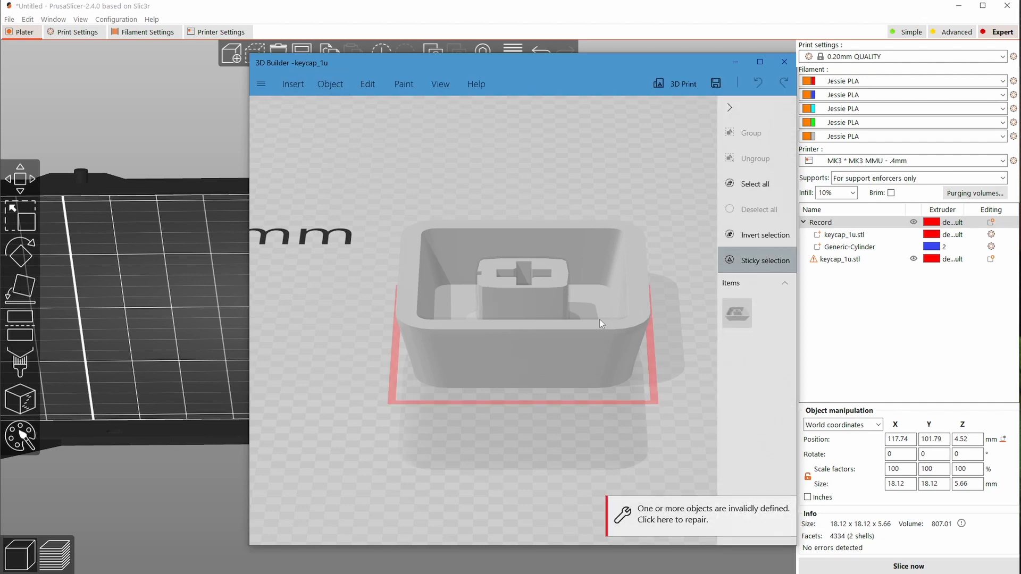
left_click(683, 519)
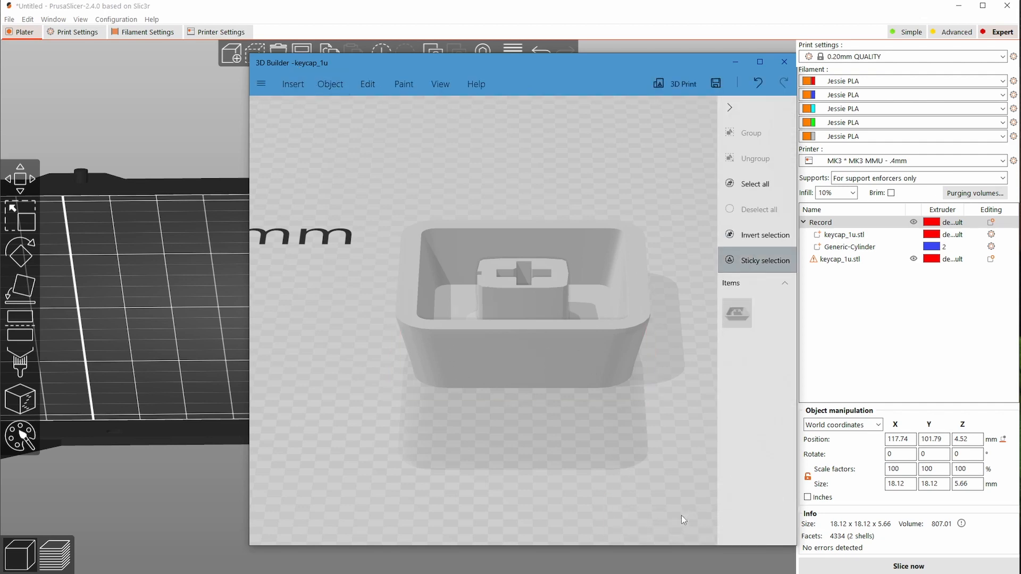
left_click(260, 83)
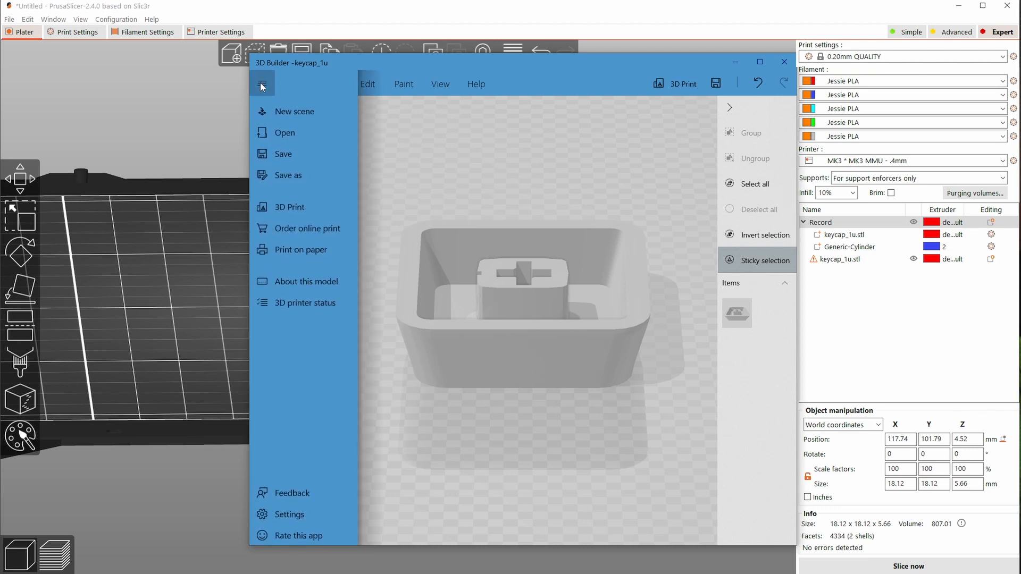
left_click(786, 63)
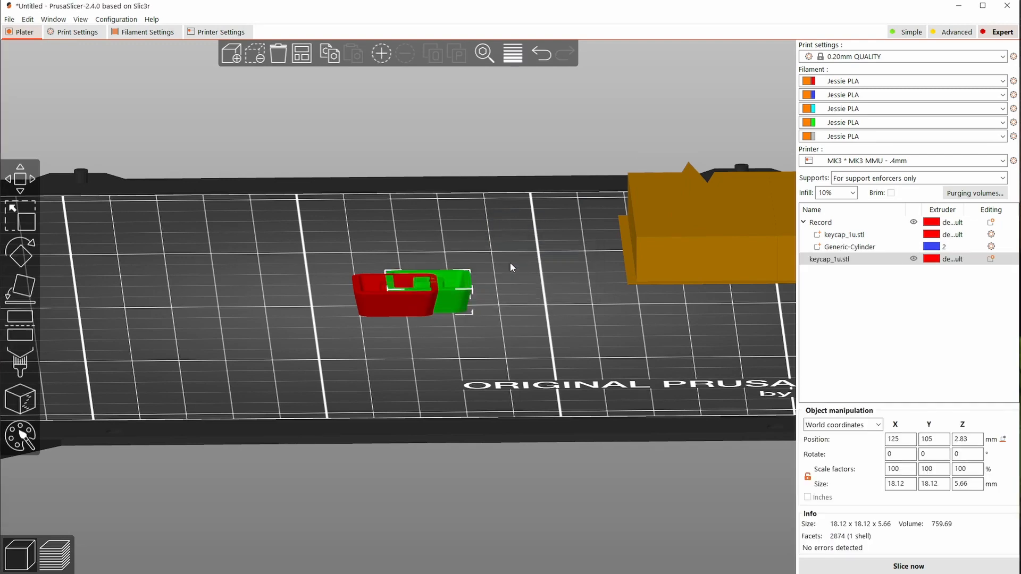
Step: Place the repaired keycap beside the Record object at about X 139.58, Y 103.05 mm, and bring up the file export commands
left_click_drag(454, 294, 523, 296)
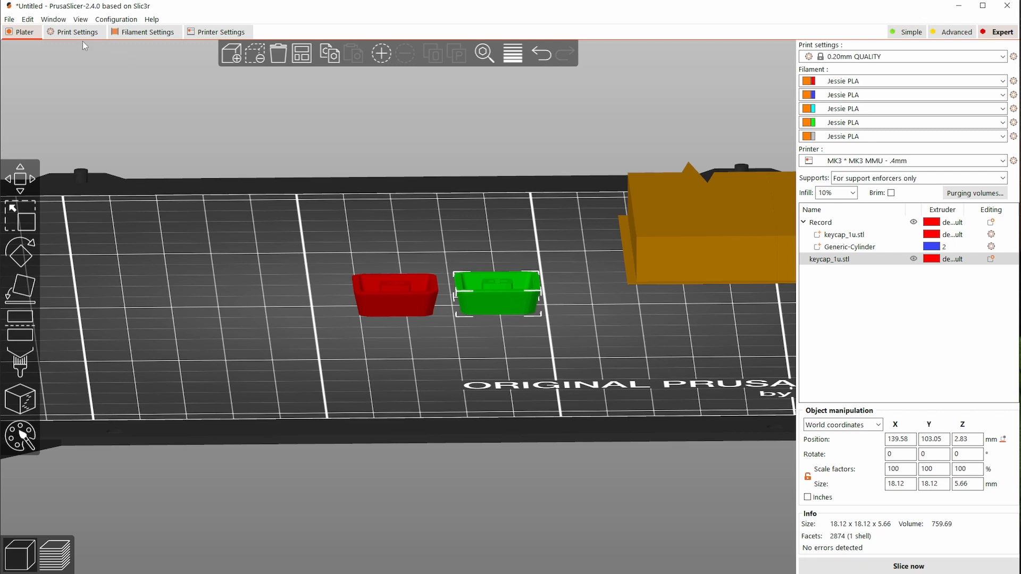
left_click(9, 20)
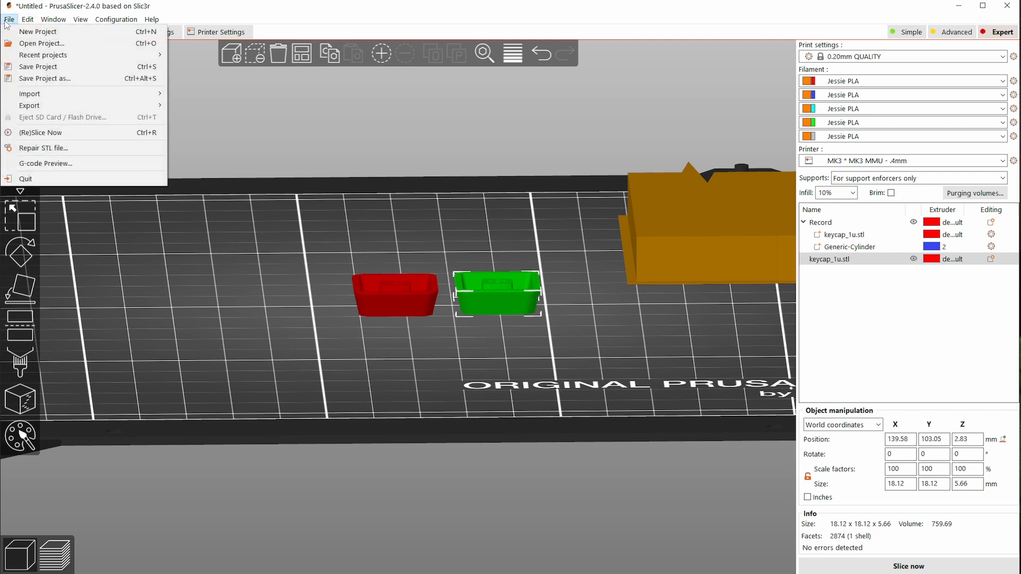
mouse_move(53, 108)
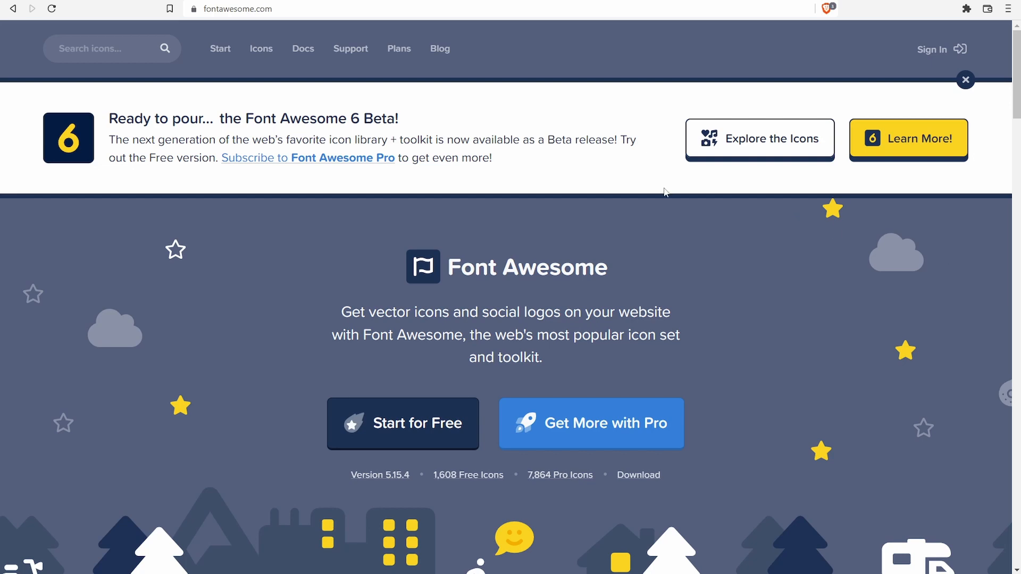
Step: Search the Font Awesome website for "pause" icons and limit the results to free ones
left_click(88, 51)
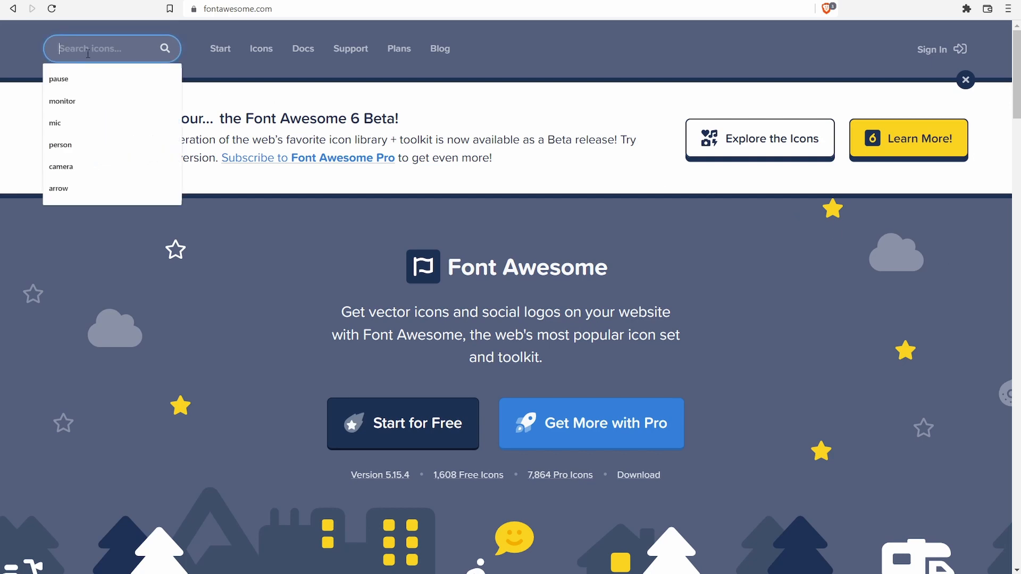
type("paus")
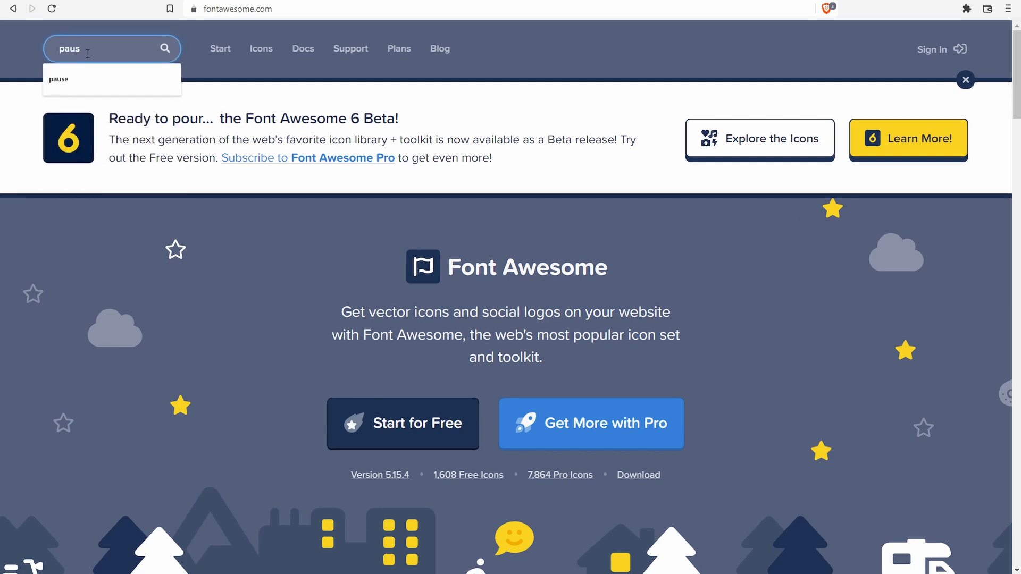
type("e")
key("Return")
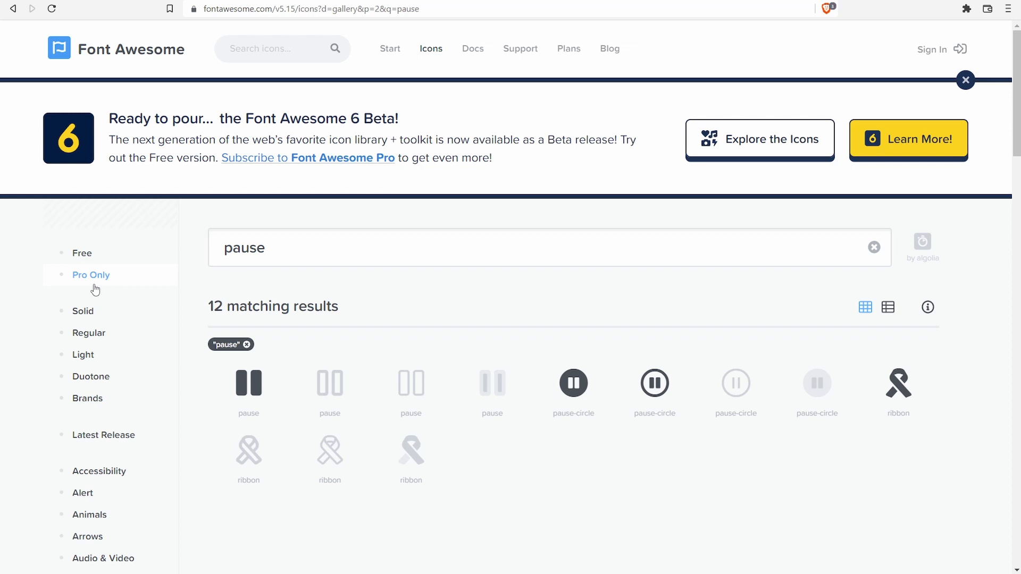
left_click(83, 255)
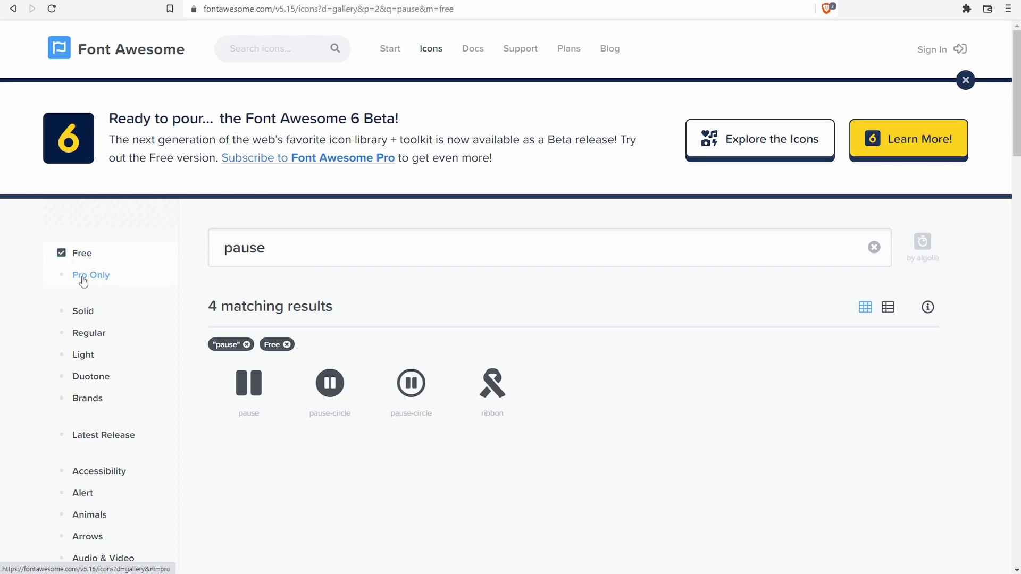
Step: Open the free solid pause-circle icon, accept its attribution terms, and save it as pause-circle-solid.svg in the keyboard project folder
left_click(318, 385)
left_click(965, 81)
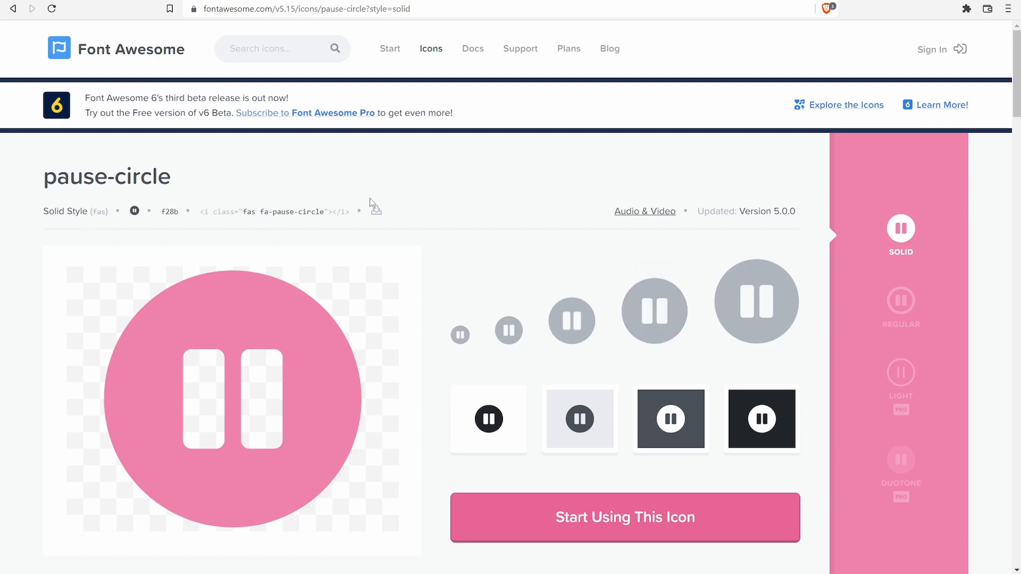
left_click(376, 213)
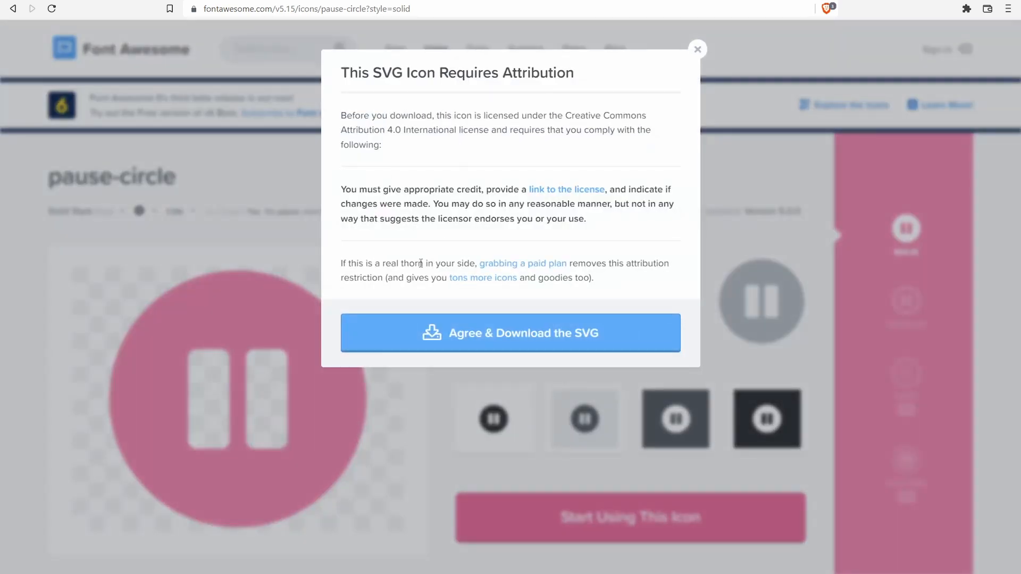
left_click(523, 334)
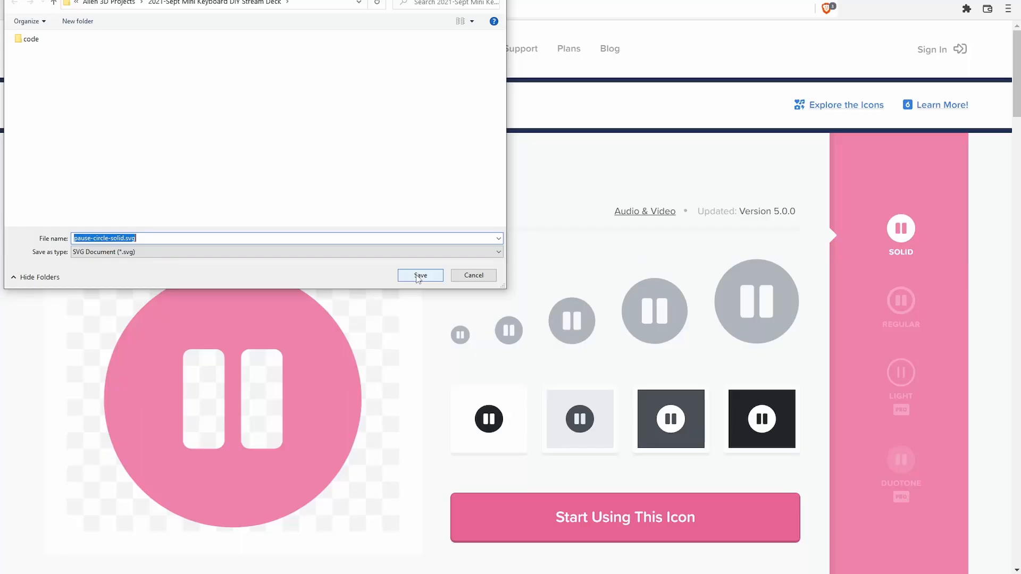
left_click(417, 275)
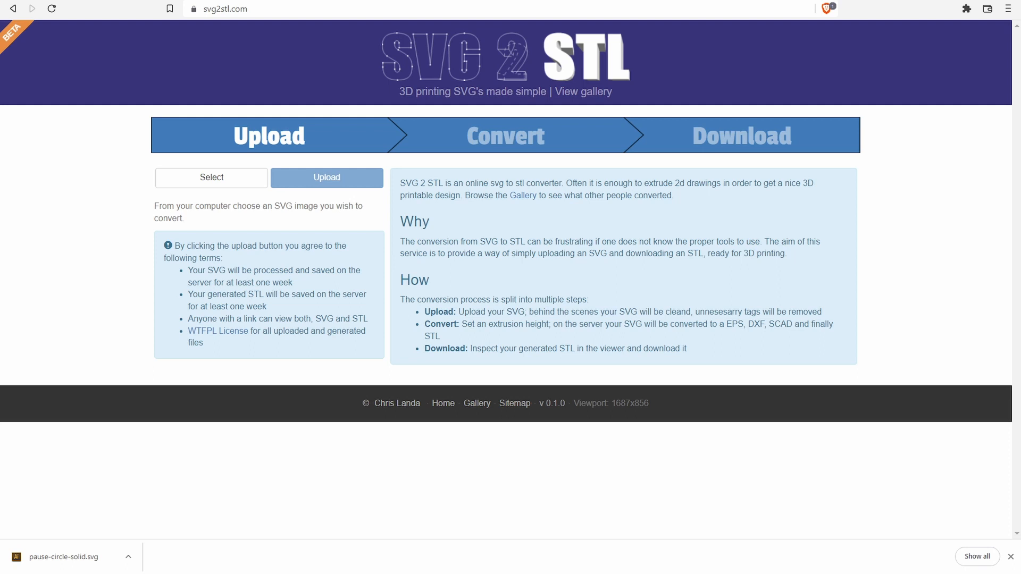
Step: On svg2stl.com, convert pause-circle-solid.svg with a 5 mm extrusion height and save the result as pause-circle-solid.svg_5mm.stl
left_click(200, 180)
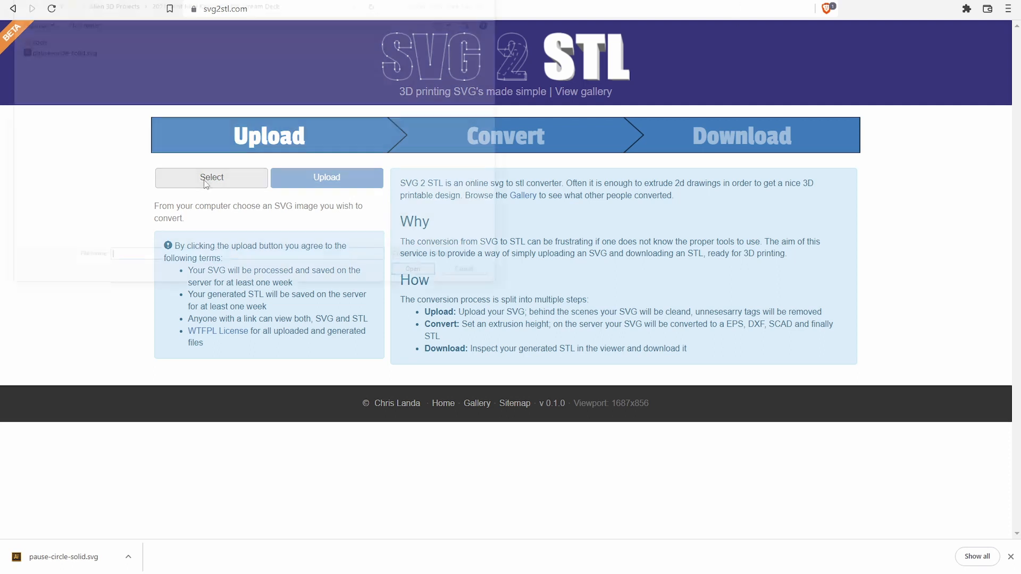
left_click(60, 51)
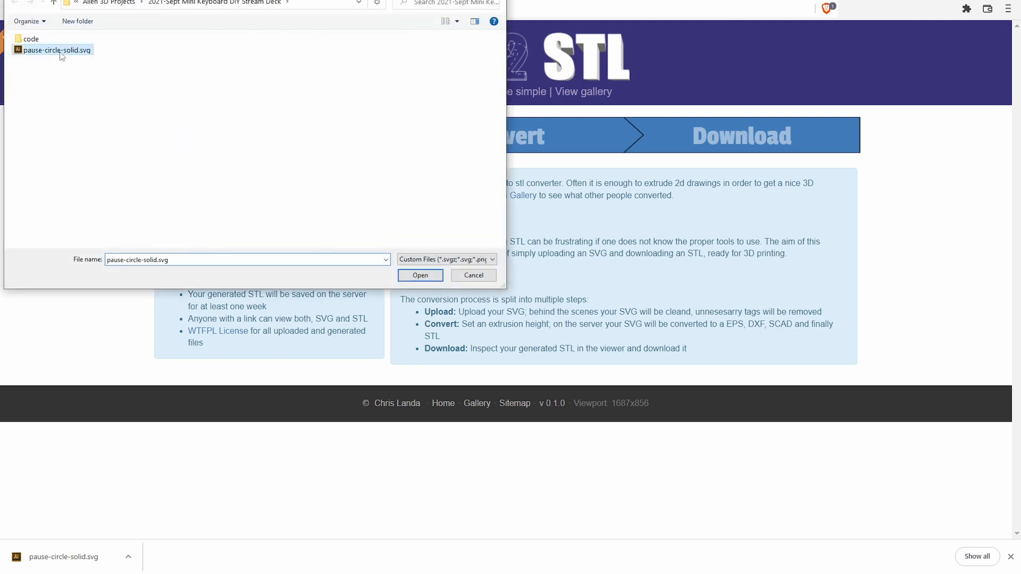
left_click(426, 276)
left_click(315, 177)
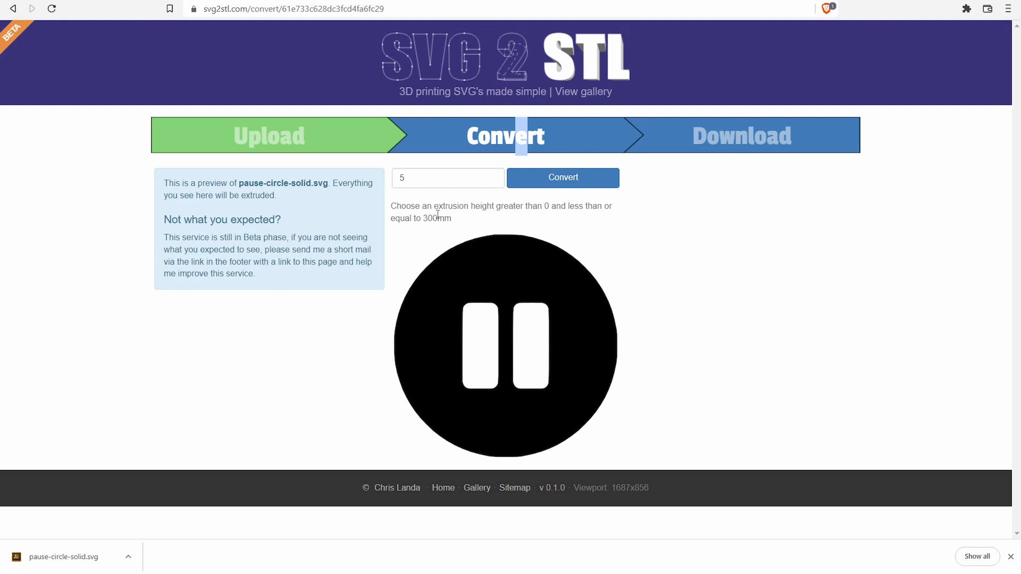
left_click(554, 176)
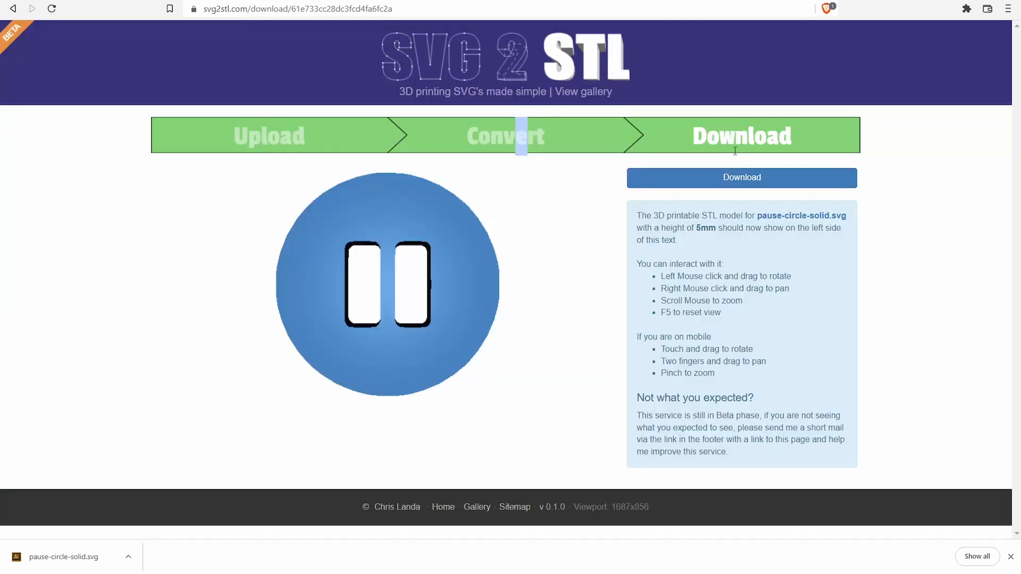
left_click(743, 178)
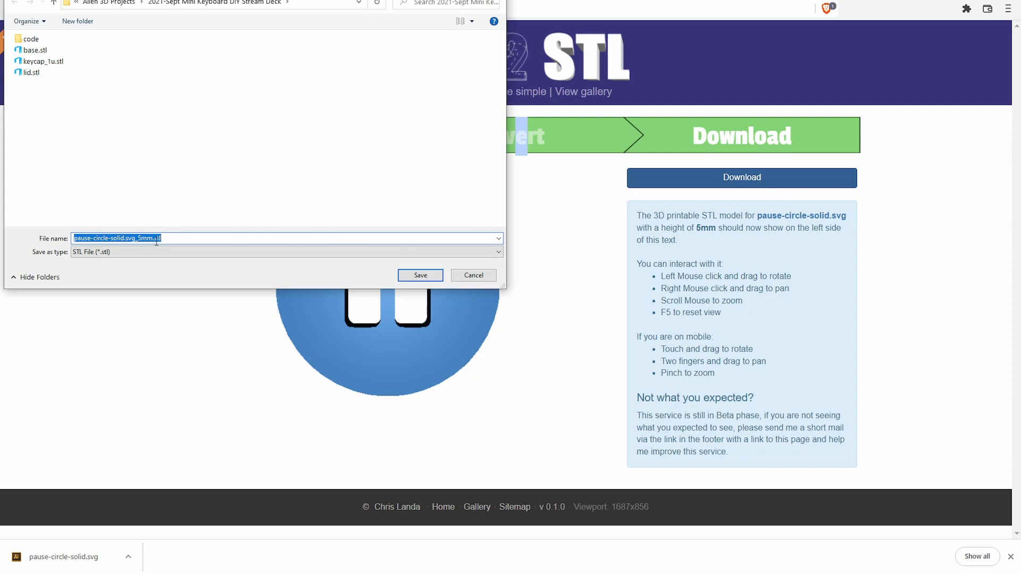
left_click(420, 275)
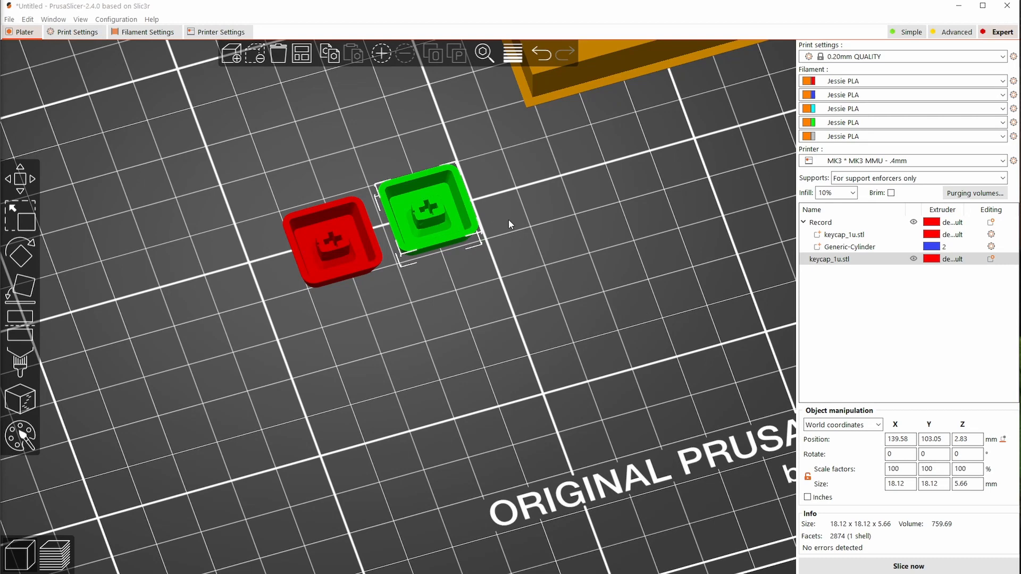
Step: In PrusaSlicer, load pause-circle-solid.svg_5mm.stl as a part of the second keycap
right_click(446, 208)
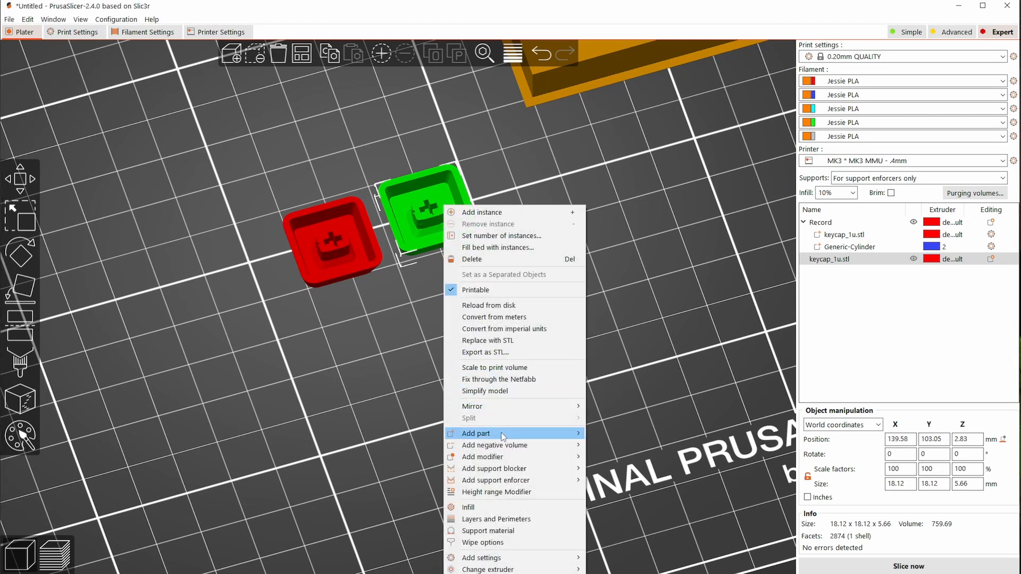
mouse_move(500, 439)
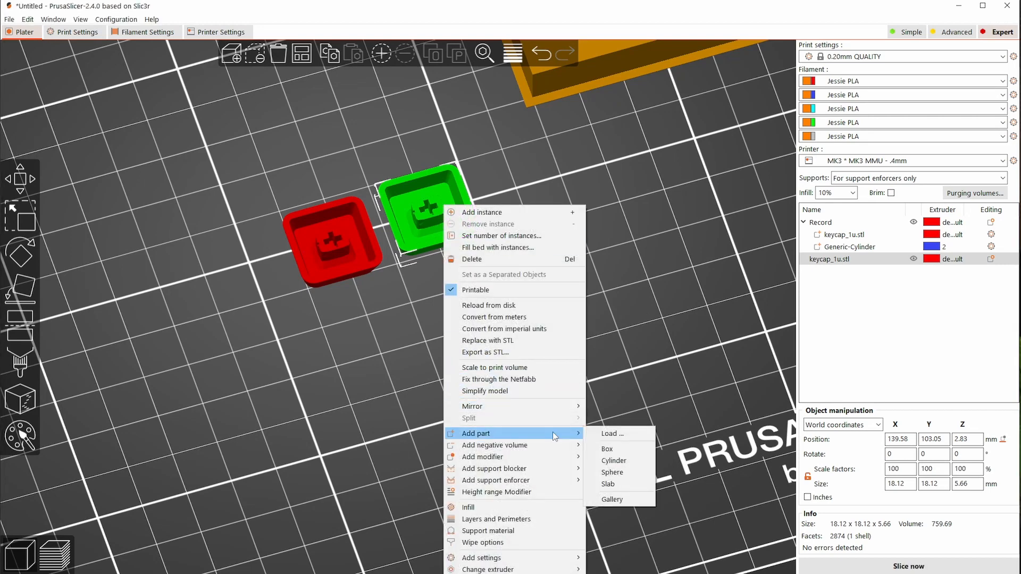
left_click(621, 433)
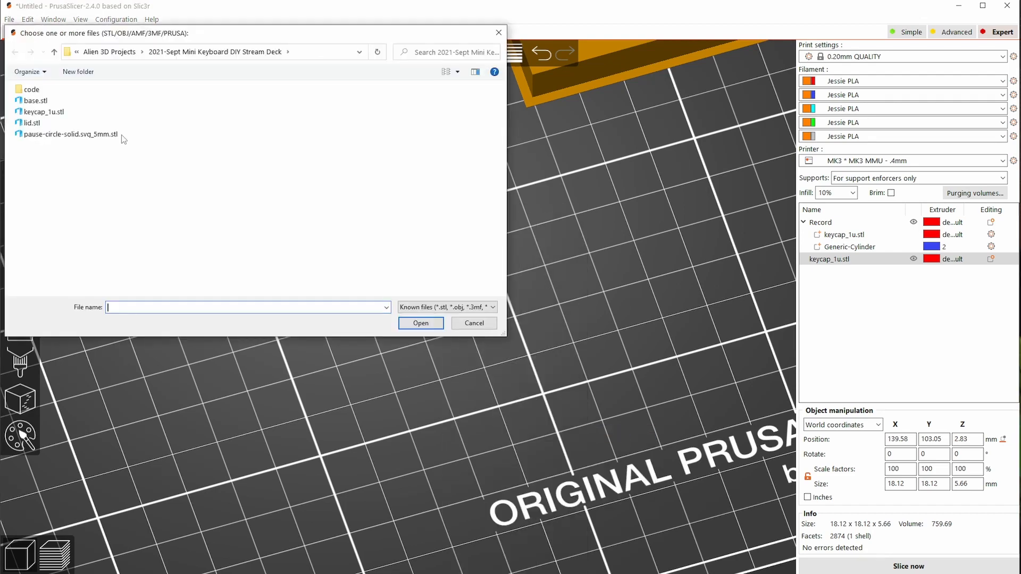
left_click(120, 135)
left_click(432, 324)
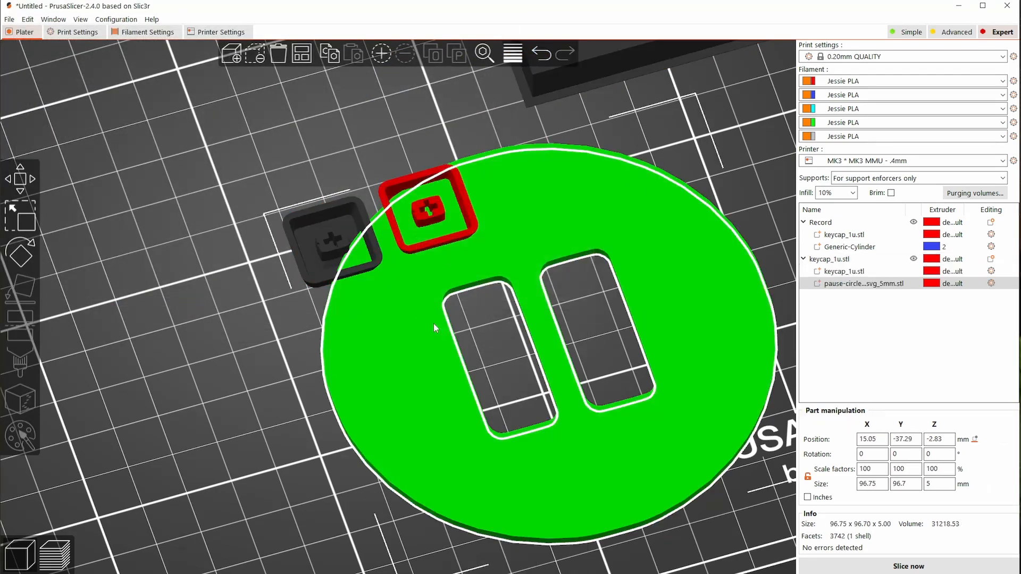
Step: Scale the pause-circle part down to about 13.5% and centre it on the keycap top at about X 0.07, Y 0.49 mm
key("s")
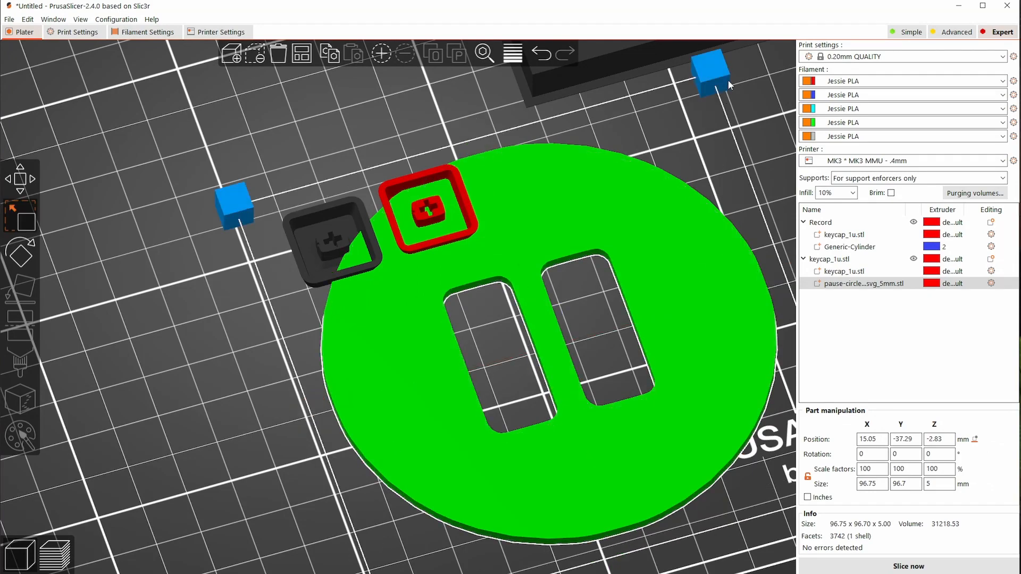
left_click_drag(721, 78, 612, 241)
left_click_drag(568, 374, 585, 277)
scroll(591, 374, "up", 5)
middle_click_drag(591, 374, 526, 219)
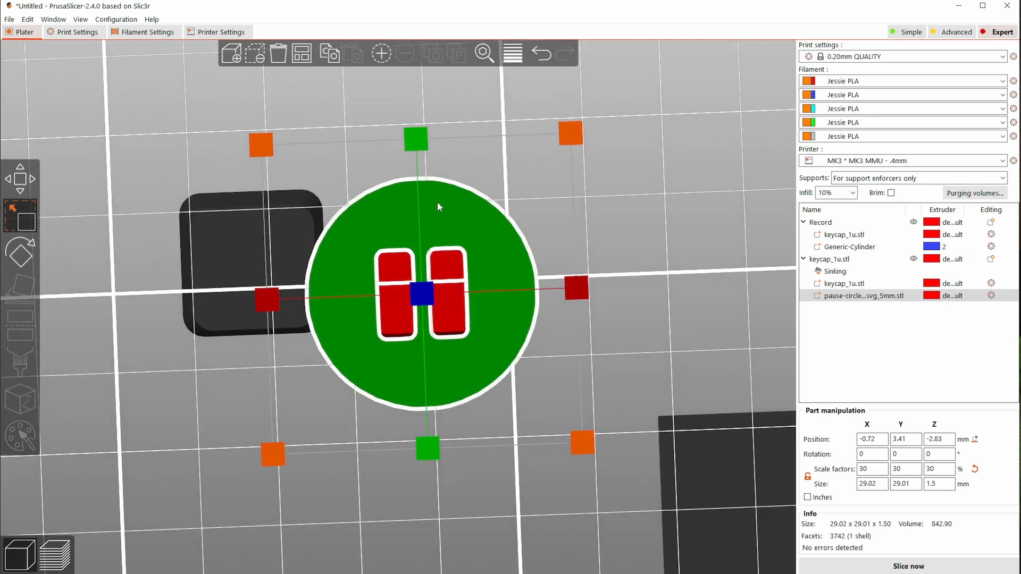
left_click_drag(260, 144, 349, 226)
left_click_drag(455, 283, 460, 260)
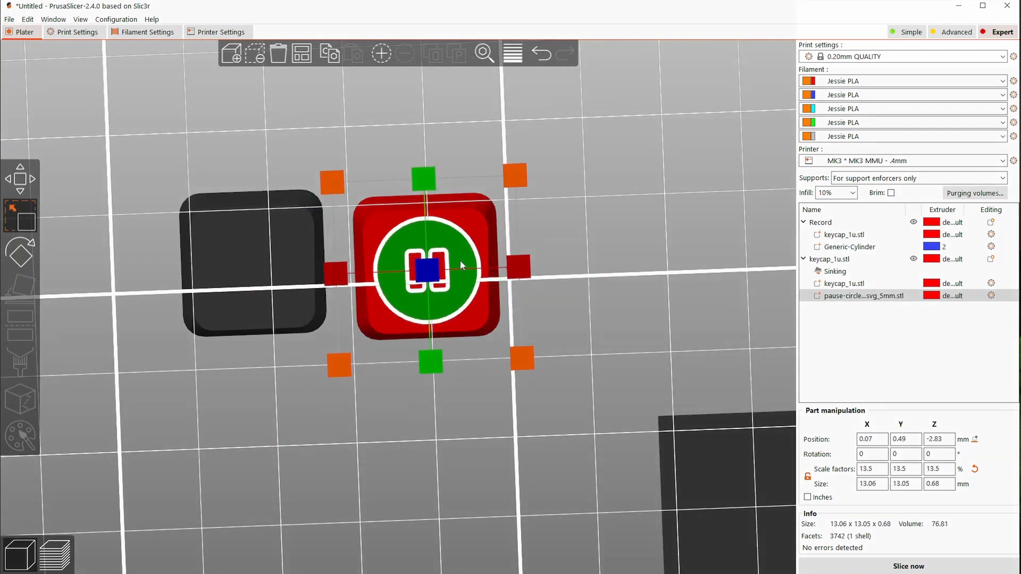
Step: Match the pause-circle part to the Record cylinder's size of 12.27 × 12.27 × 0.4 mm, and drop it and the keycap part to the bed
left_click(863, 247)
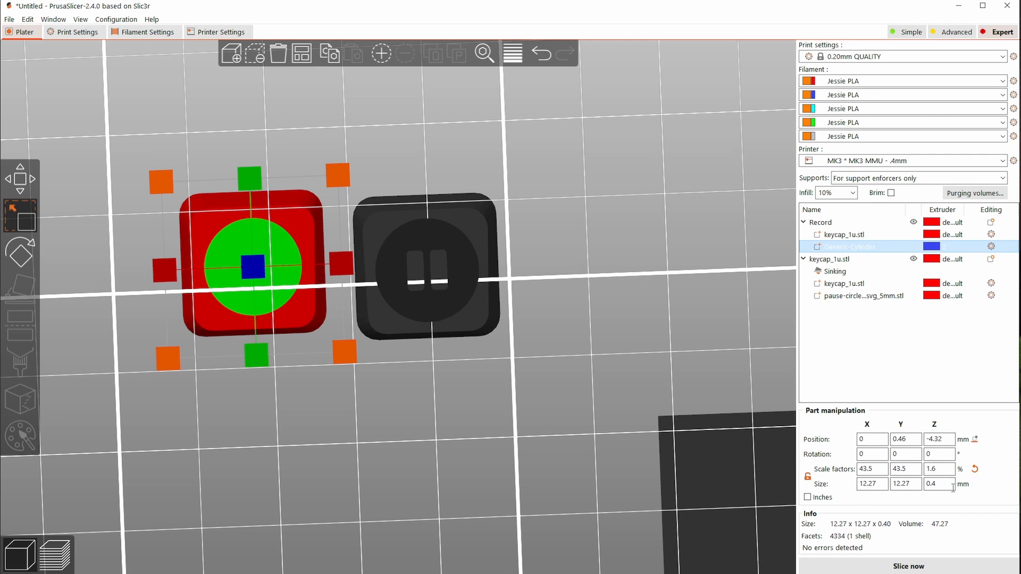
left_click(860, 297)
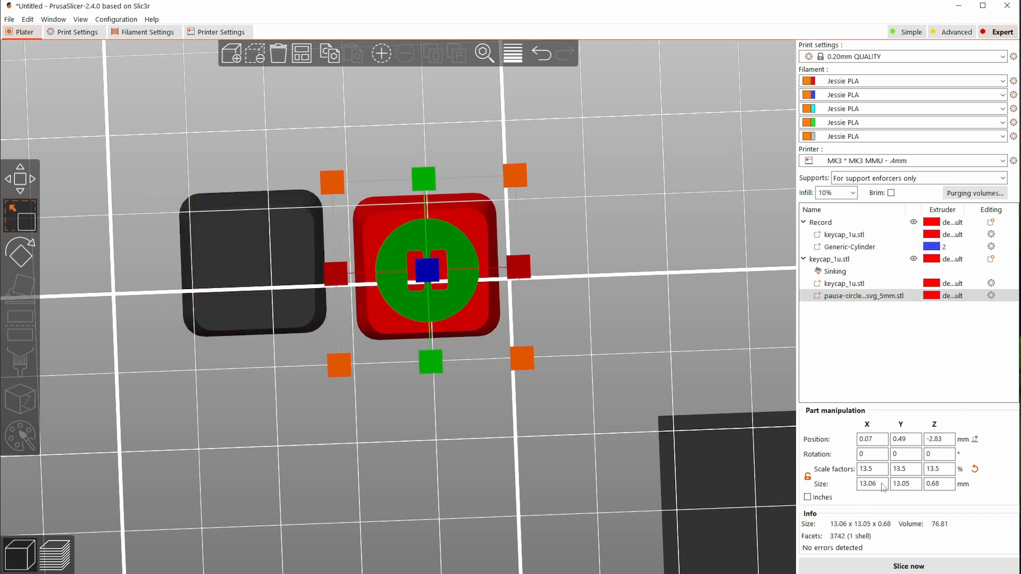
left_click_drag(649, 308, 637, 362)
left_click(975, 439)
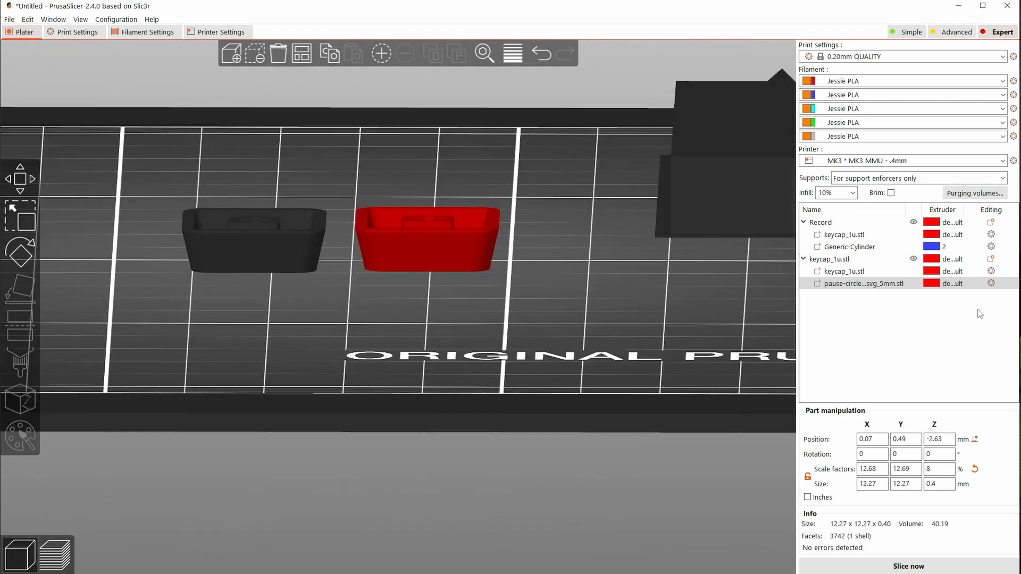
left_click(956, 272)
left_click(976, 440)
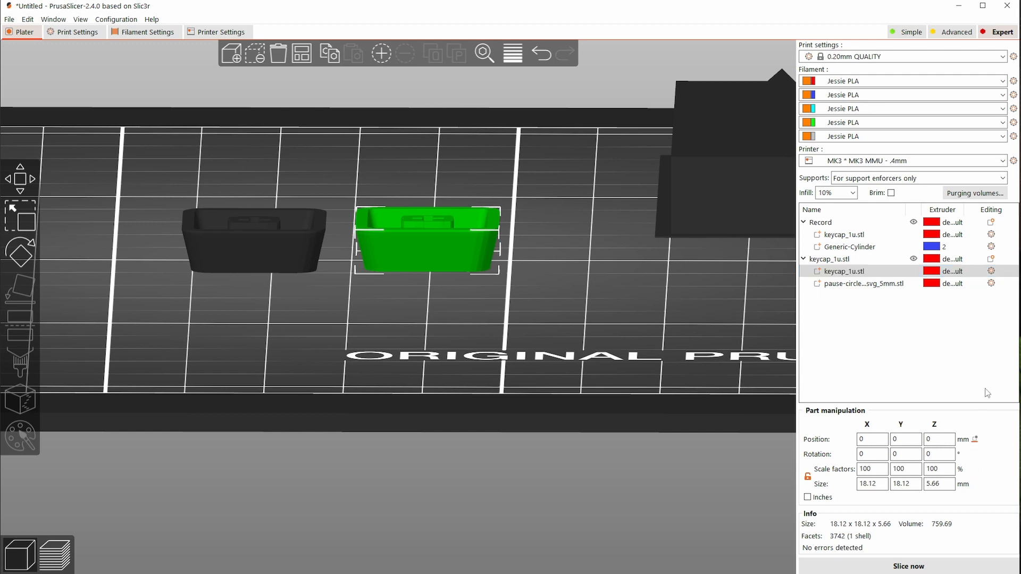
Step: Assign extruder 2 to the pause-circle part and inspect the undersides of both keycaps
left_click(869, 284)
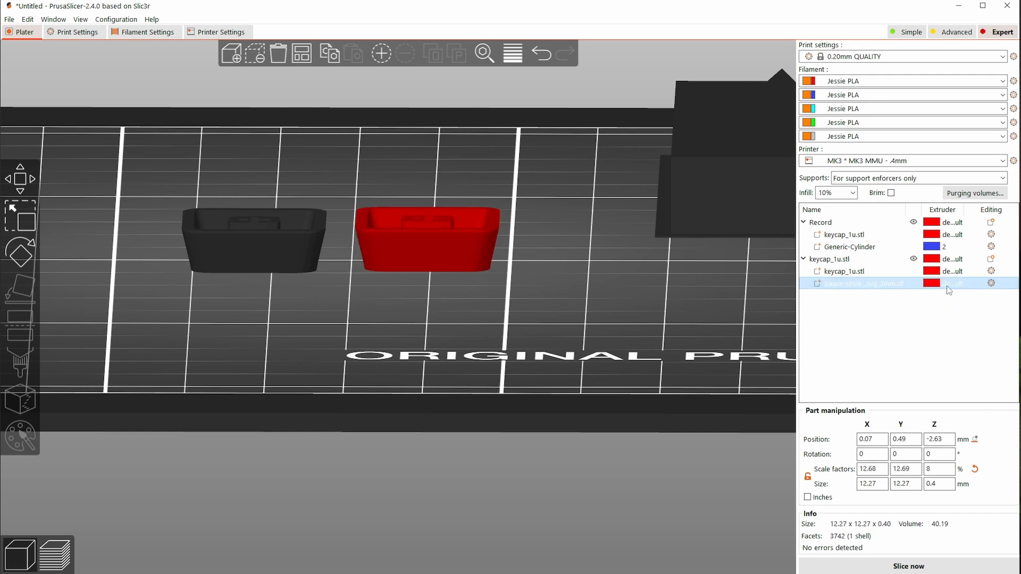
left_click(944, 284)
left_click(959, 283)
left_click(939, 314)
left_click_drag(691, 314, 619, 258)
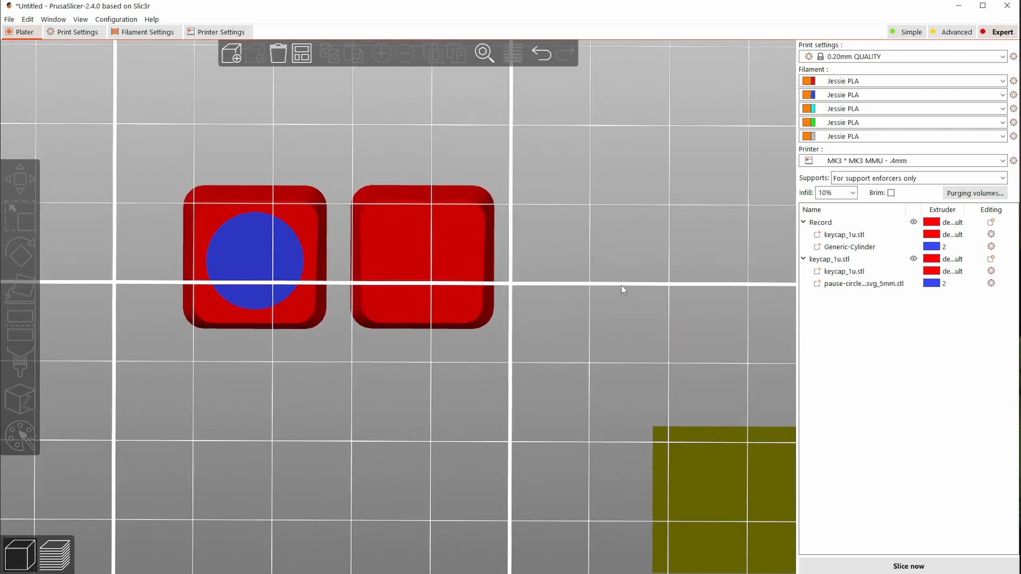
Step: Slice the plate, check both keycap inlays in the tool-coloured preview, and return to the 3D editor view
left_click(943, 568)
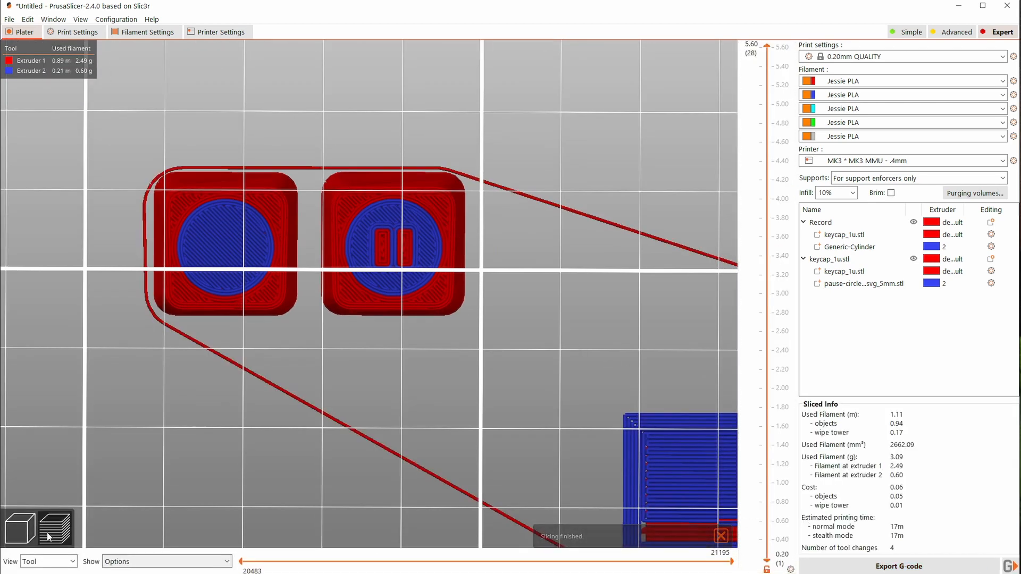
left_click(20, 527)
left_click_drag(684, 381, 666, 356)
mouse_move(614, 273)
left_mouse_down()
mouse_move(604, 278)
mouse_move(603, 305)
mouse_move(604, 273)
mouse_move(603, 289)
left_mouse_up()
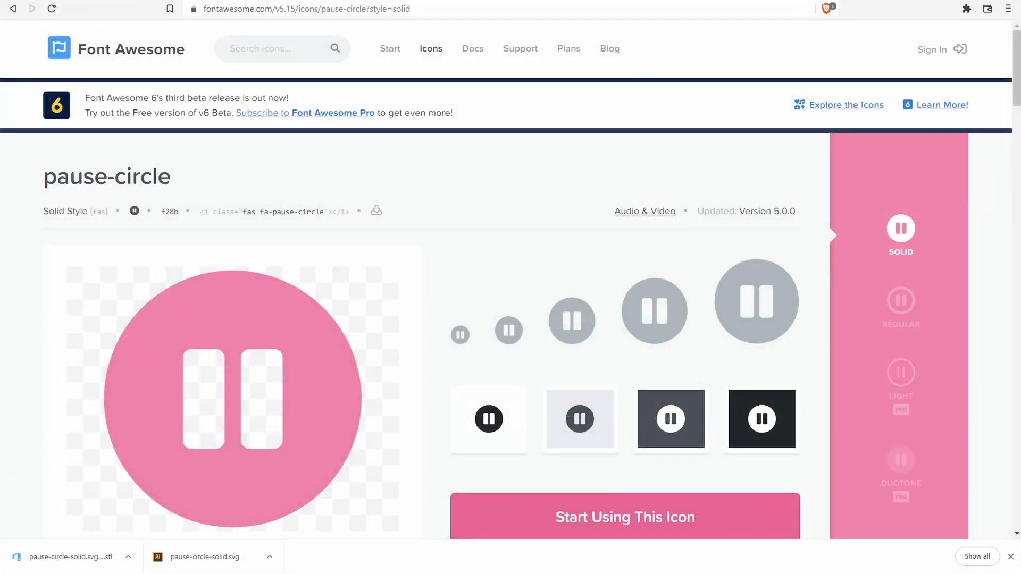
Step: Search Font Awesome for free "monitor" icons, download the tv icon as tv-solid.svg, and convert it to a 5 mm STL on svg2stl.com
left_click(267, 54)
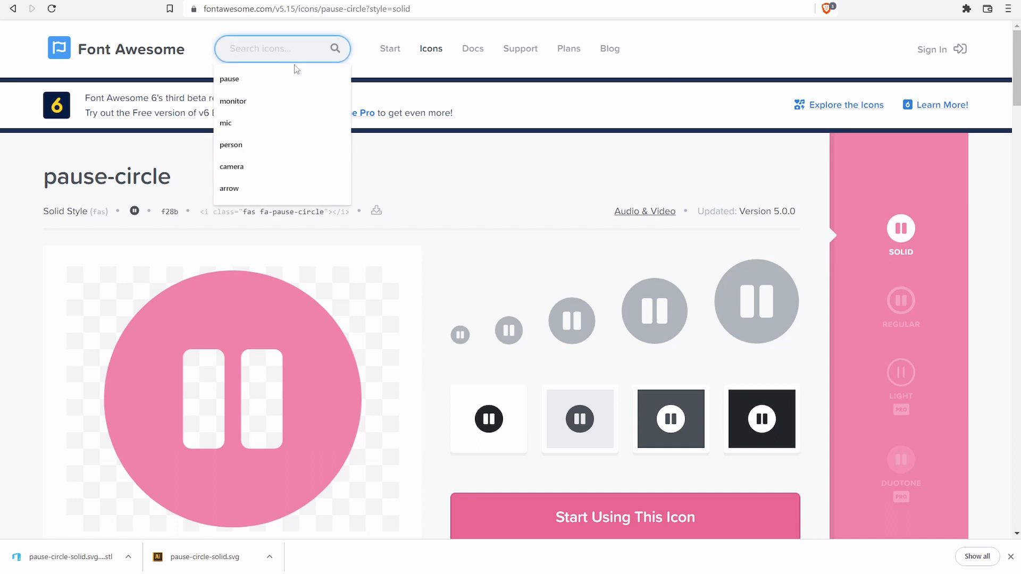
type("mo")
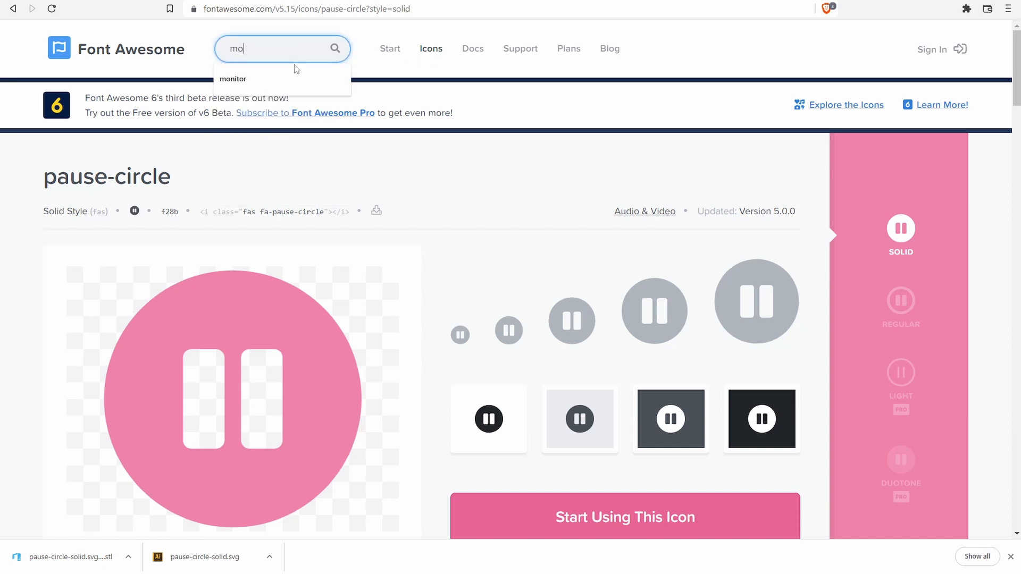
type("nitor")
key("Return")
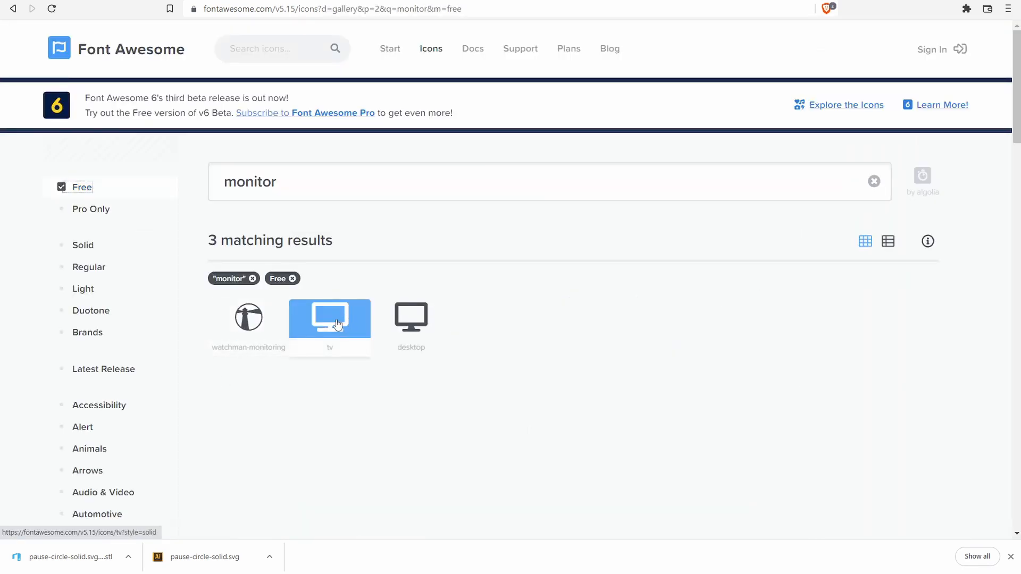
left_click(337, 325)
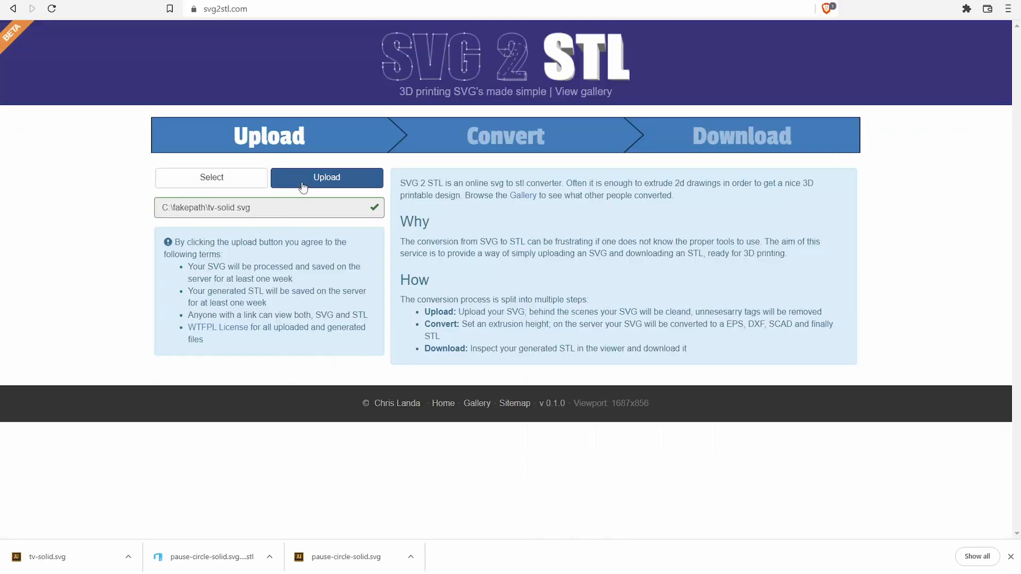
left_click(319, 177)
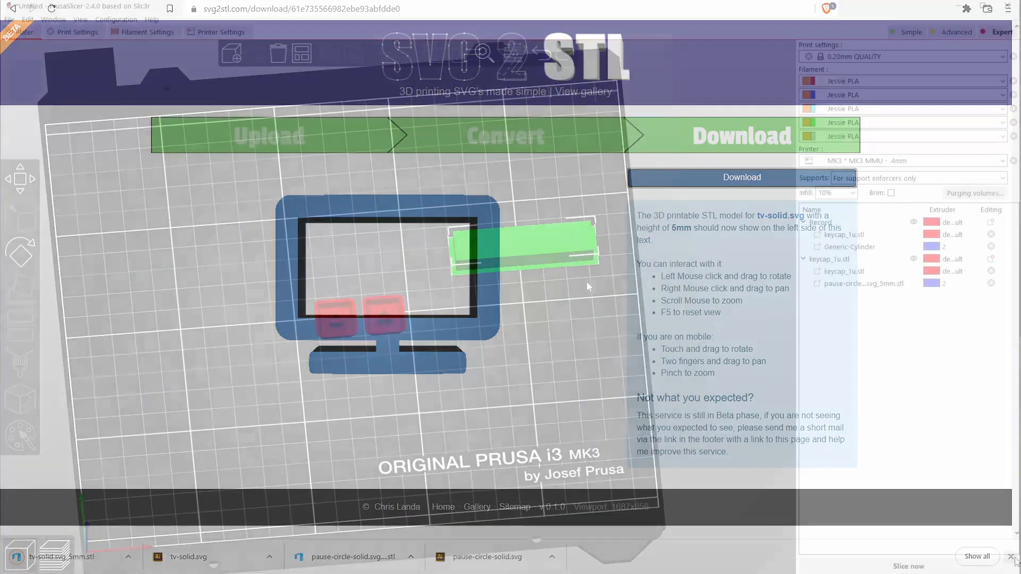
Step: Move the Record keycap to about X 75.42, Y 114.37 mm, the pause keycap beside it, and the wipe tower towards the bed's rear edge
middle_click_drag(448, 324, 614, 299)
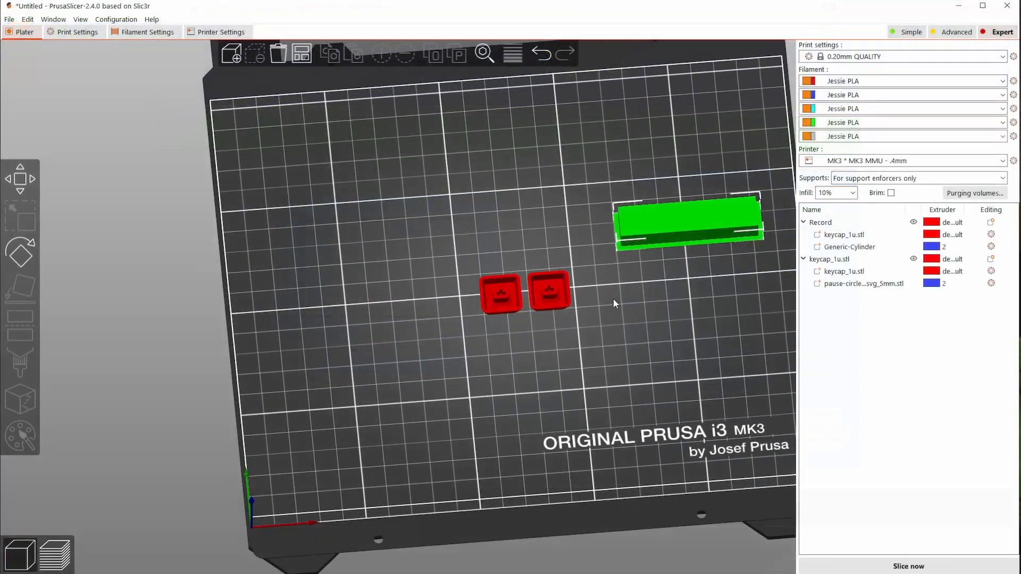
left_click_drag(505, 299, 403, 281)
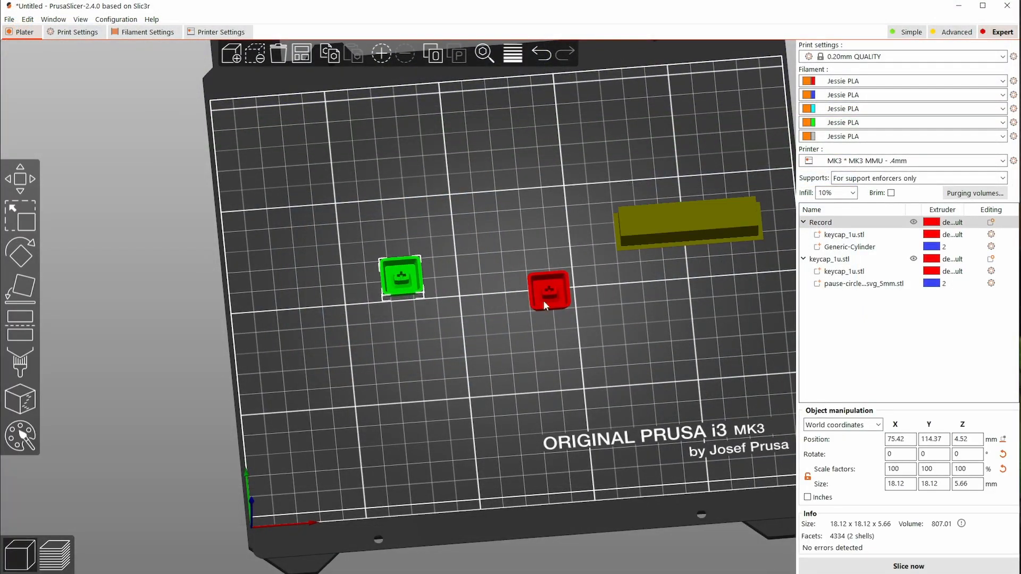
left_click_drag(545, 306, 447, 285)
left_click_drag(714, 209, 709, 97)
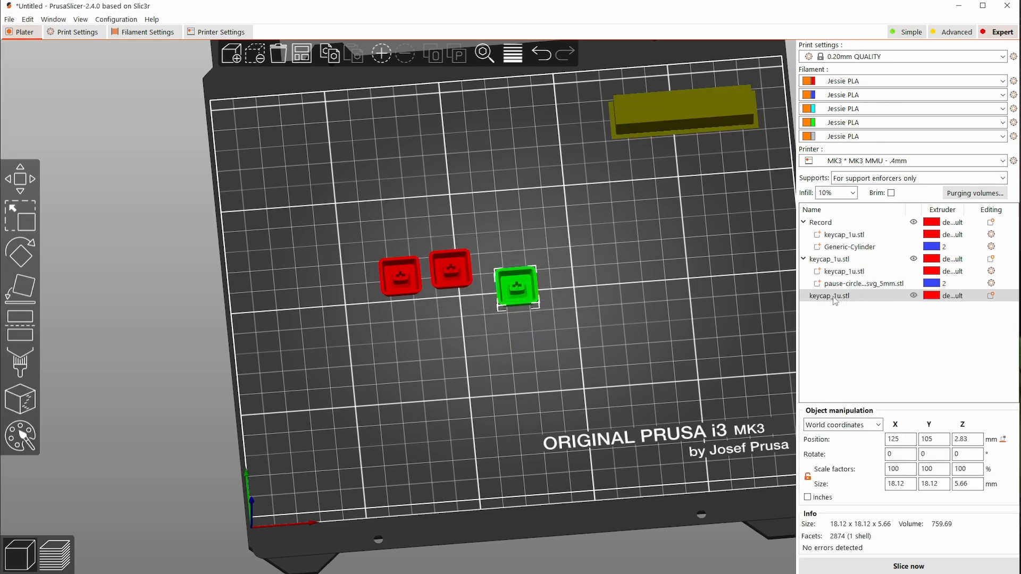
Step: Load tv-solid.svg_5mm.stl as a part of the third keycap
scroll(665, 287, "up", 5)
right_click(337, 297)
mouse_move(468, 447)
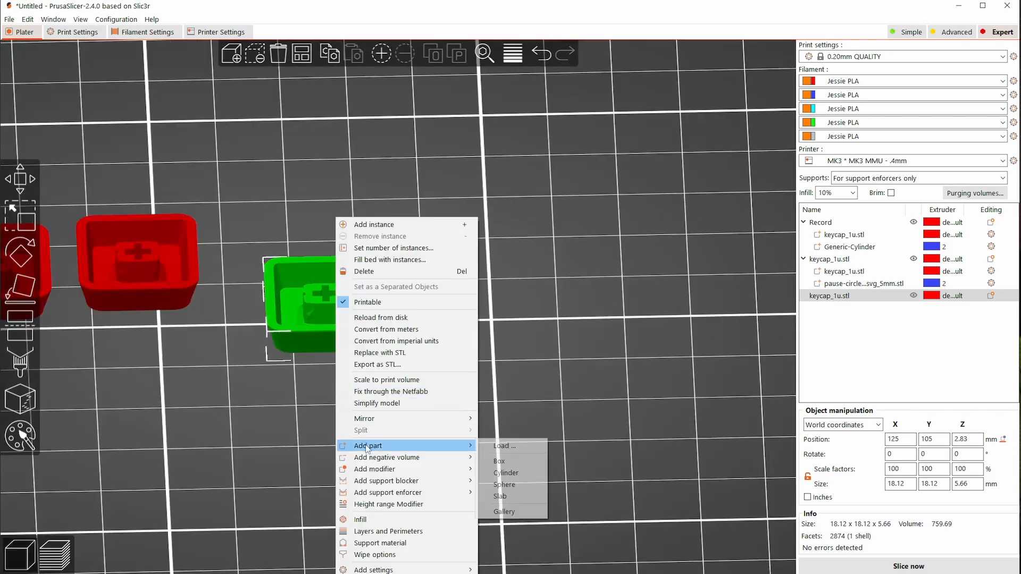
left_click(500, 446)
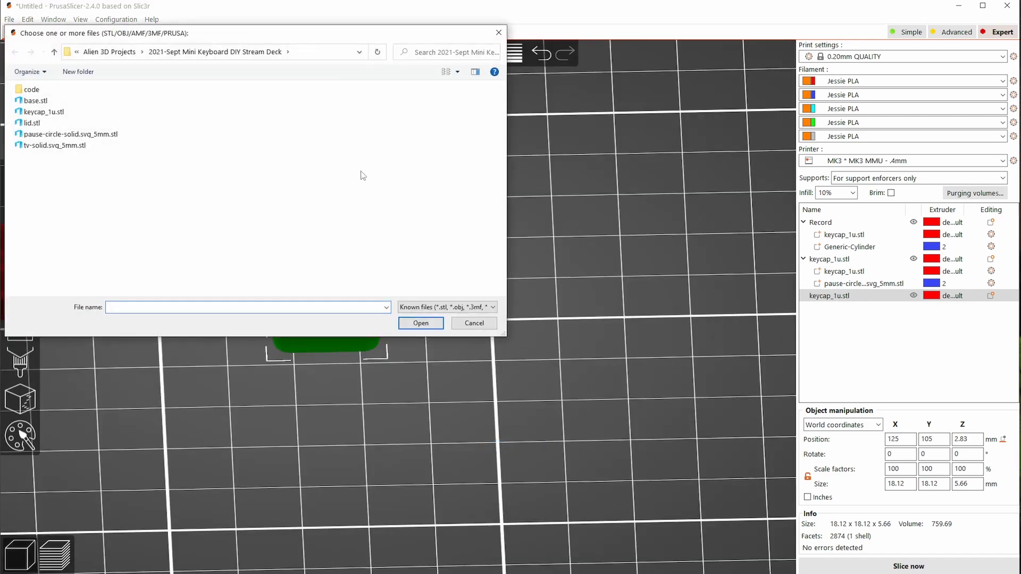
double_click(55, 146)
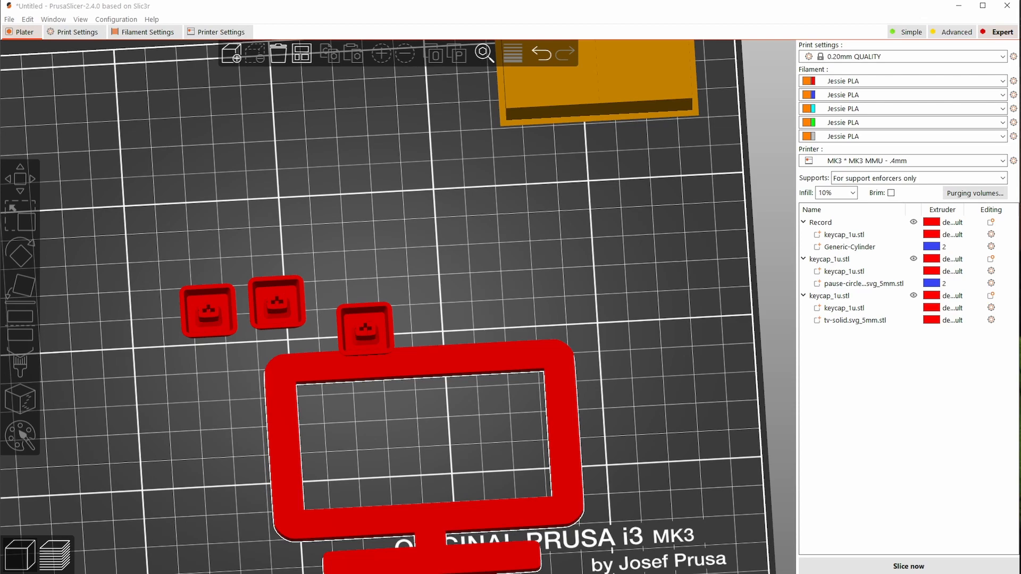
Step: Scale the tv part uniformly to 25% and set its X and Y positions to 0
middle_click_drag(633, 393, 592, 249)
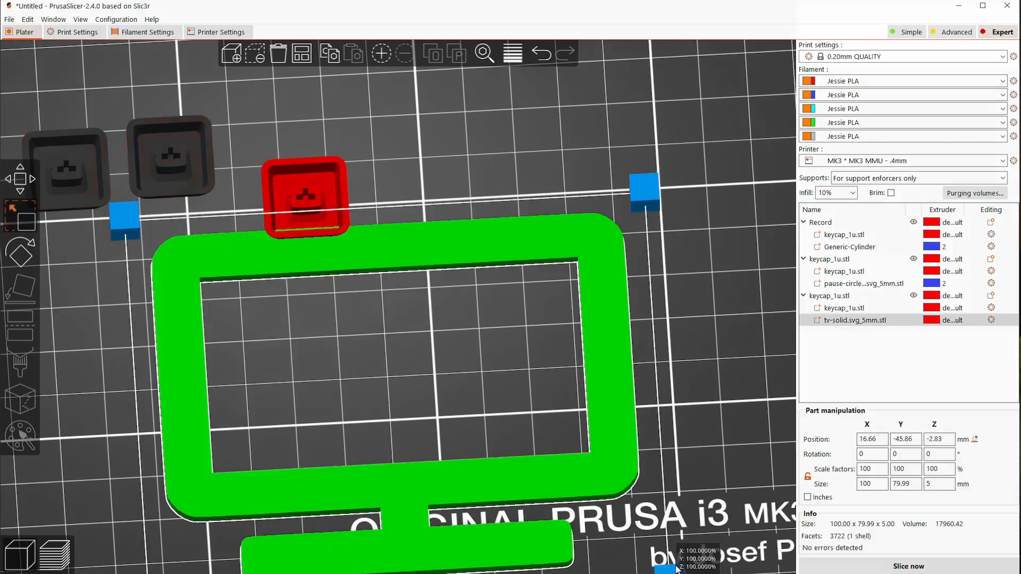
left_click_drag(645, 188, 512, 411, "shift")
left_click_drag(877, 440, 839, 442)
type("0")
key("Return")
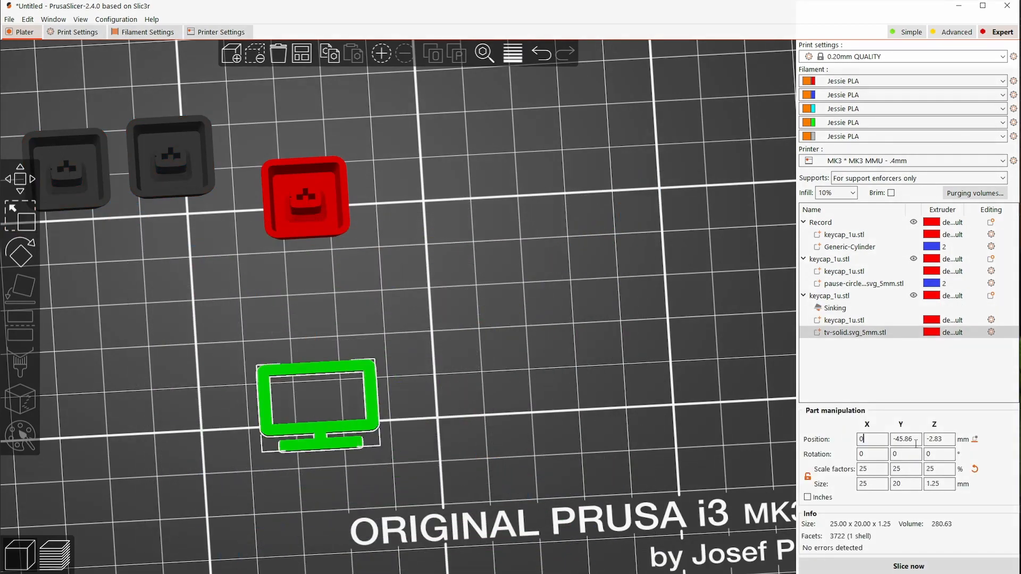
left_click_drag(916, 442, 884, 441)
type("0")
key("Return")
Step: Scale the tv part uniformly to about 13.75% to fit the keycap face and shift it to about Y 0.63 mm
left_click_drag(425, 271, 418, 164)
middle_click_drag(418, 165, 510, 87)
scroll(510, 87, "up", 6)
left_click(20, 216)
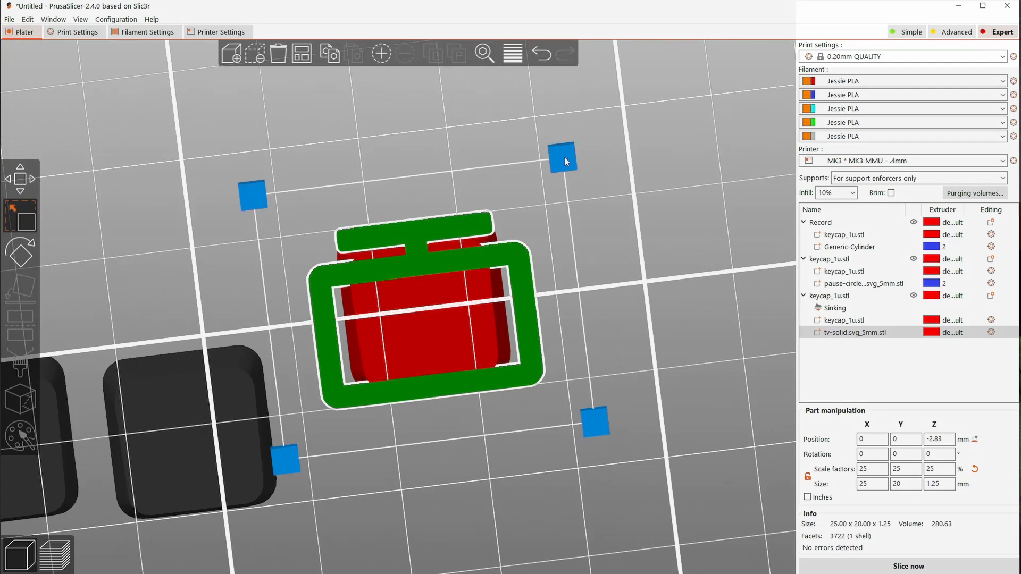
left_click_drag(566, 162, 492, 220, "shift")
key("m")
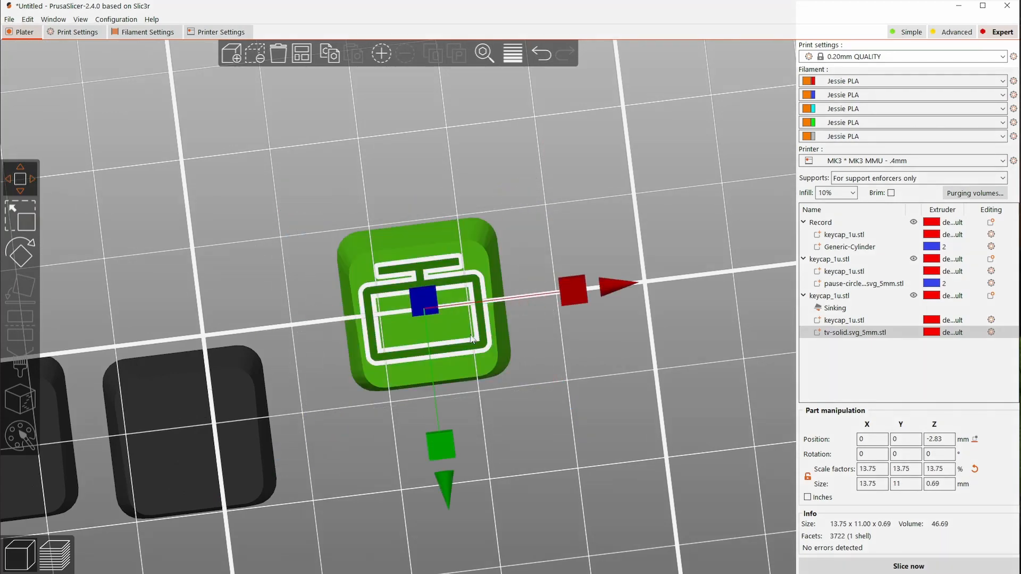
left_click_drag(441, 444, 442, 454)
Step: Assign extruder 2 to the tv part and inspect from the side how it sits relative to the keycap's underside
left_click(942, 333)
left_click(961, 333)
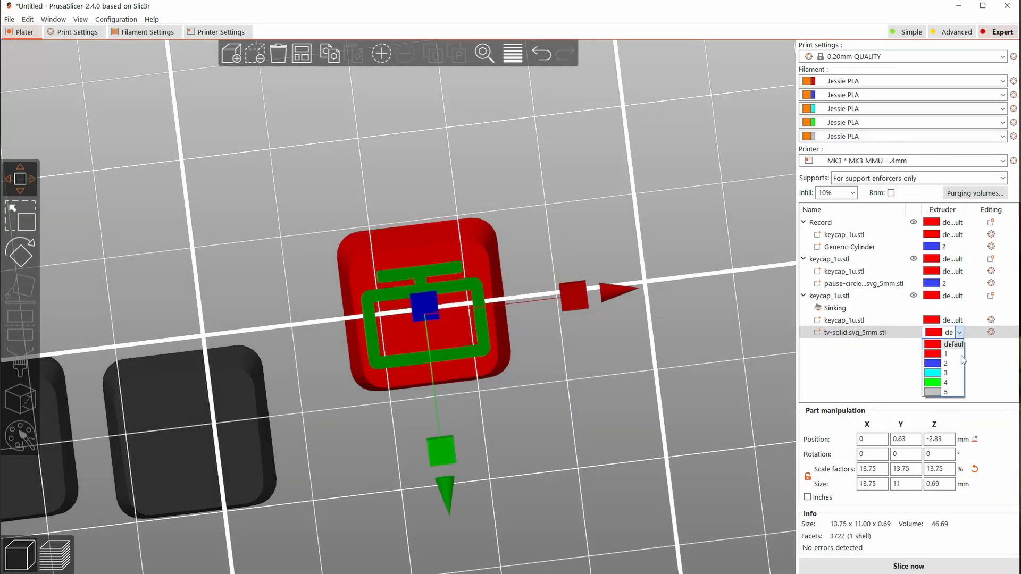
left_click(943, 362)
left_click(698, 388)
left_click_drag(707, 321, 706, 374)
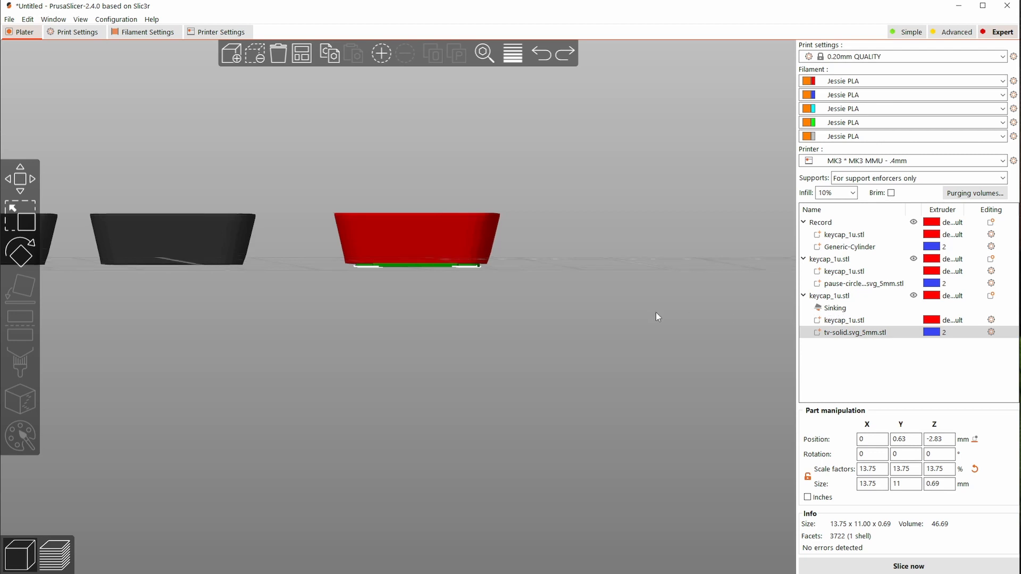
left_click_drag(655, 311, 657, 312)
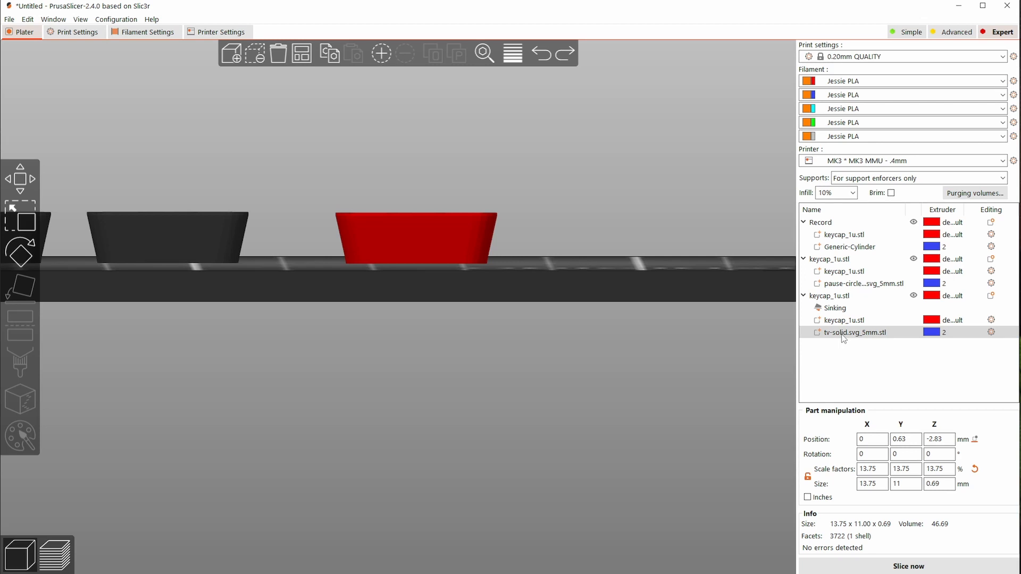
left_click_drag(694, 301, 696, 305)
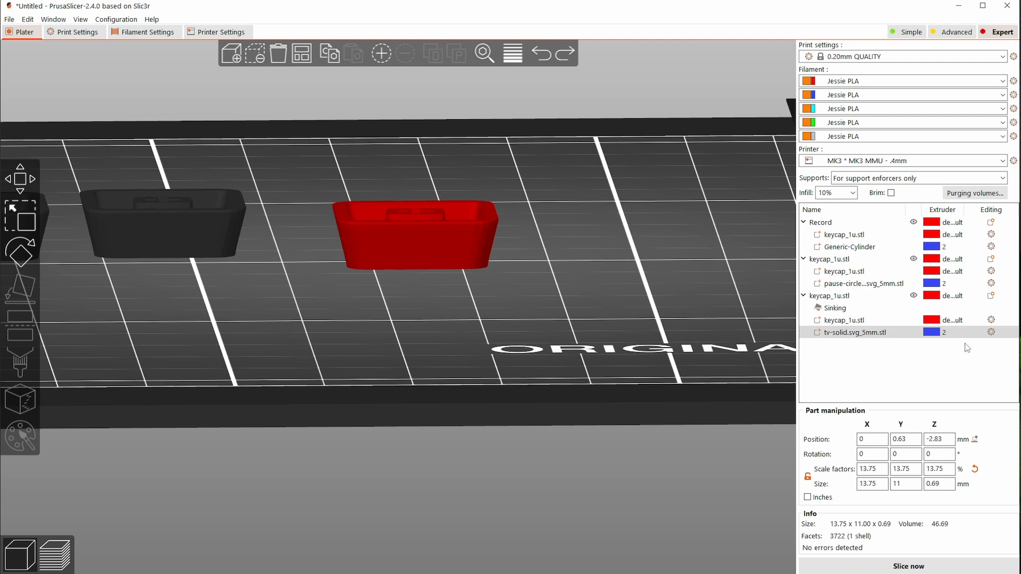
Step: Redo the last change to the tv part, set its height to 0.4 mm, and drop it to the bed
key("ctrl+y")
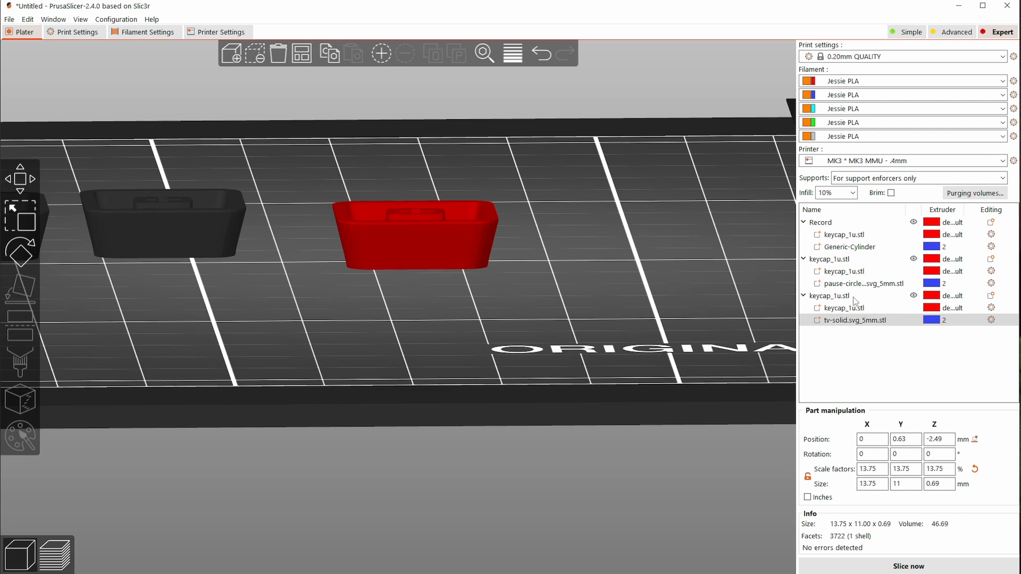
left_click(928, 484)
key("BackSpace")
type(".")
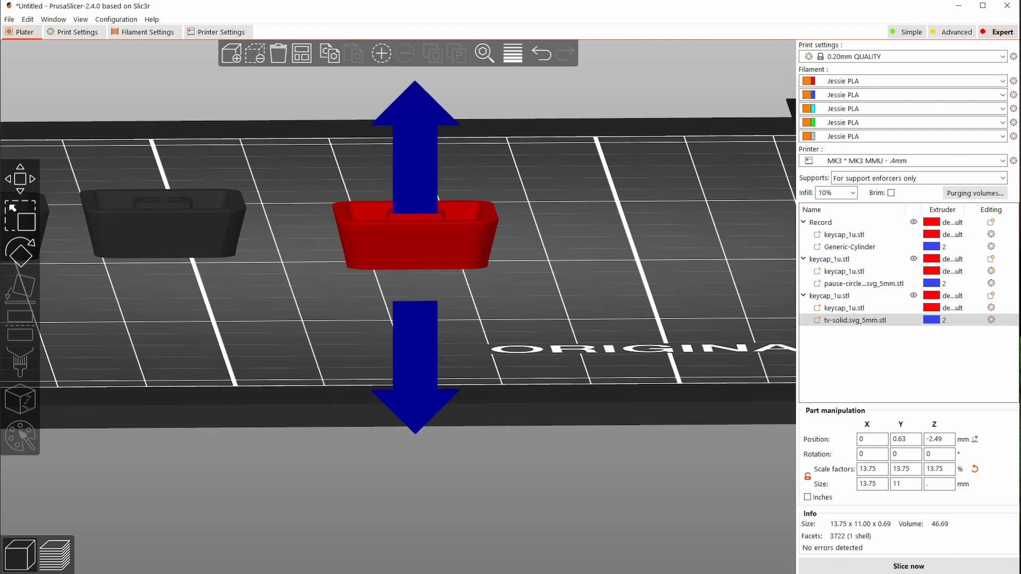
type("4")
key("Return")
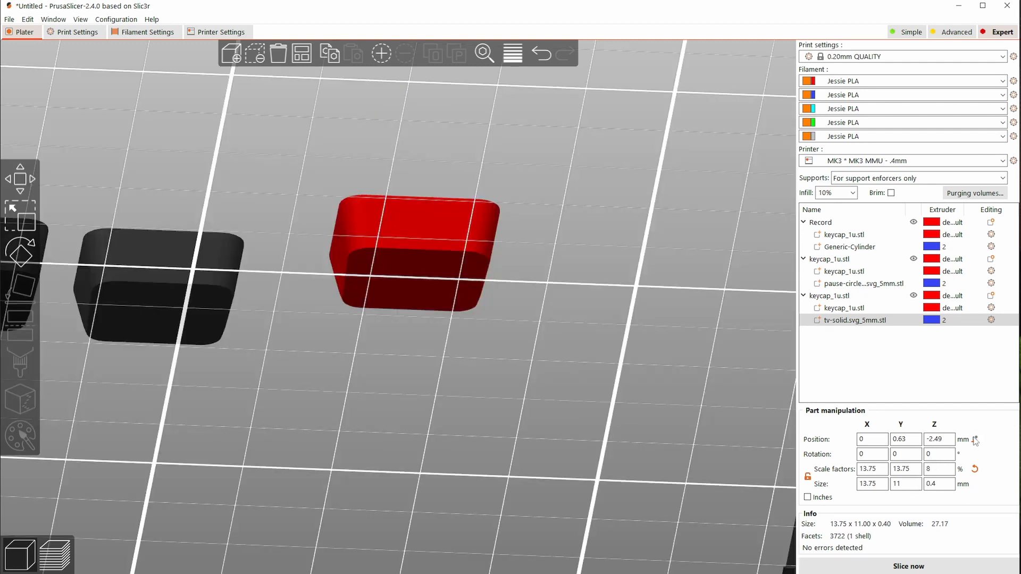
left_click(974, 440)
left_click_drag(654, 387, 649, 371)
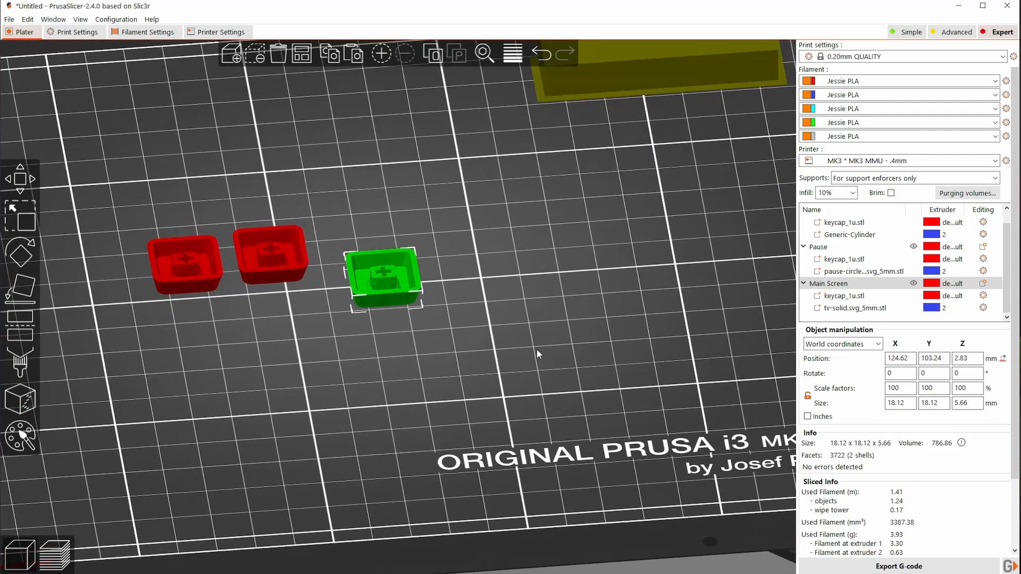
Step: Add a second instance of the Main Screen keycap, place it at about X 147.18, Y 101.41 mm, and remove the instance again
left_click(386, 58)
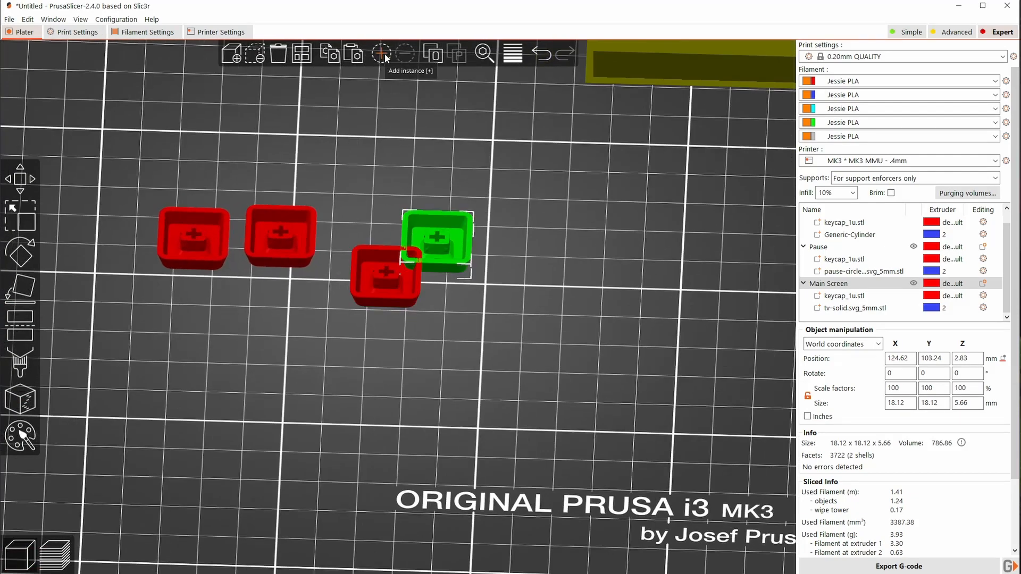
left_click_drag(469, 239, 504, 285)
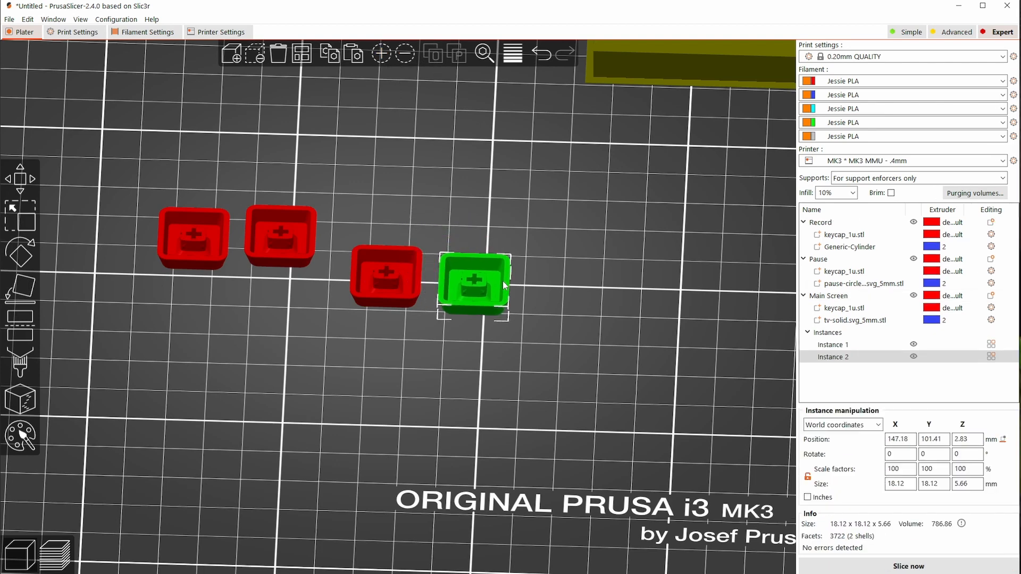
left_click(830, 345)
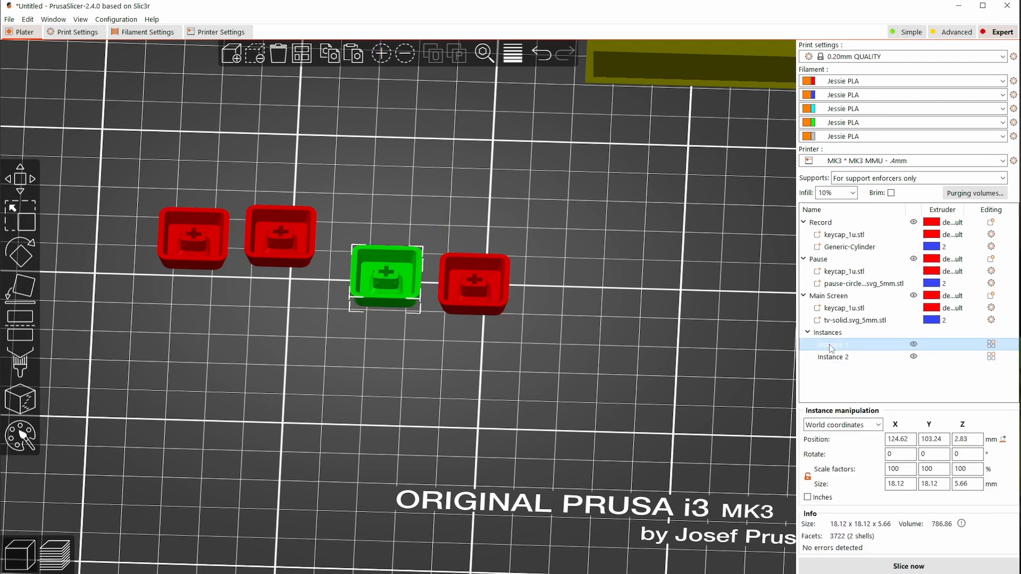
left_click(833, 332)
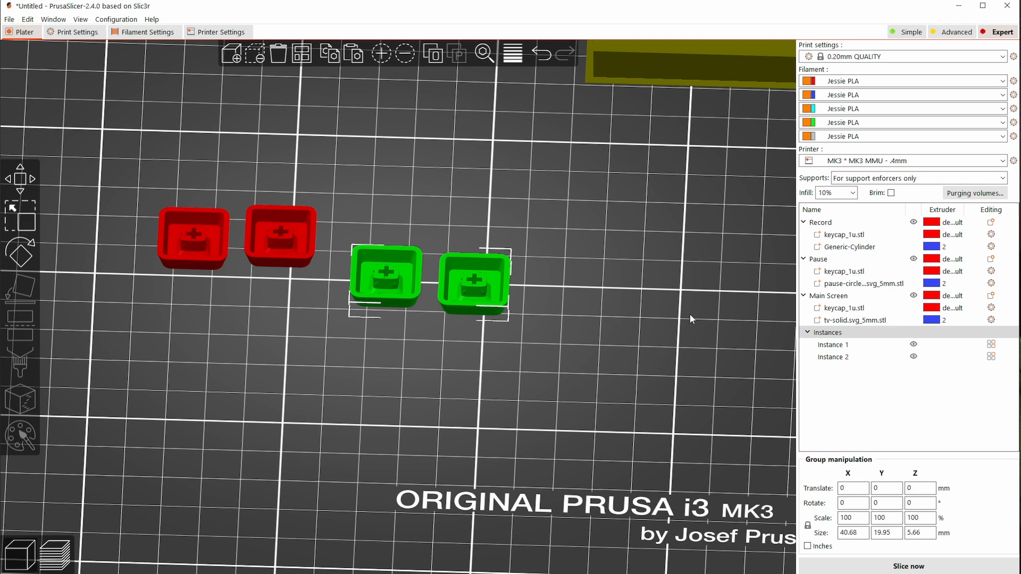
left_click(404, 54)
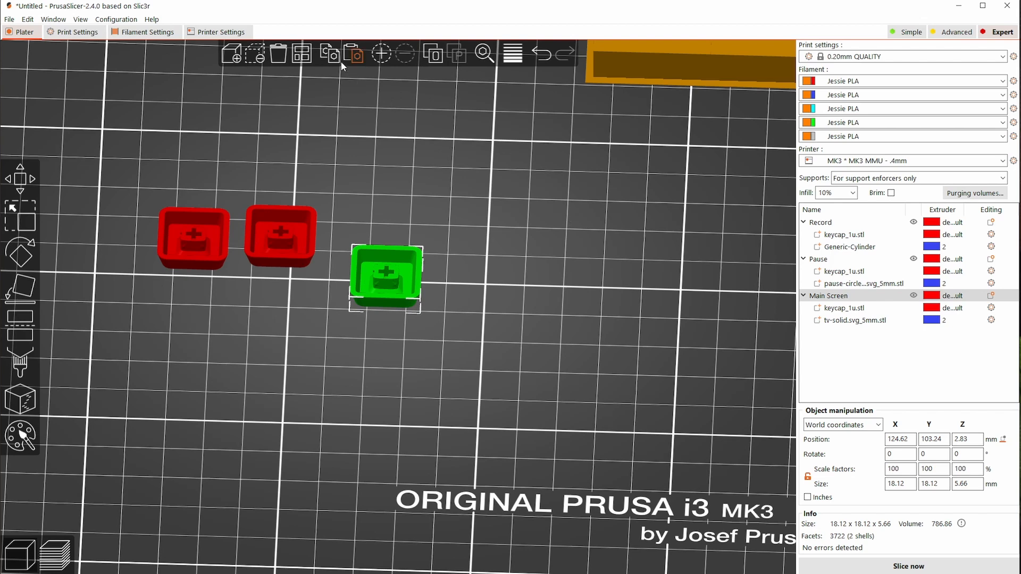
Step: Paste a separate copy of the Main Screen keycap at about X 150.56, Y 105.4 mm and rename it Studio
left_click(354, 56)
left_click_drag(455, 222, 498, 263)
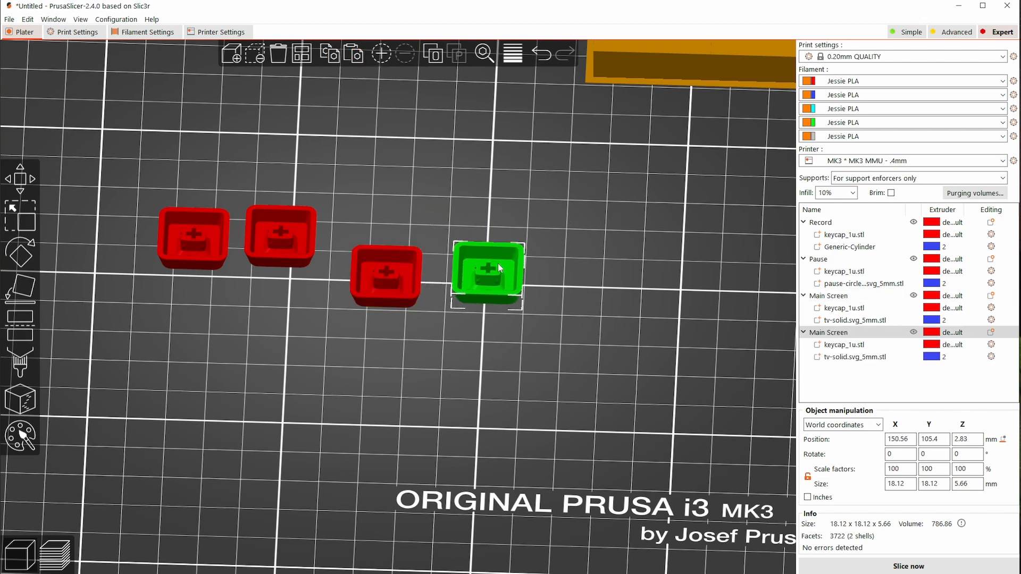
left_click(824, 335)
left_click(823, 334)
type("Studio")
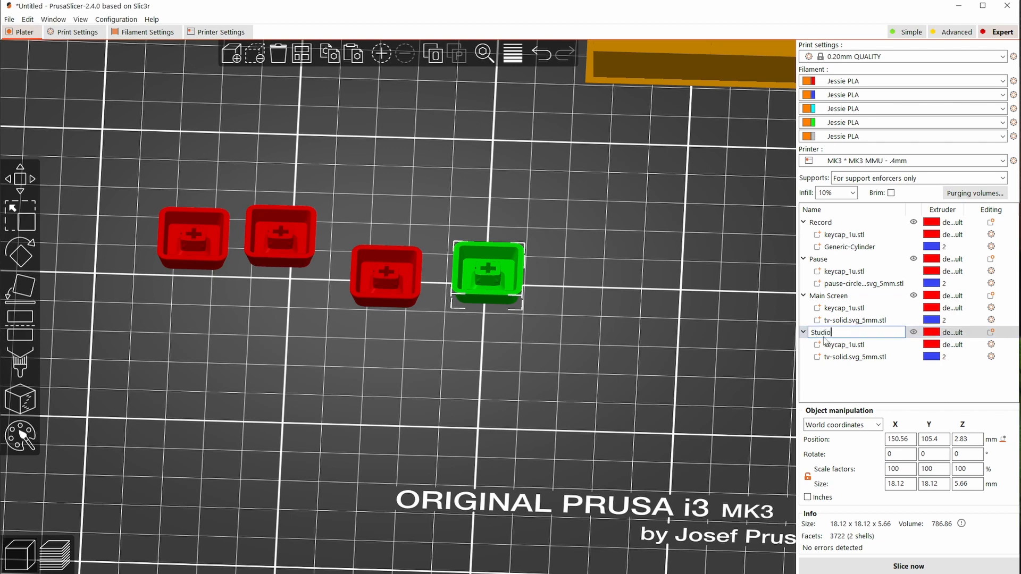
key("Return")
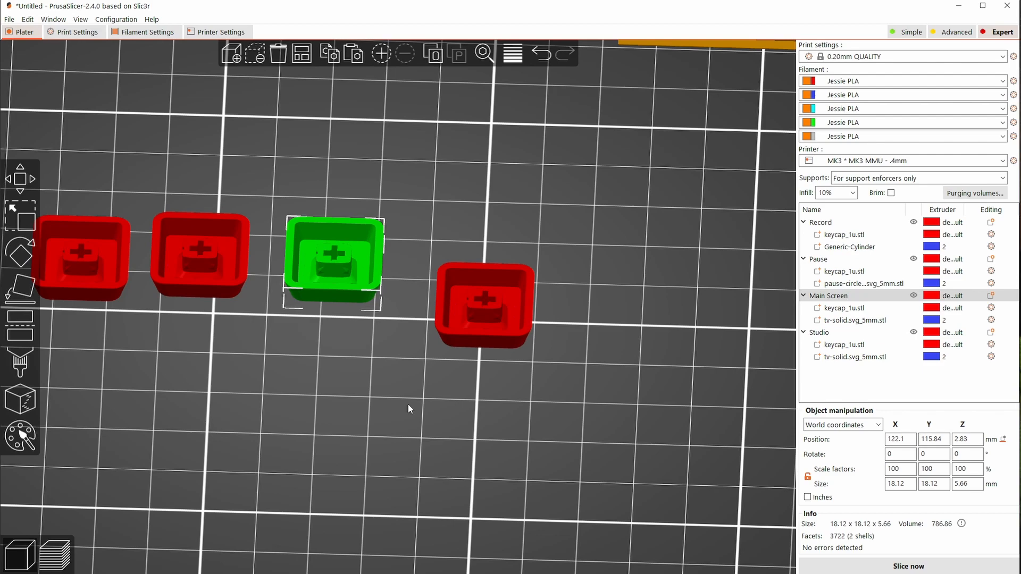
Step: Add a box part to the Studio keycap, 0.4 mm high and dropped to the bed, and assign it extruder 2
left_click_drag(489, 403, 490, 359)
right_click(486, 321)
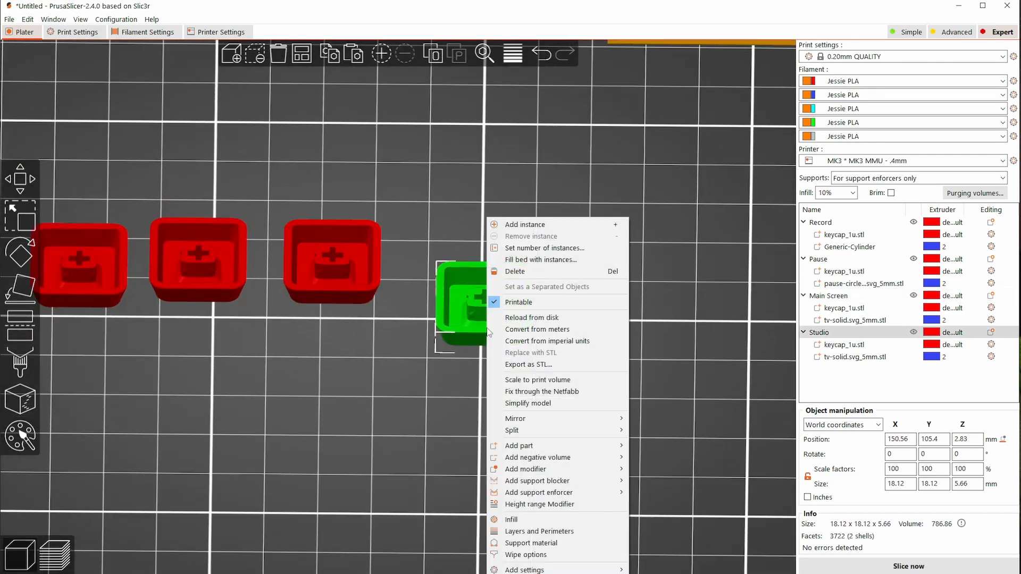
mouse_move(531, 445)
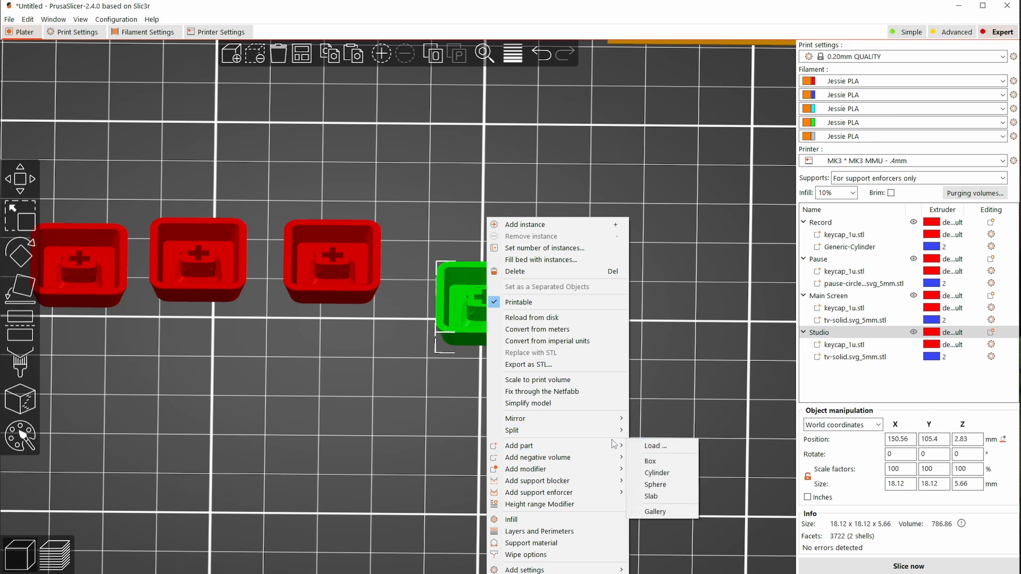
left_click(662, 461)
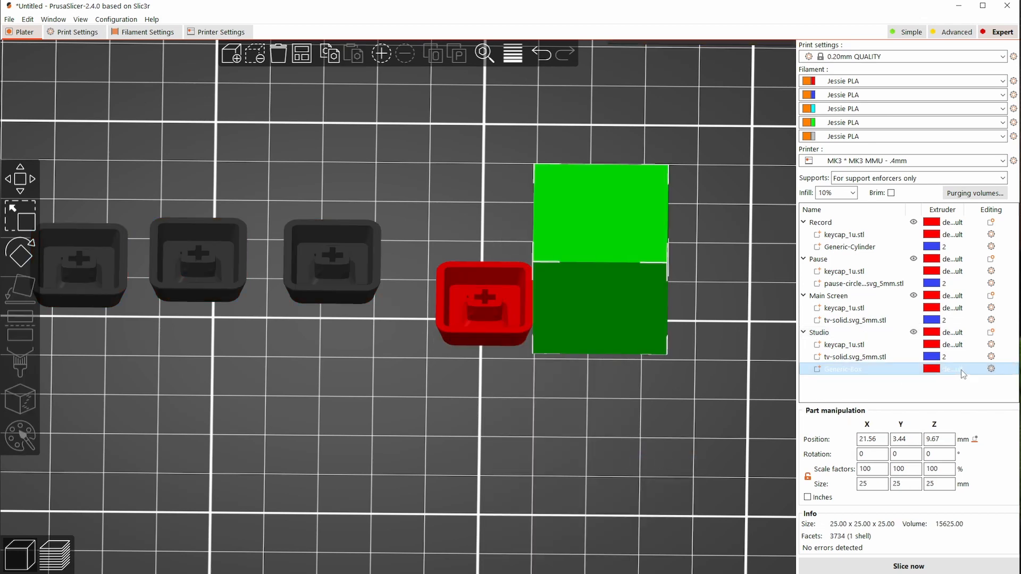
left_click(949, 484)
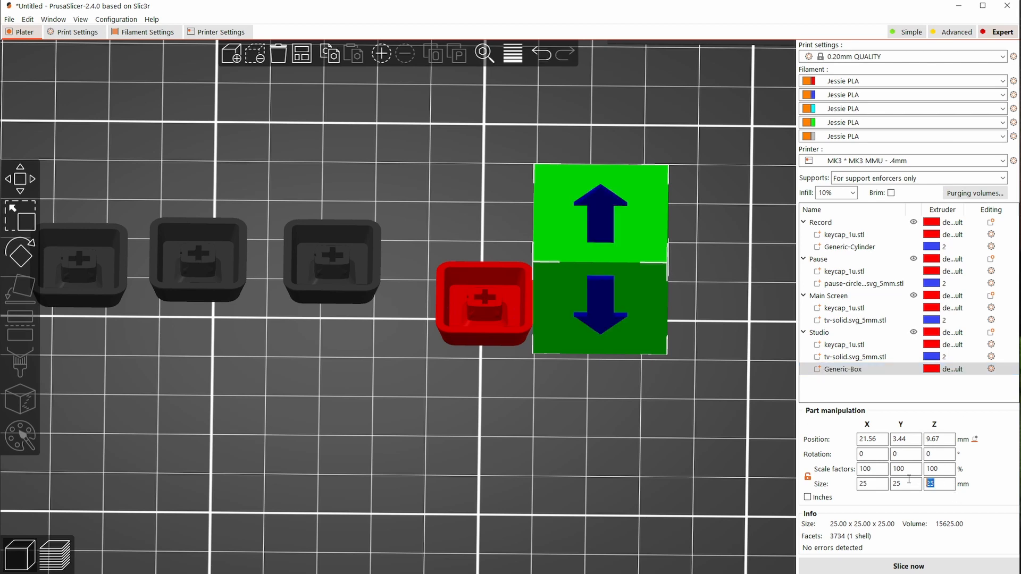
type("0.4")
key("Return")
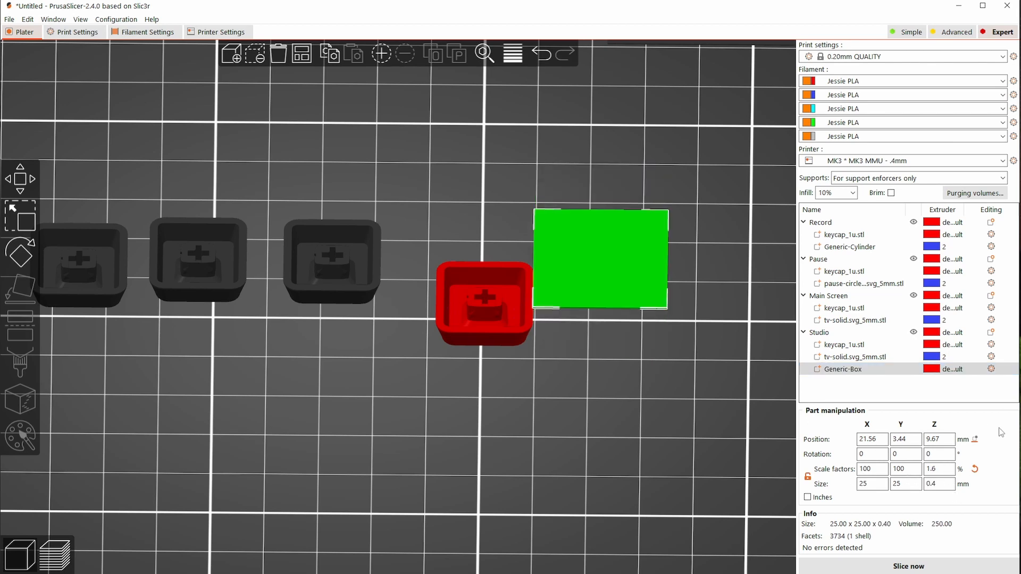
left_click(974, 439)
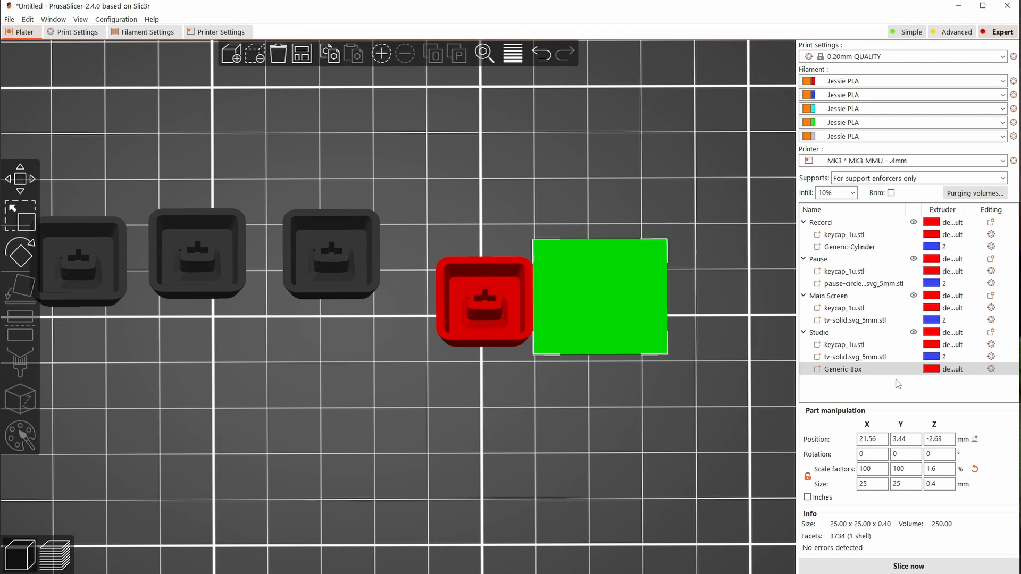
left_click(952, 369)
left_click(959, 369)
left_click(945, 400)
Step: Narrow the box to about 1.8 mm in X and move it across the middle of the Studio keycap, at about X 0.05, Y 0.97 mm
left_click_drag(463, 524, 457, 464)
middle_click_drag(457, 464, 337, 447)
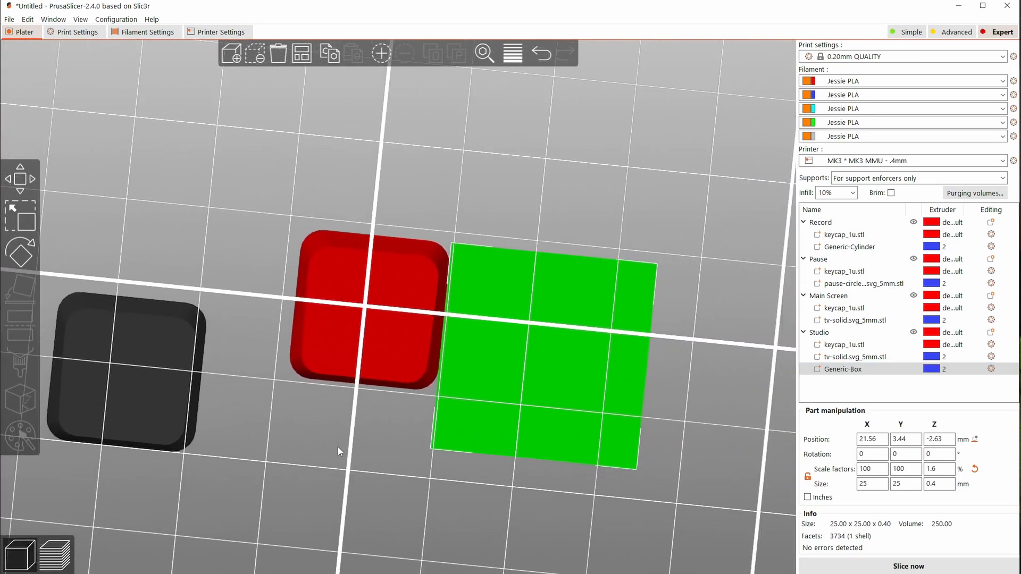
key("s")
left_click_drag(682, 370, 549, 363)
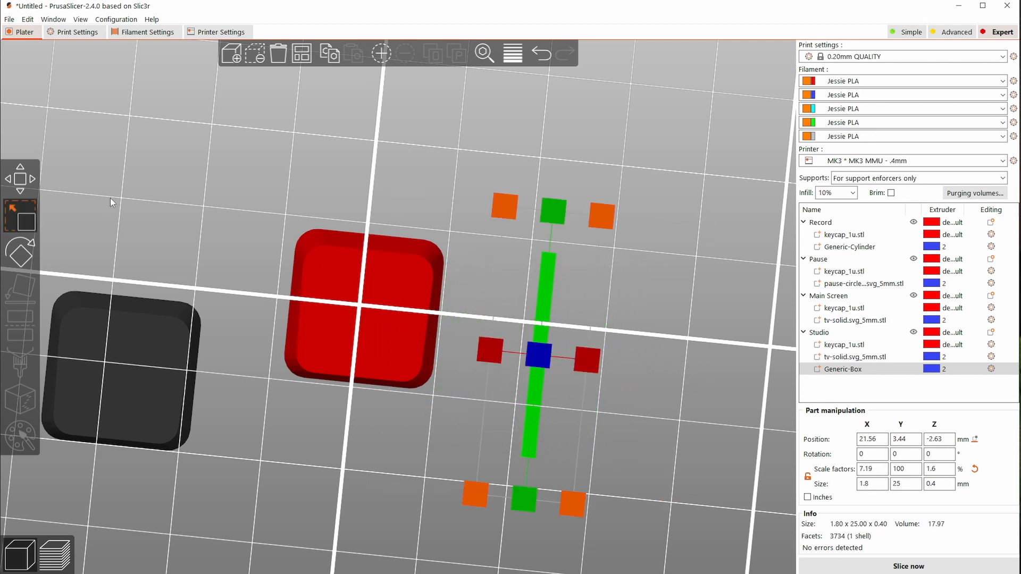
left_click(23, 177)
left_click_drag(526, 433, 353, 400)
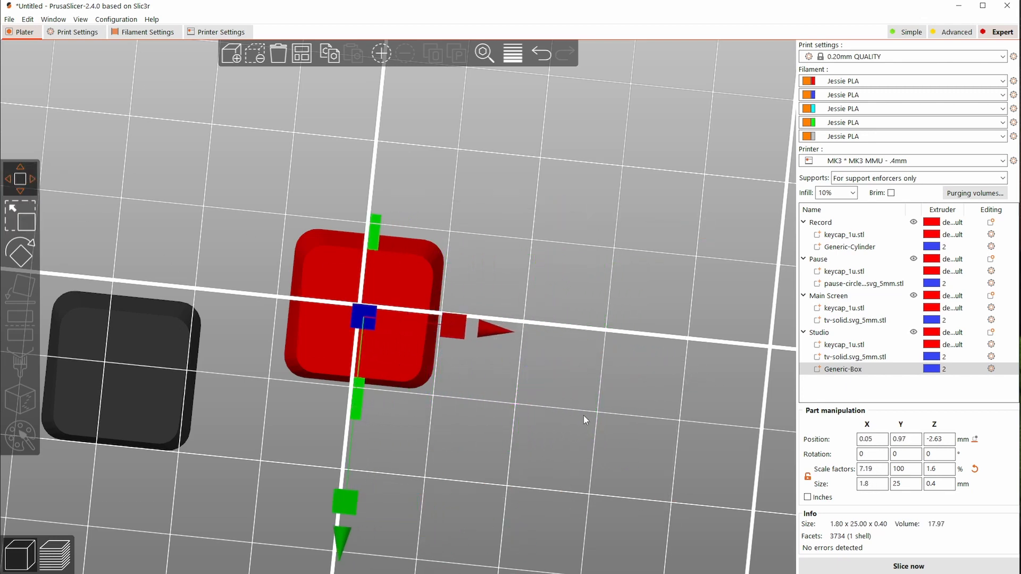
Step: Shorten the box strip along Y so that it fits within the Studio keycap's face
mouse_move(515, 400)
left_mouse_down()
mouse_move(516, 417)
mouse_move(512, 395)
left_mouse_up()
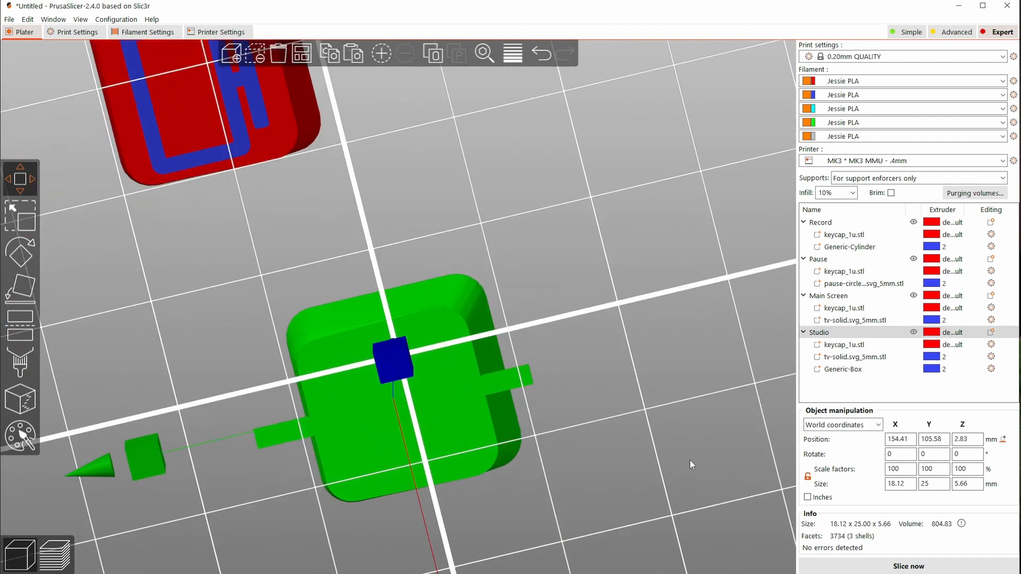
left_click_drag(690, 460, 688, 461)
left_click(19, 215)
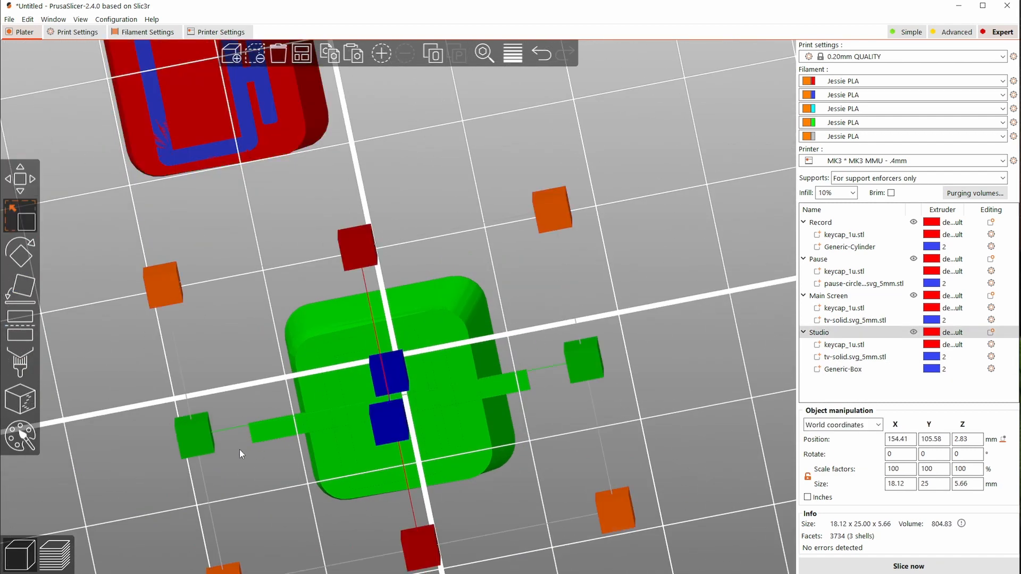
left_click_drag(198, 429, 318, 441)
left_click(846, 369)
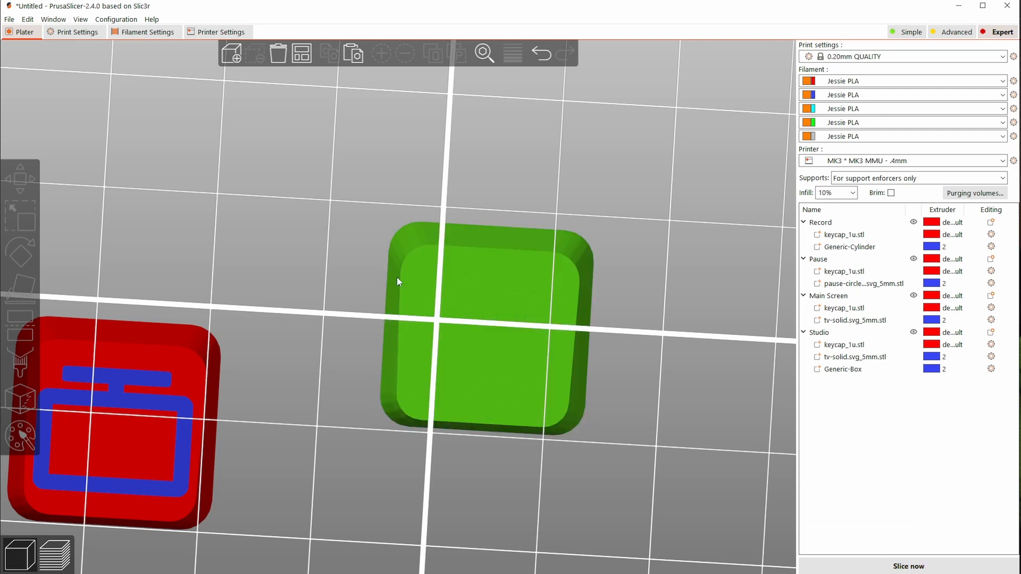
Step: Set the Studio keycap's box strip to X position 0 mm and slice the plate
left_click(854, 372)
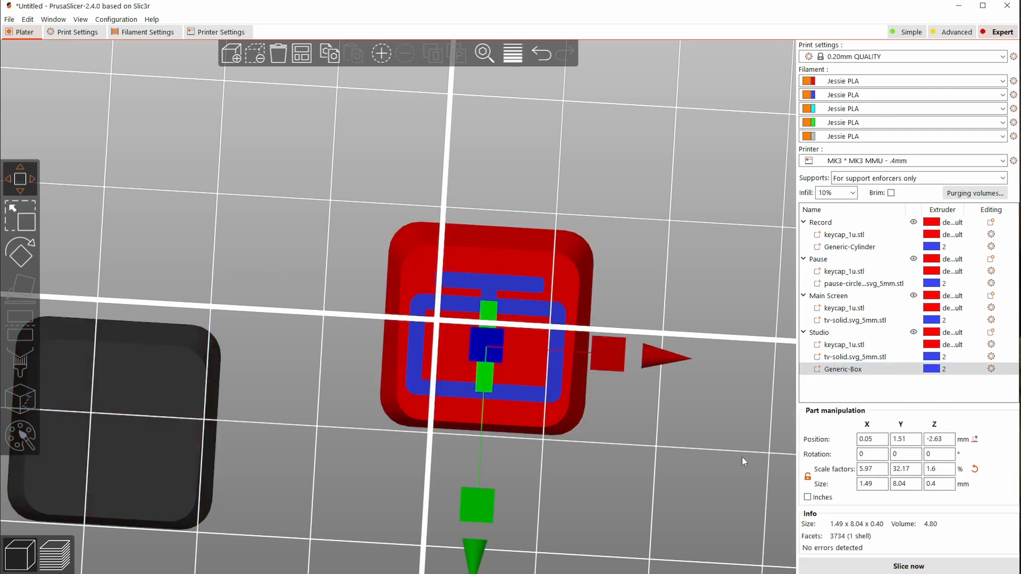
left_click(870, 438)
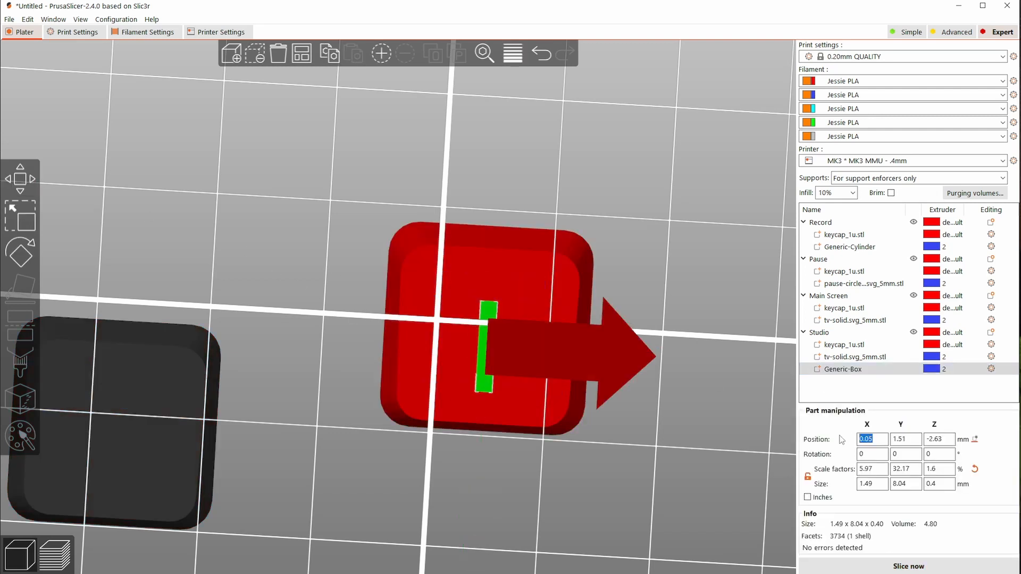
type("0")
key("Return")
left_click(908, 566)
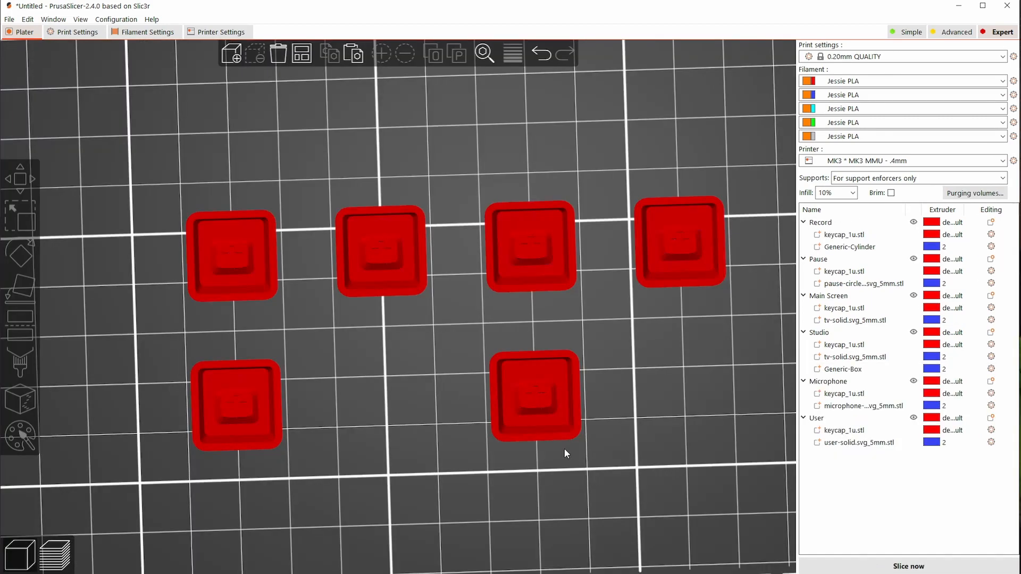
Step: Slice the six keycaps and examine the inlay colours on the lowest layers of the preview
left_click(809, 567)
left_click_drag(780, 46, 781, 558)
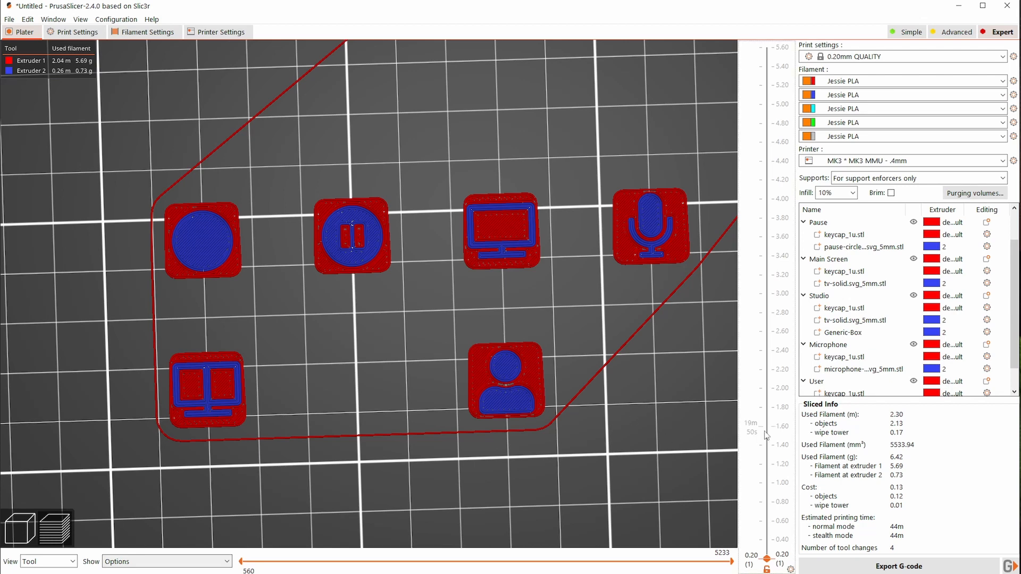
scroll(765, 435, "up", 1)
scroll(765, 435, "up", 1)
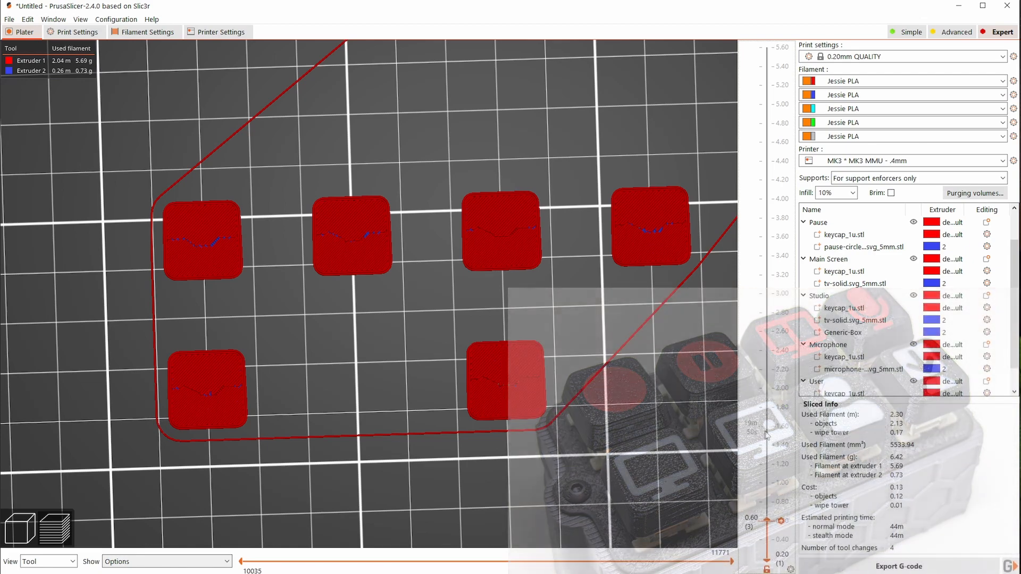
scroll(742, 433, "down", 2)
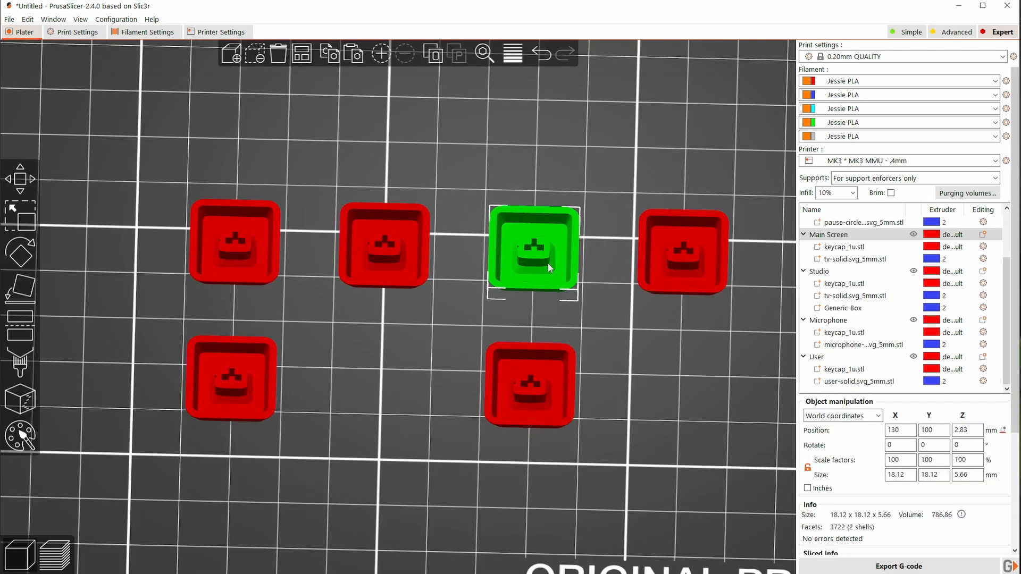
Step: Duplicate the Main Screen keycap, place the copy at about X 98.46, Y 71.11 mm, and rename it Inset
key("shift")
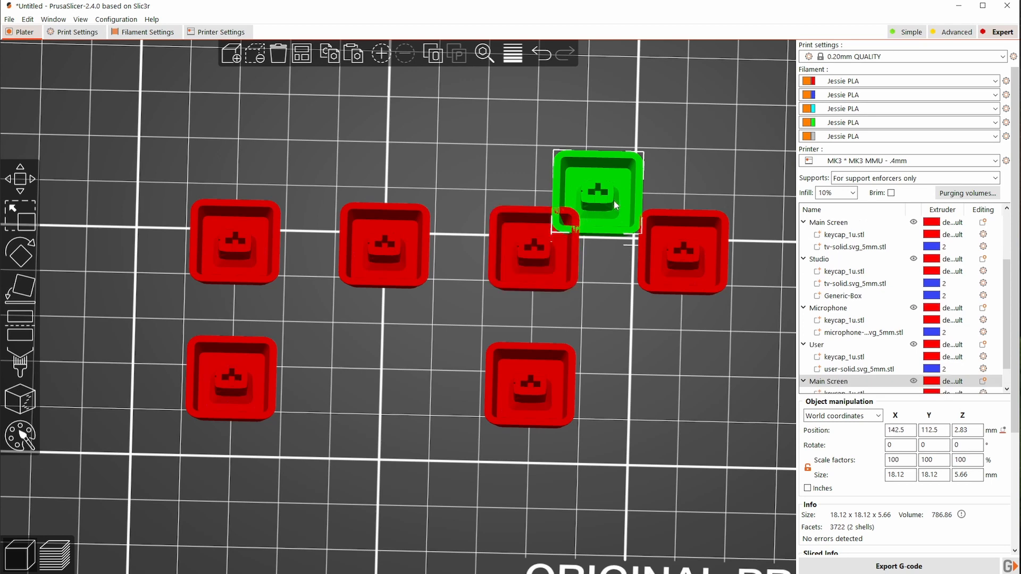
left_click_drag(613, 200, 391, 384)
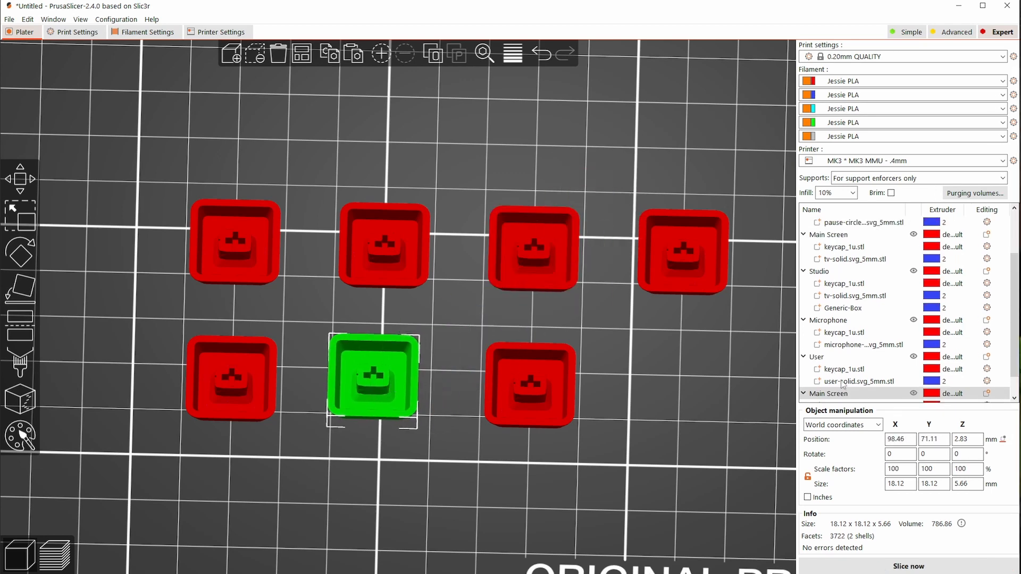
double_click(832, 393)
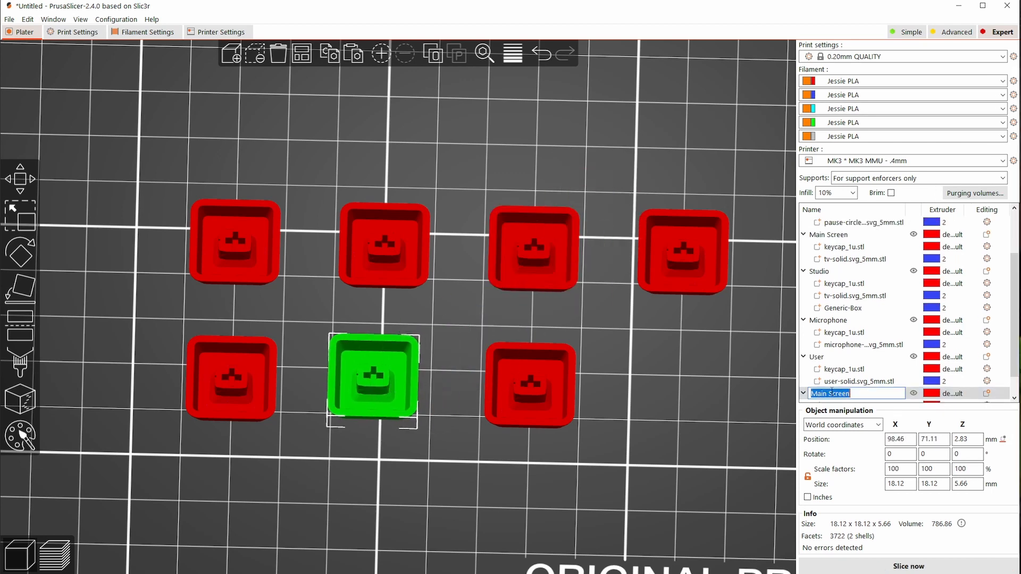
type("Inset")
key("Return")
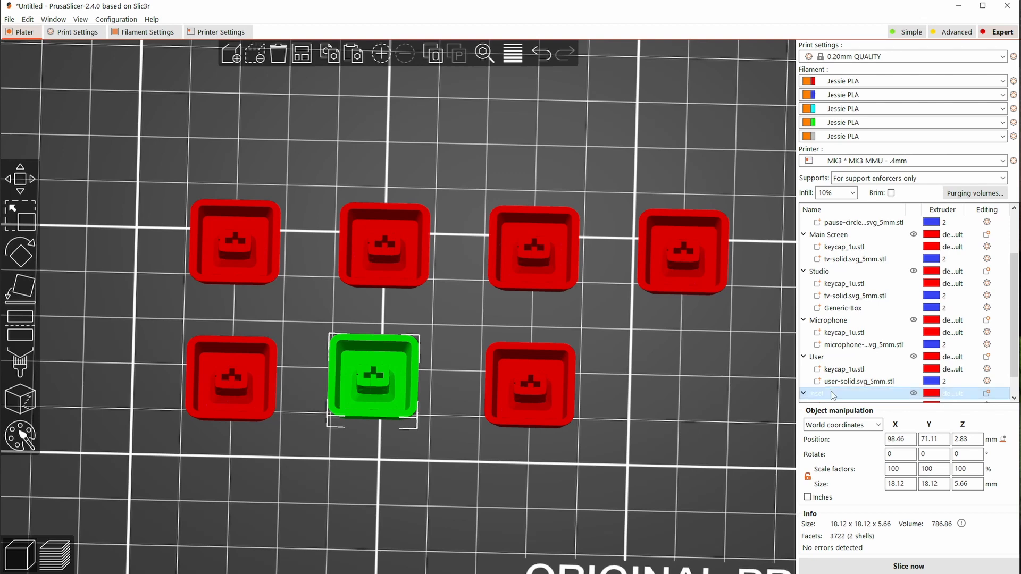
Step: Copy the user-solid icon part from the User keycap into the Inset keycap
left_click(855, 358)
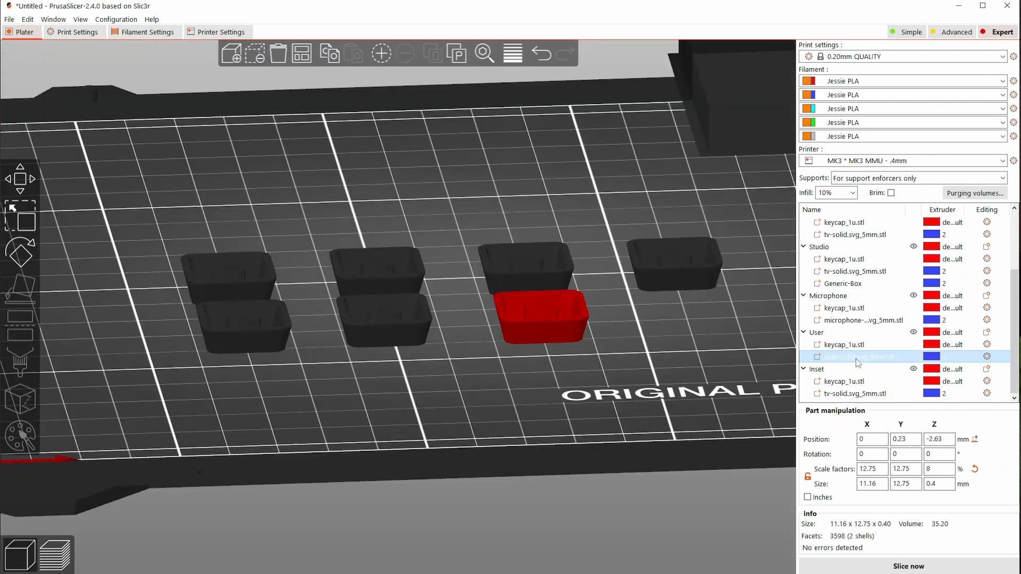
key("ctrl+c")
left_click(818, 372)
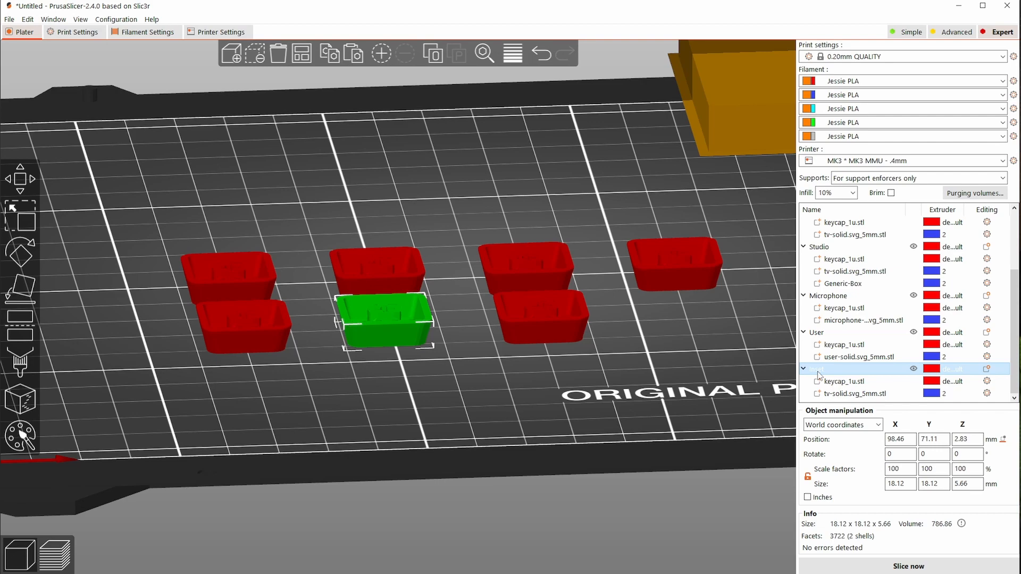
key("ctrl+v")
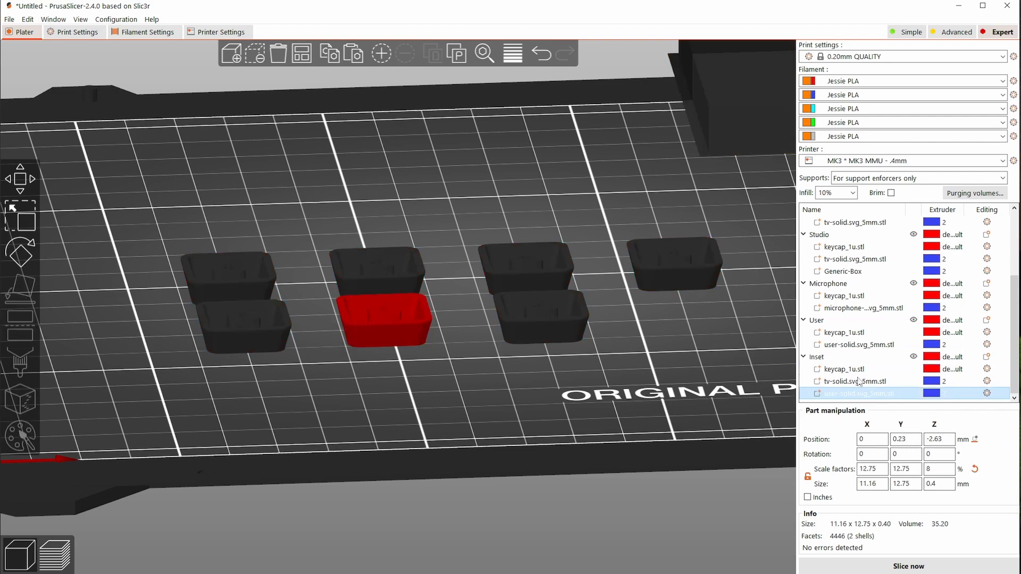
Step: Slice the plate and check how the tv and user icons overlap on the Inset keycap's first layer
left_click(817, 360)
left_click_drag(682, 391, 680, 355)
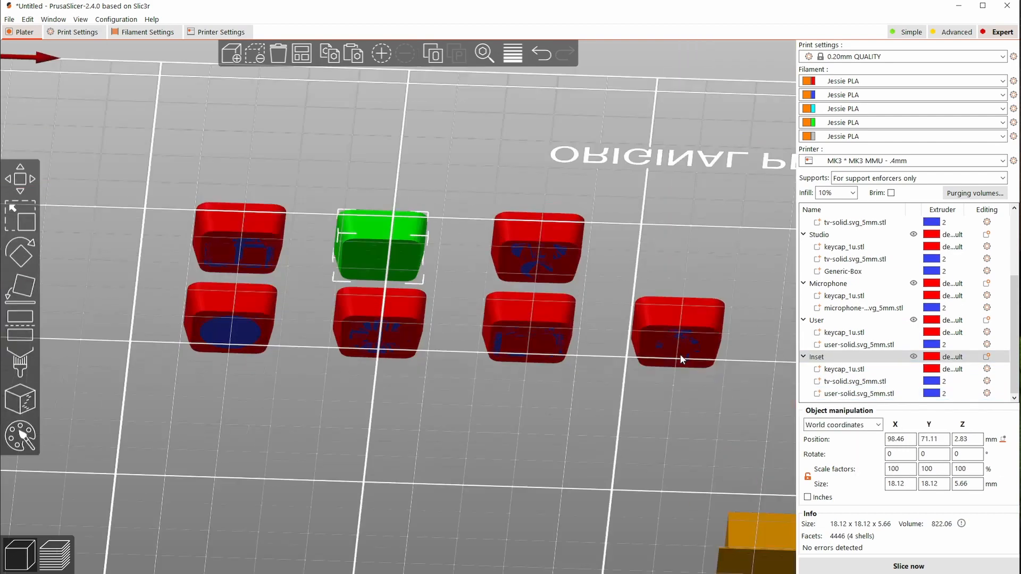
left_click(898, 566)
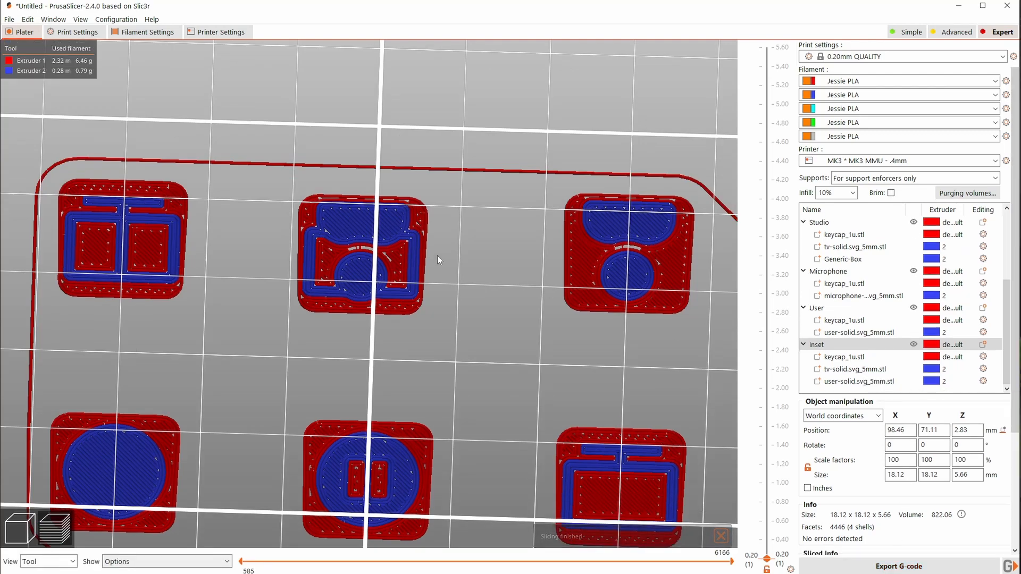
left_click(7, 532)
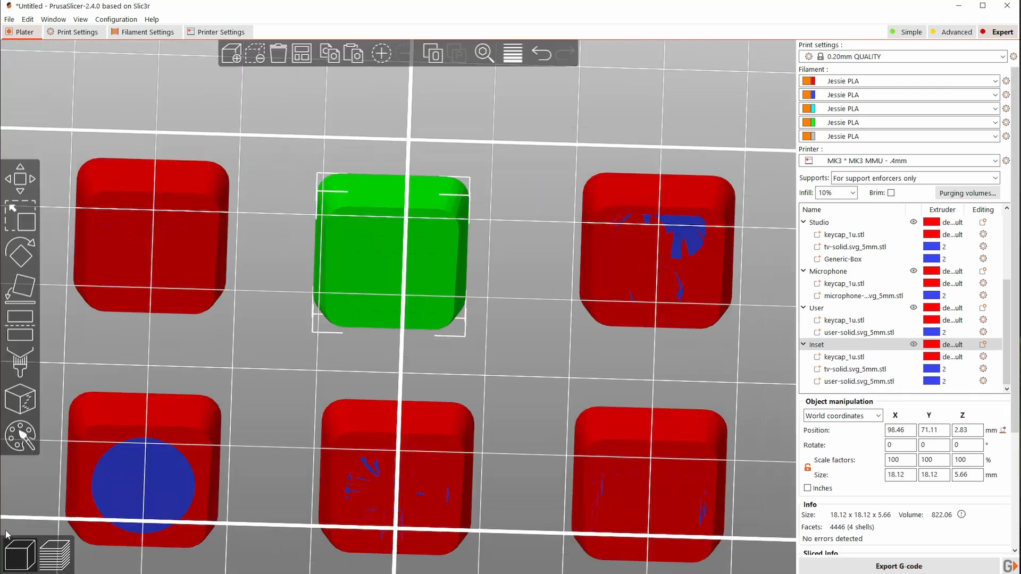
Step: Shrink the Inset keycap's user icon to about 3.19 × 3.64 mm, 0.4 mm high, and place it at about X -3.97, Y 0.2 mm
left_click(864, 382)
key("s")
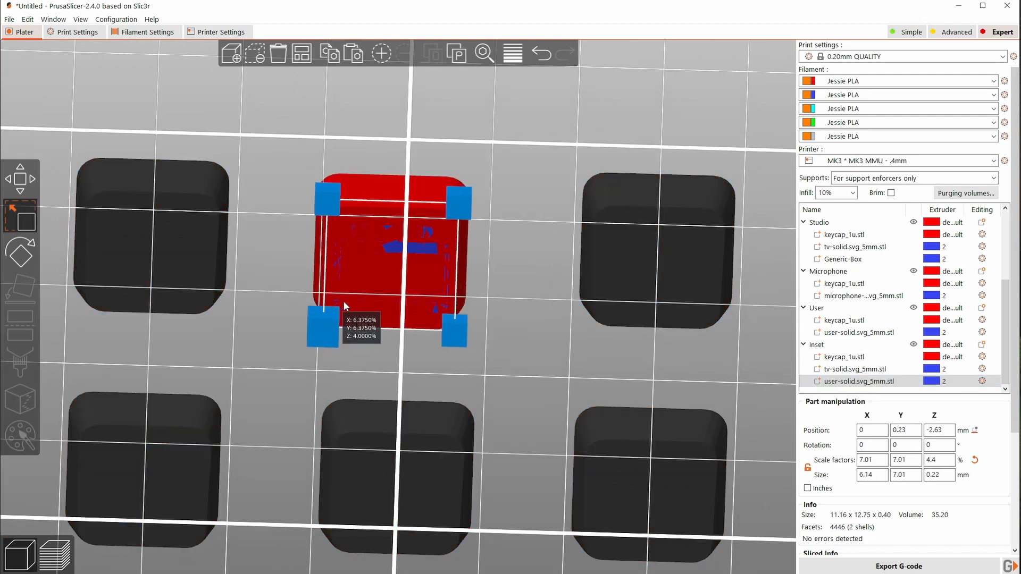
left_click_drag(344, 302, 365, 277)
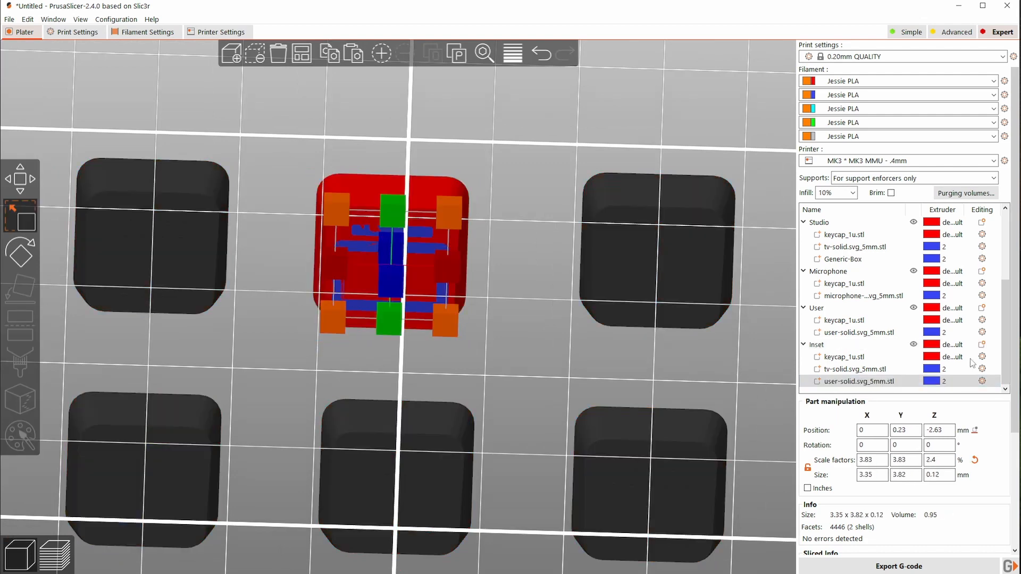
scroll(538, 295, "up", 5)
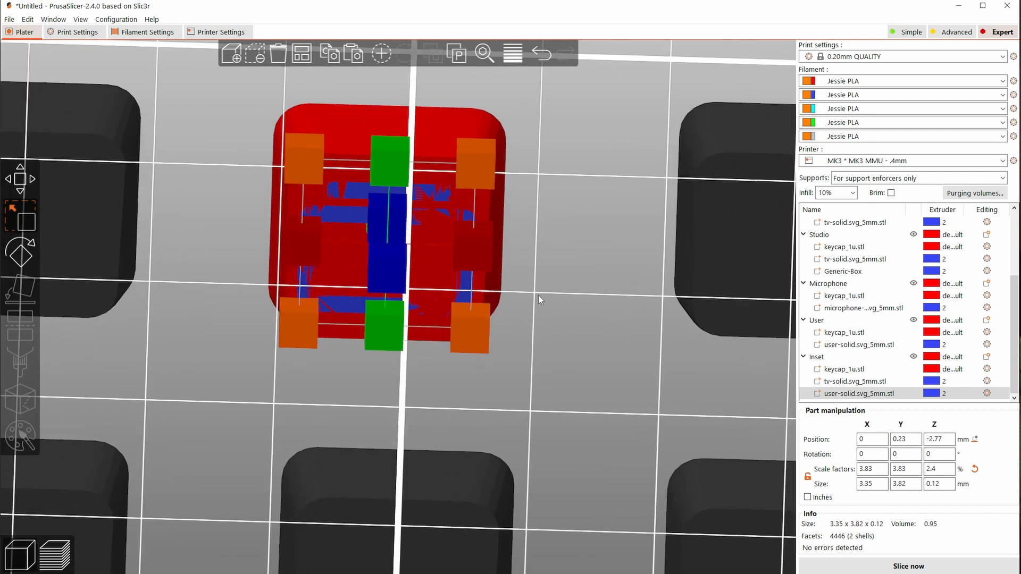
left_click(19, 180)
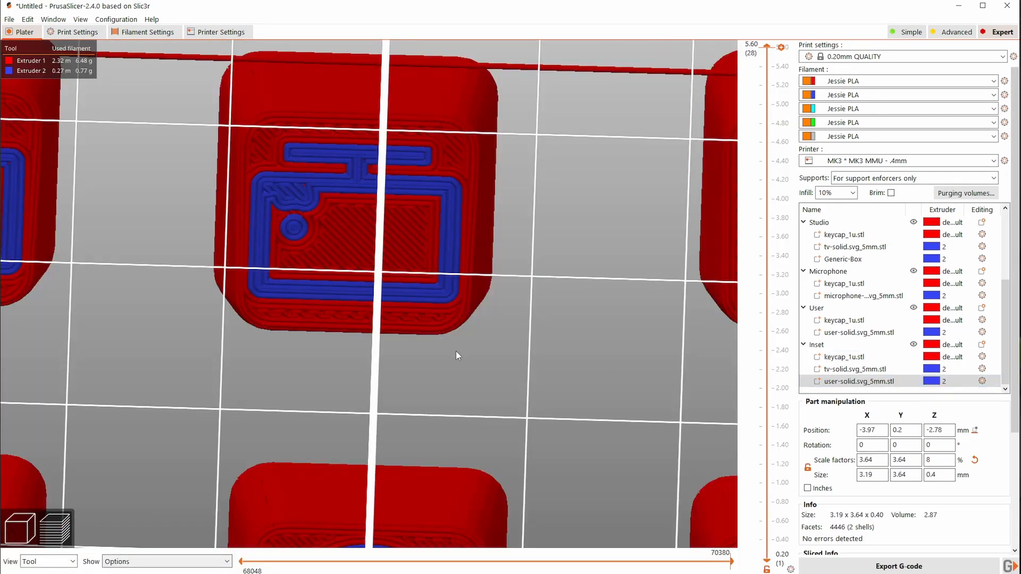
Step: Examine the sliced preview of the Inset keycap and its neighbouring keycaps from below
scroll(455, 351, "down", 8)
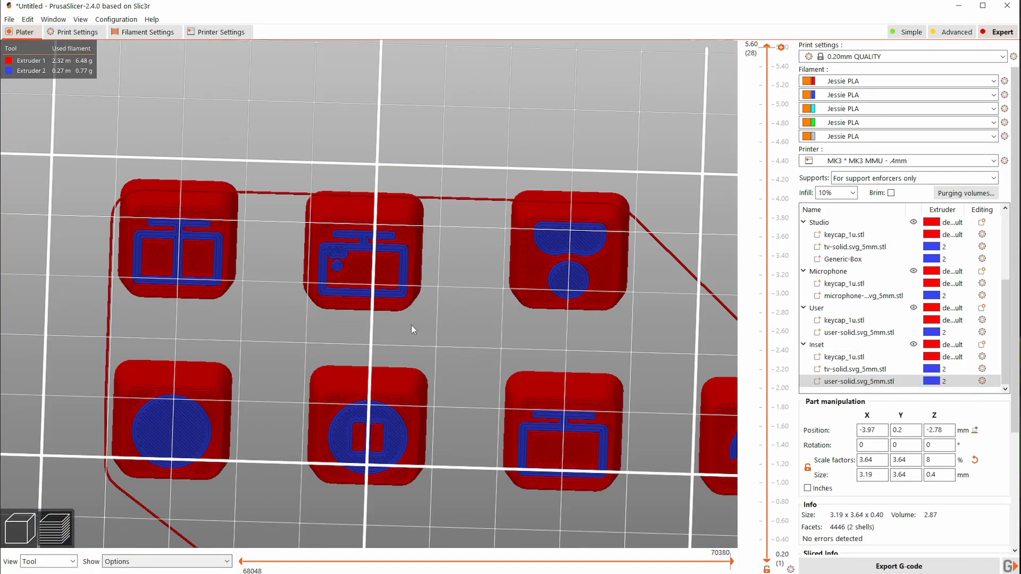
left_click_drag(481, 230, 484, 231)
scroll(435, 302, "up", 5)
scroll(434, 302, "down", 4)
scroll(435, 303, "down", 2)
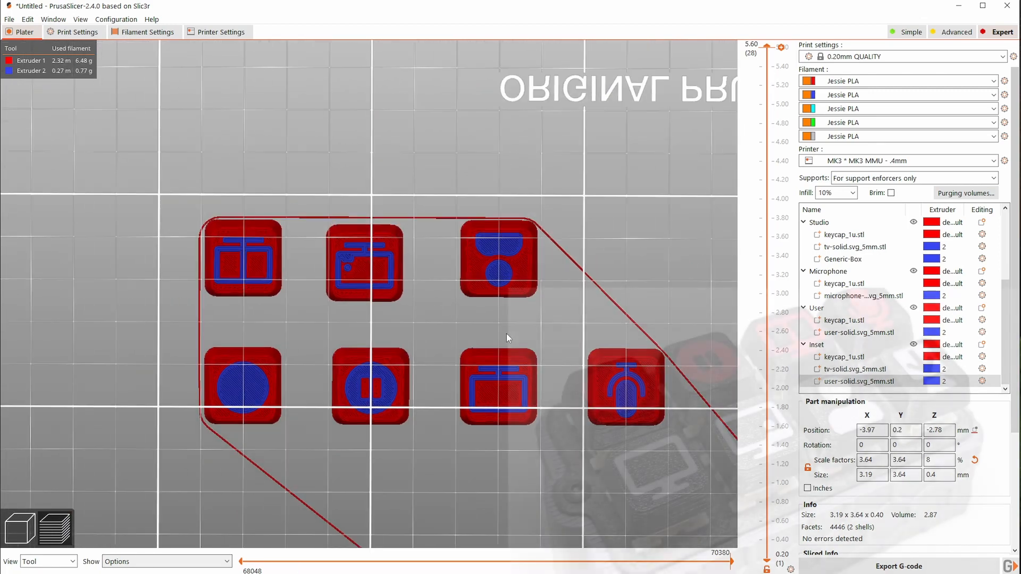
middle_click_drag(506, 333, 352, 198)
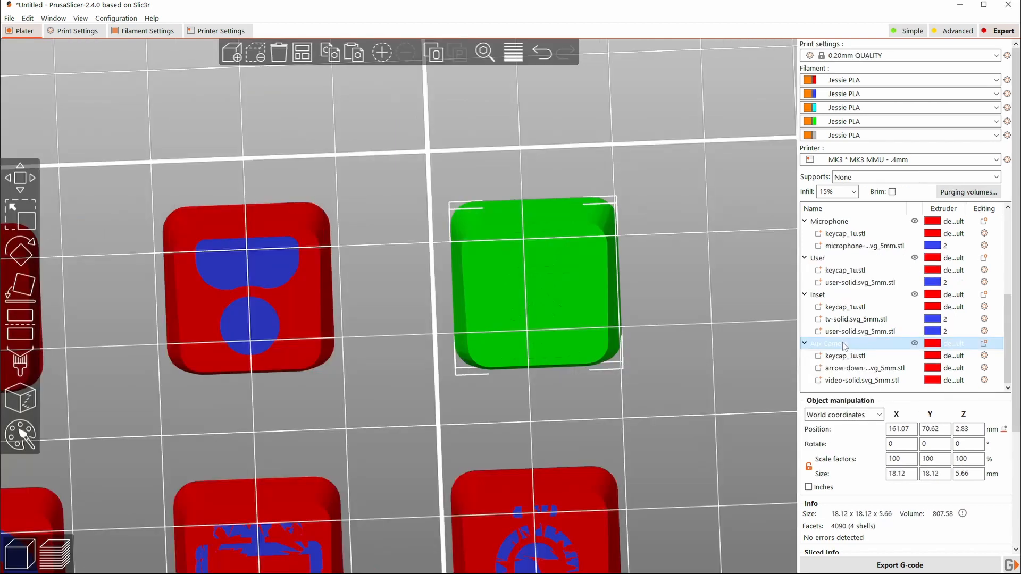
Step: Inspect the keycap, arrow-down and video-solid parts of the Aux Camera object one by one
left_click(843, 355)
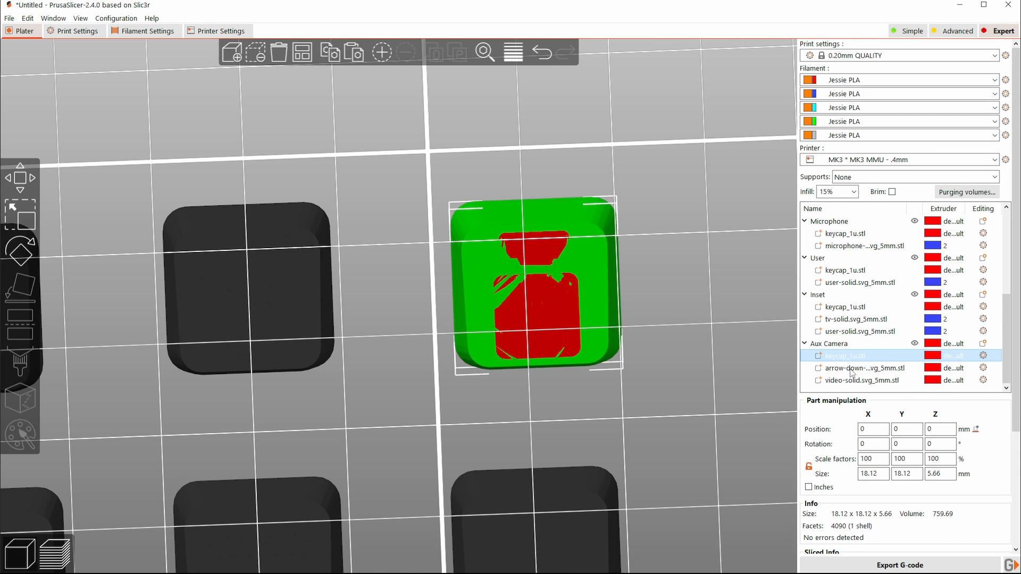
left_click(852, 369)
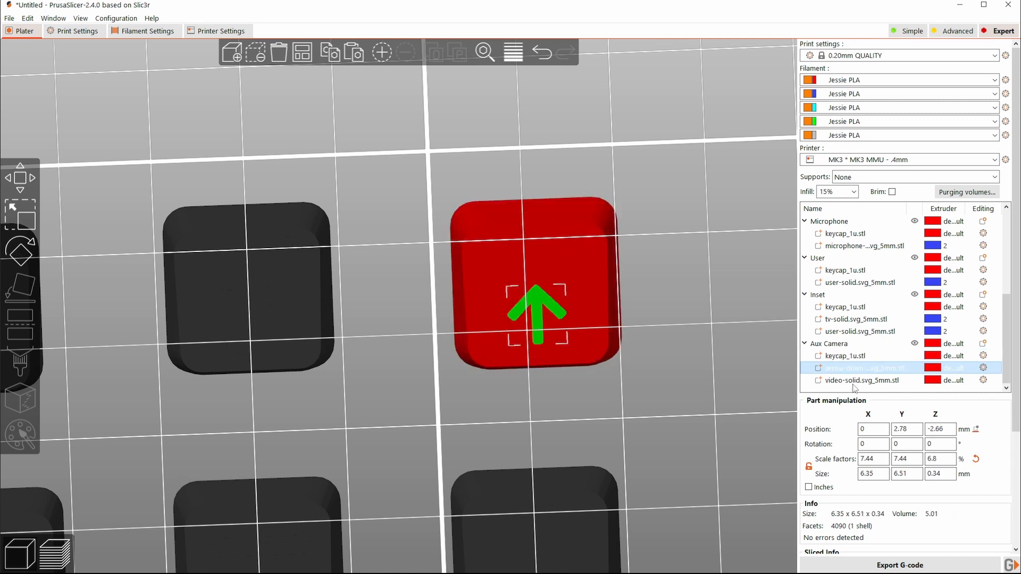
left_click(856, 381)
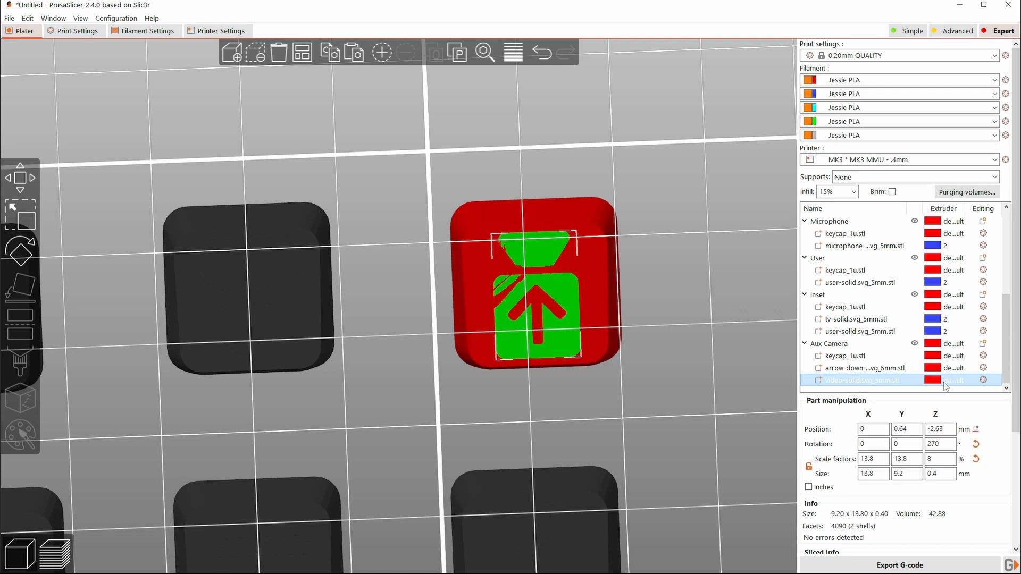
left_click(792, 353)
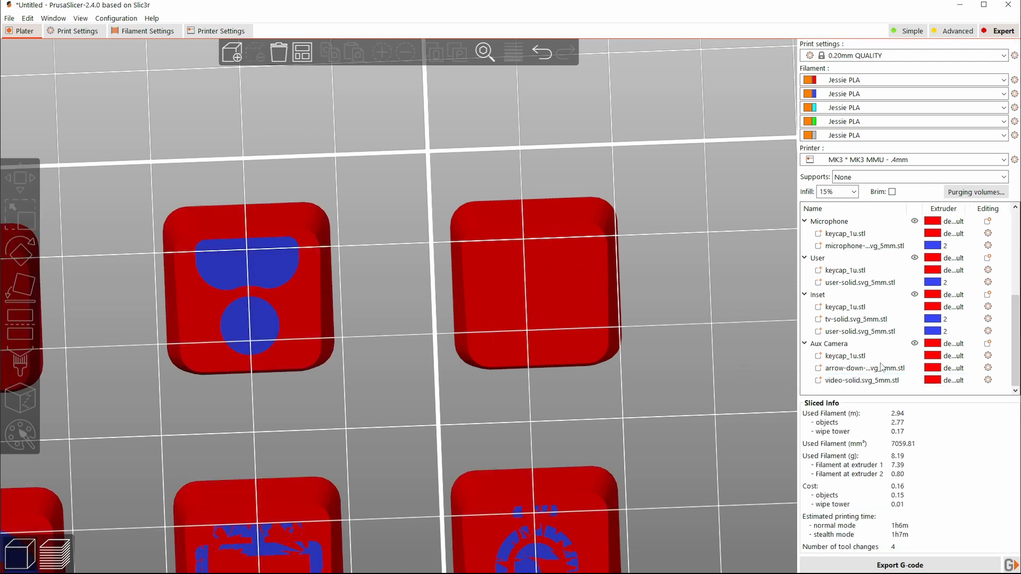
Step: Assign extruder 2 to the Aux Camera keycap's video-solid part and slice the plate to check its preview
left_click(955, 379)
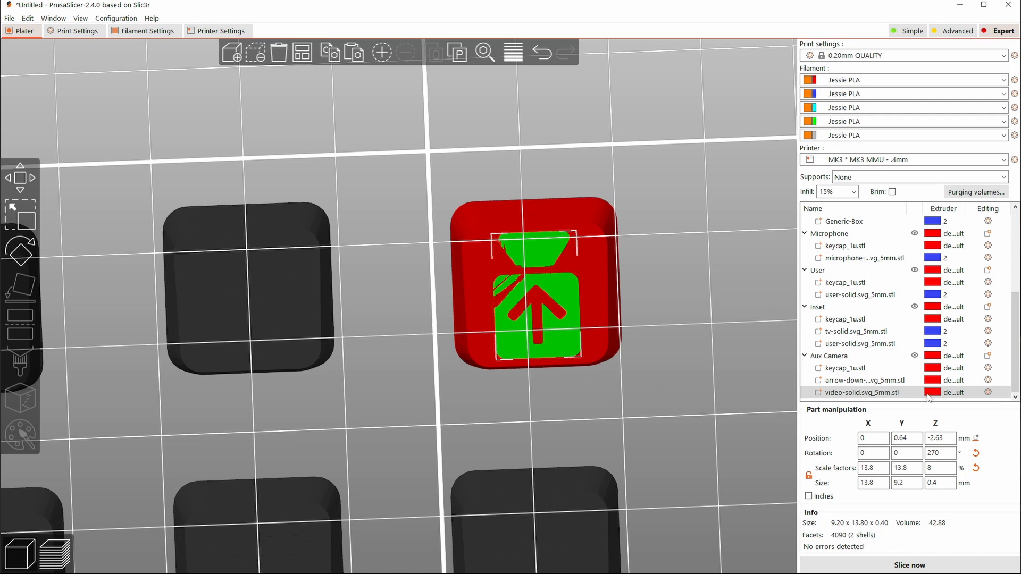
left_click(959, 393)
left_click(960, 394)
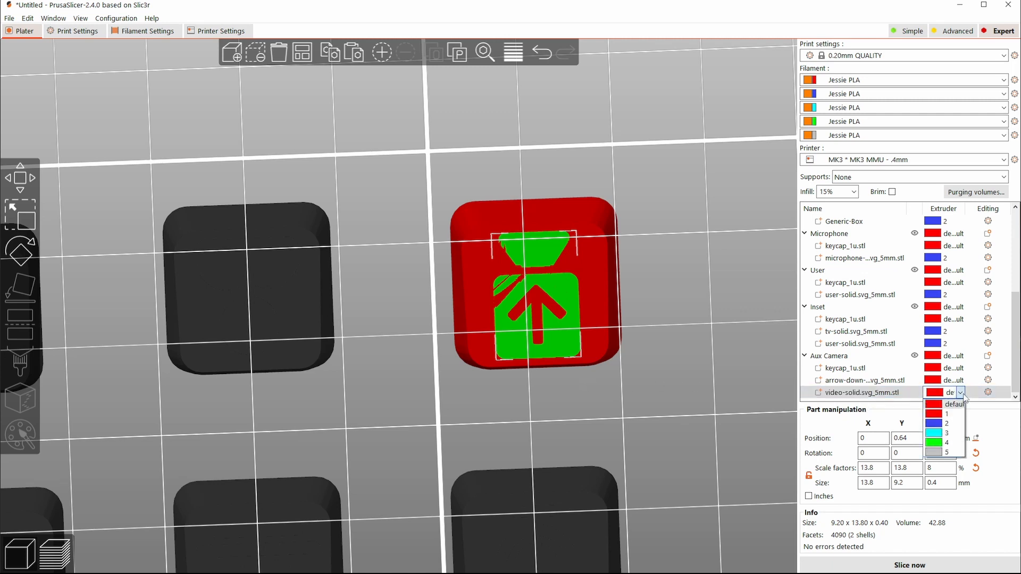
left_click(951, 423)
left_click(652, 355)
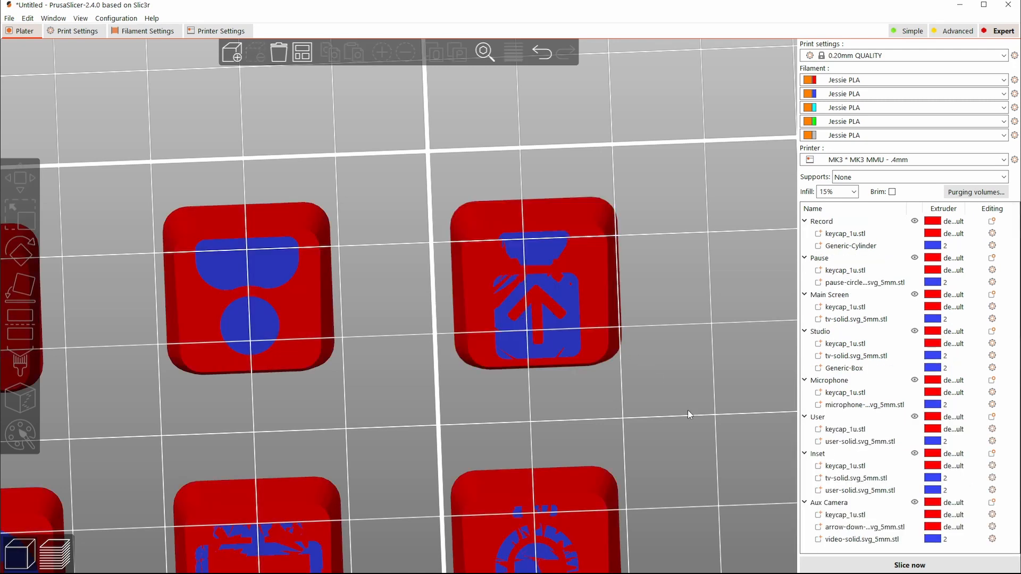
left_click(862, 561)
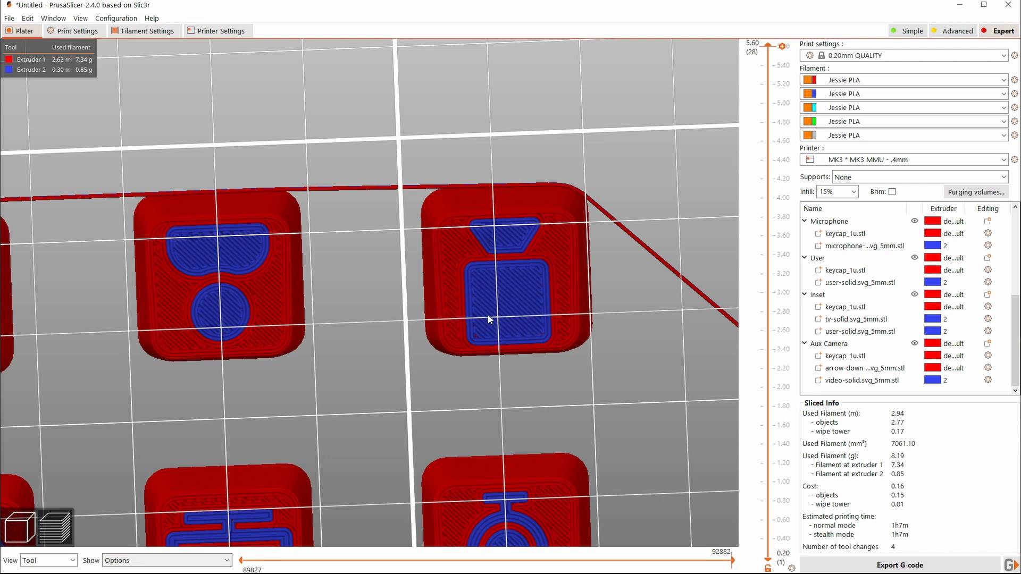
key("Tab")
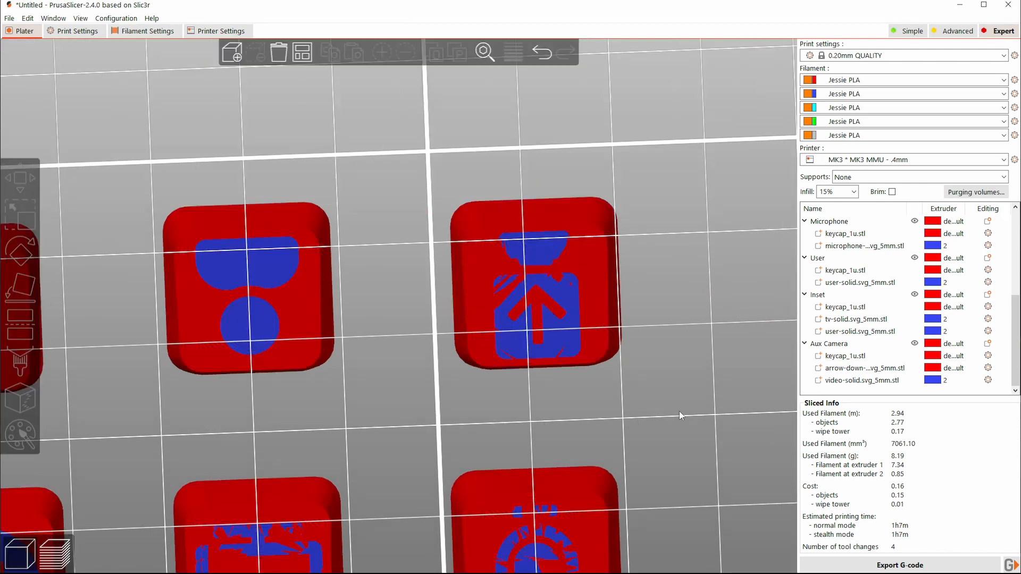
Step: Reorder the Aux Camera keycap's parts so that video-solid comes before the arrow-down part
left_click(885, 381)
left_click_drag(885, 382, 863, 375)
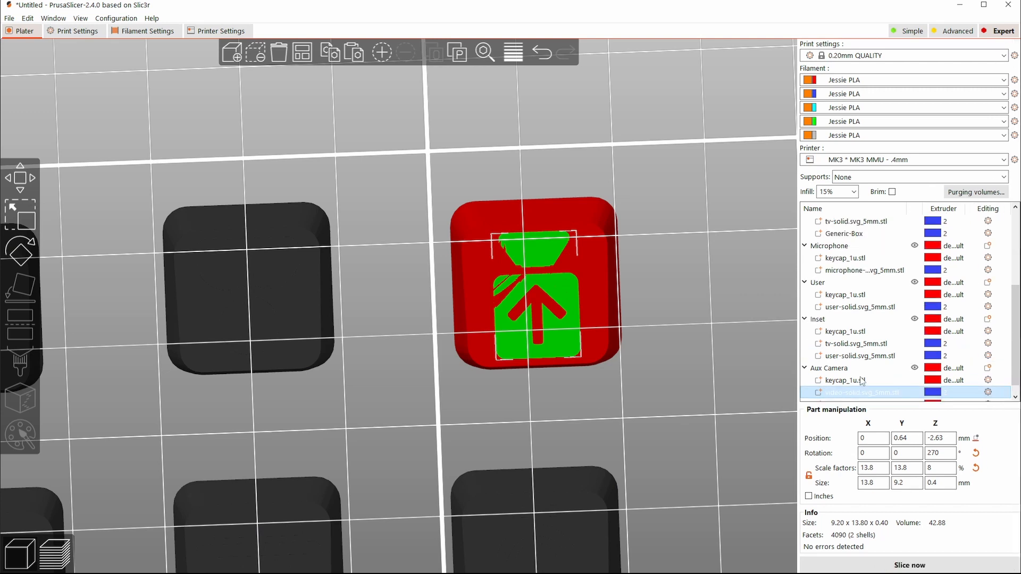
left_click(851, 388)
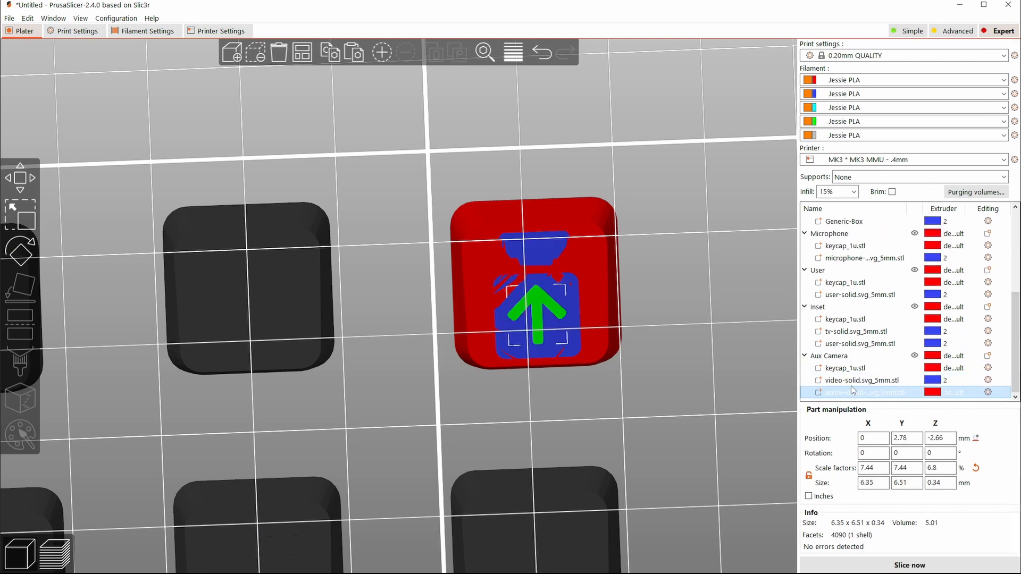
left_click(738, 444)
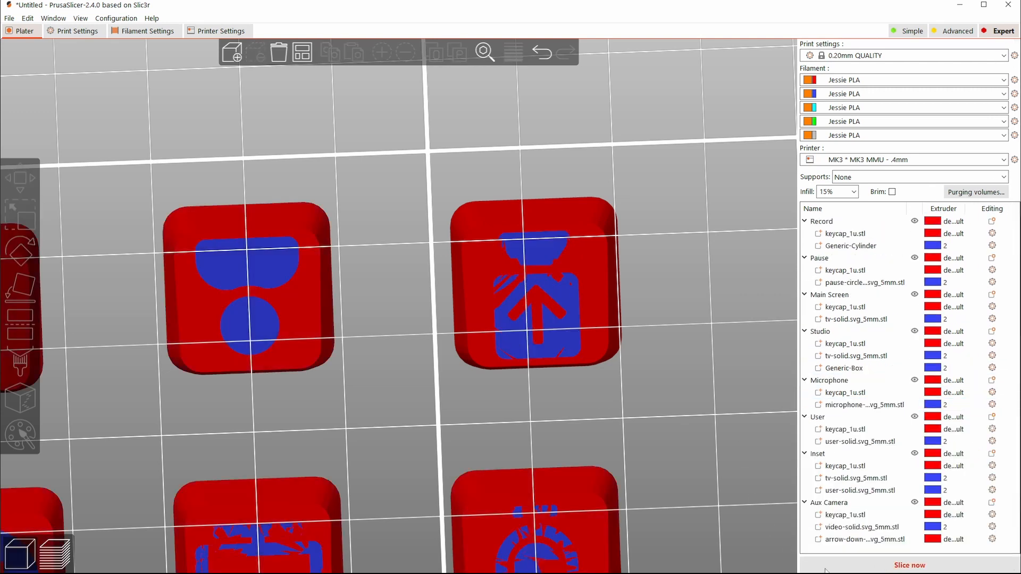
Step: Slice the plate and check the Aux Camera's arrow-down, video-solid and keycap parts against the preview
left_click(849, 567)
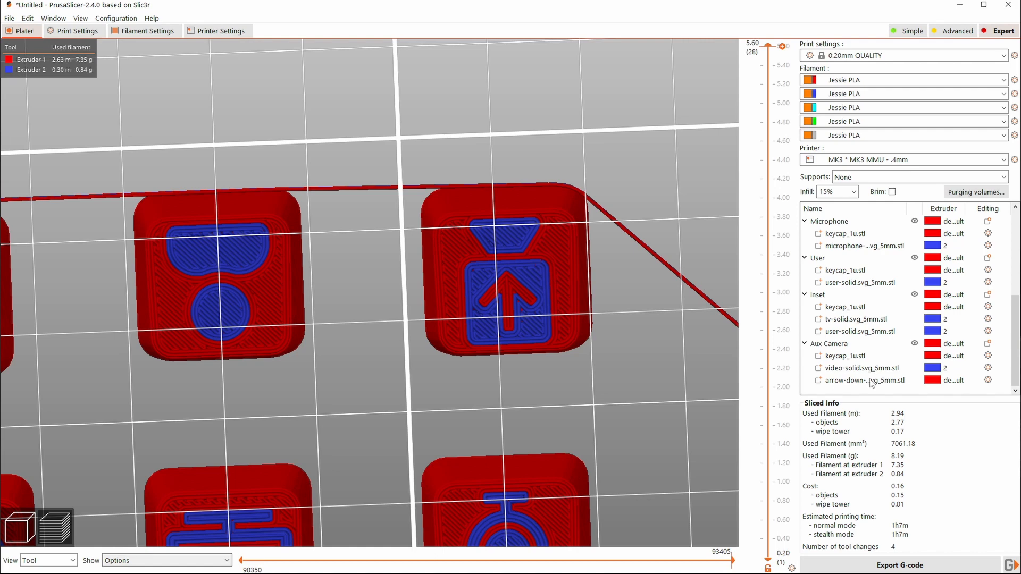
left_click(856, 381)
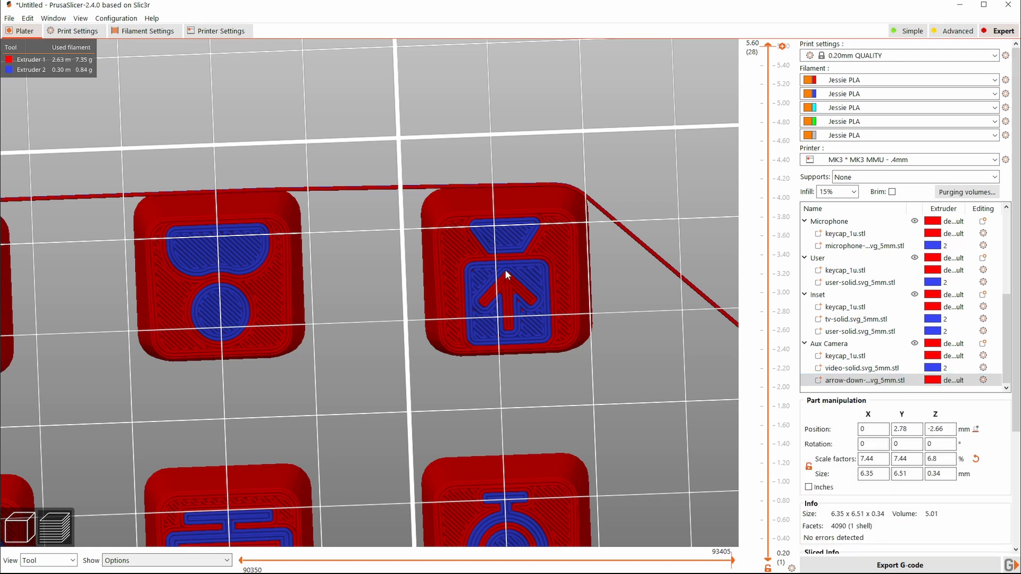
left_click(867, 370)
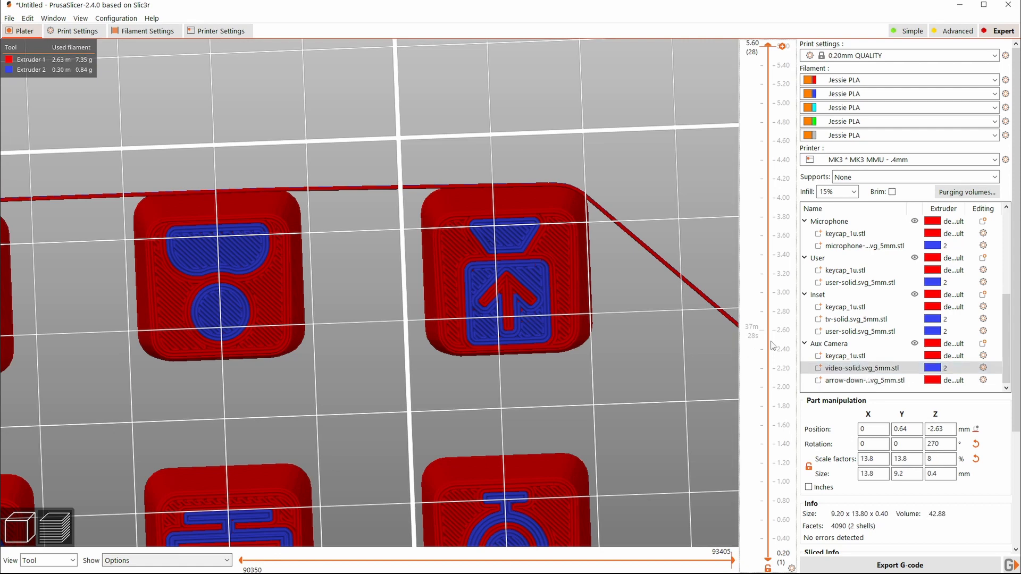
left_click(511, 250)
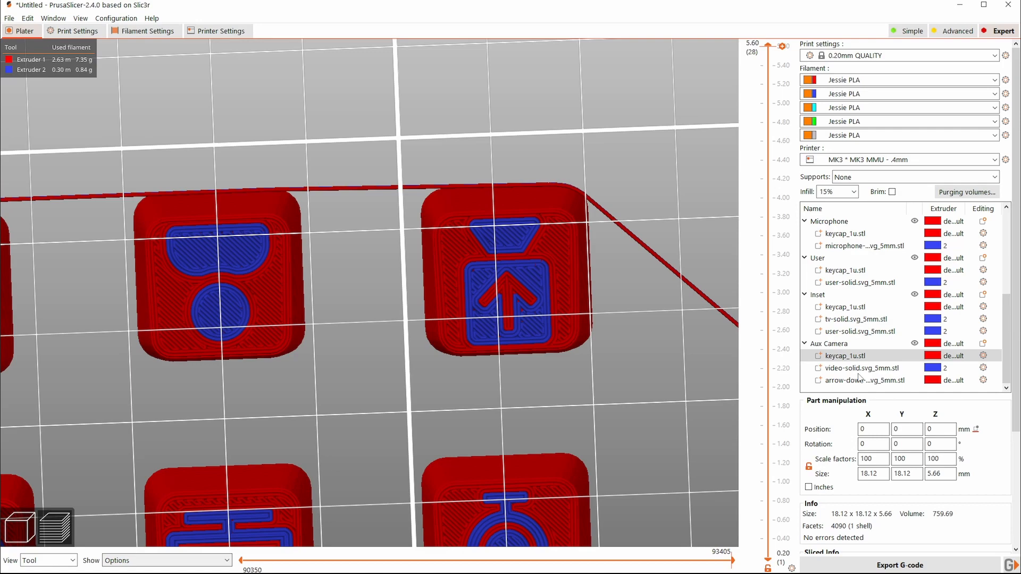
Step: Examine the icon inlays of all eight keycaps layer by layer from above, from the first layer up to the full height
scroll(438, 395, "down", 9)
middle_click_drag(347, 388, 530, 336)
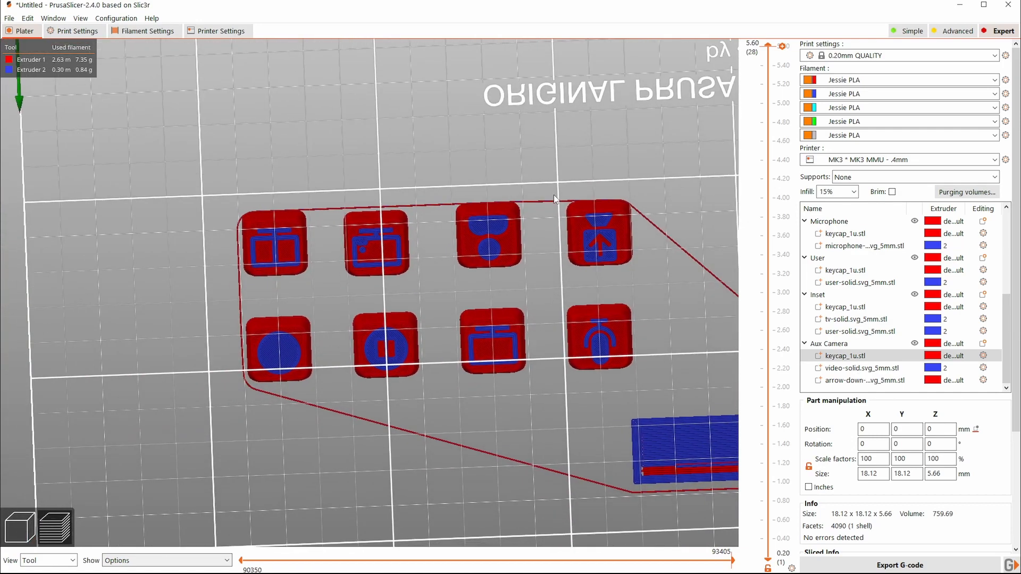
left_click_drag(558, 180, 557, 205)
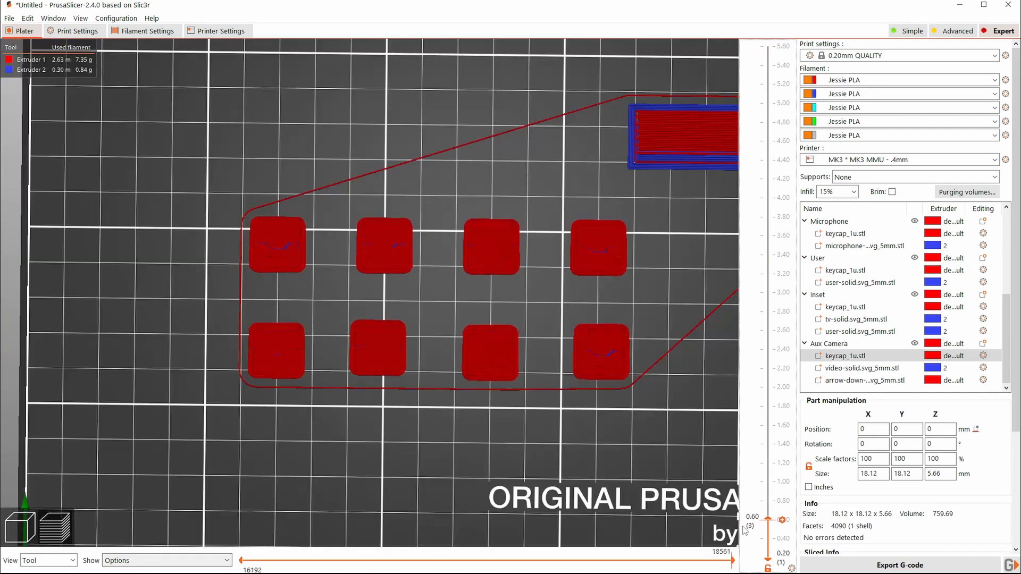
left_click_drag(767, 519, 767, 558)
scroll(646, 479, "up", 4)
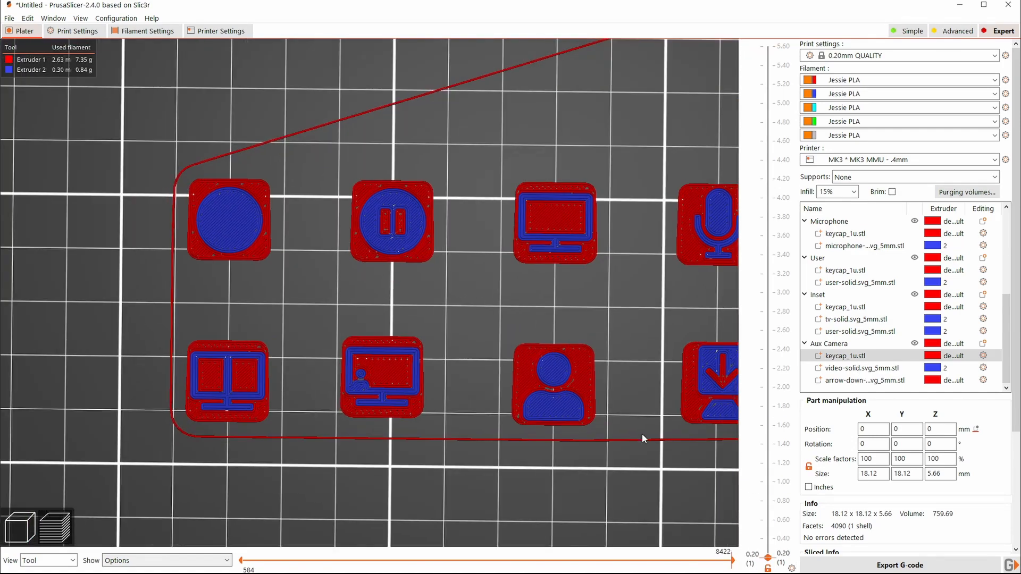
middle_click_drag(621, 429, 546, 438)
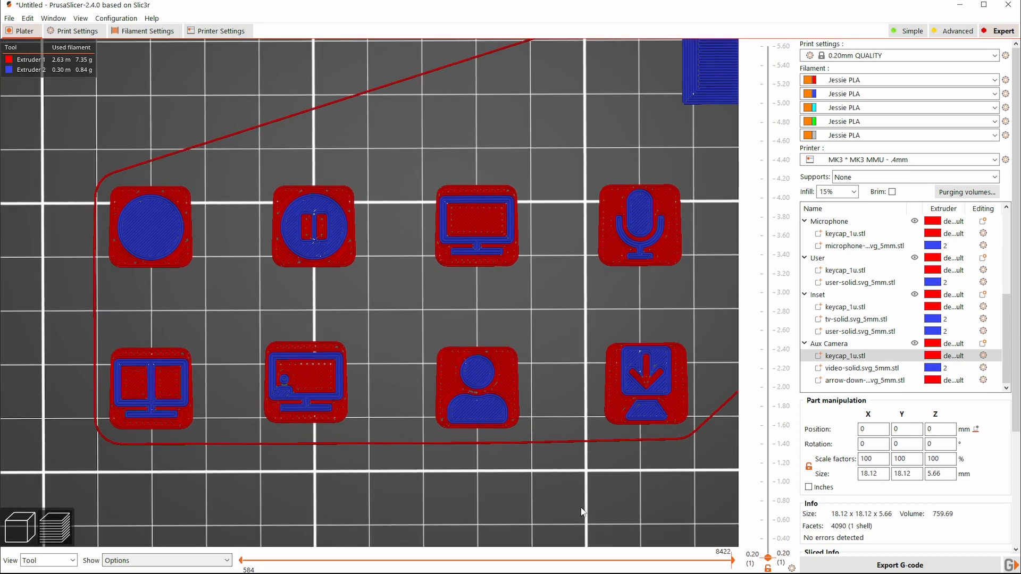
scroll(767, 528, "up", 1)
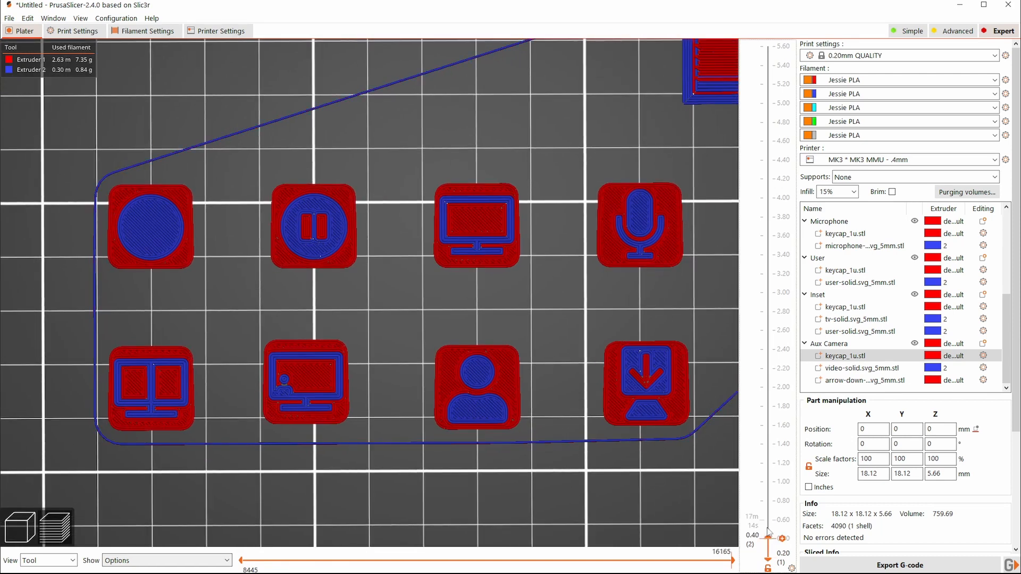
scroll(768, 531, "up", 1)
scroll(767, 530, "up", 20)
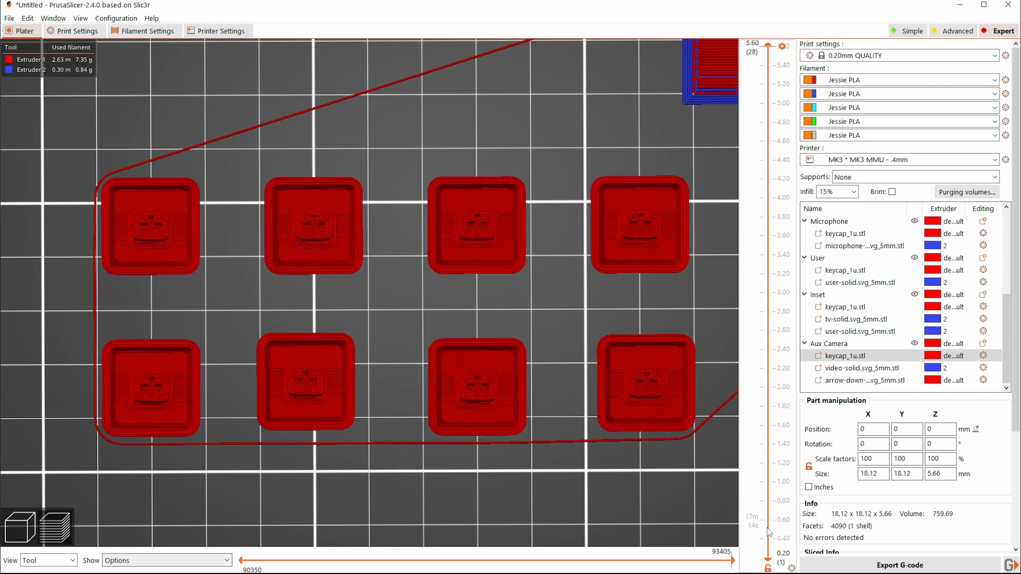
scroll(702, 434, "down", 4)
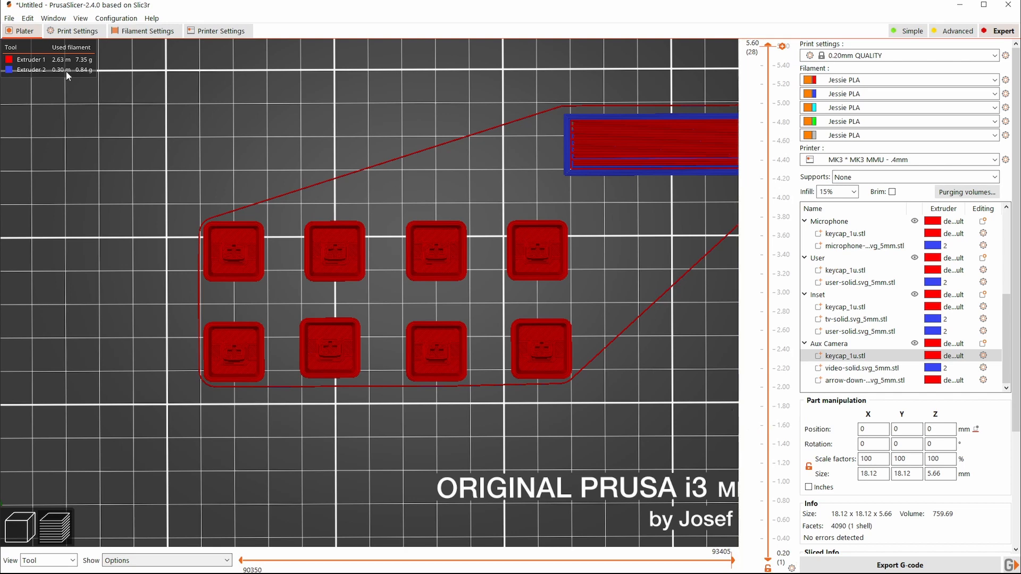
Step: Check the filament use and number of tool changes in the sliced info against the preview's first three layers
scroll(1005, 346, "down", 3)
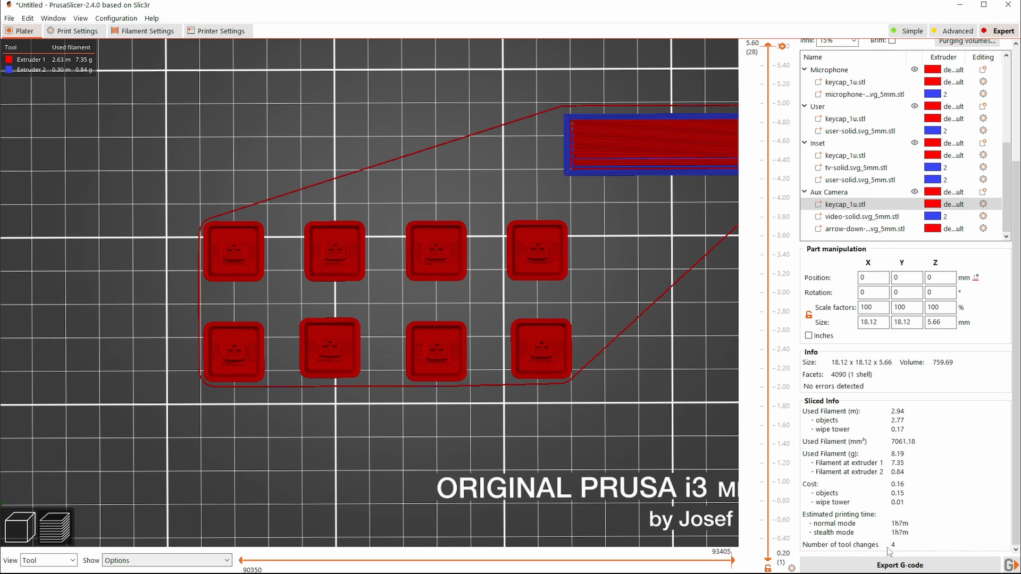
left_click(769, 567)
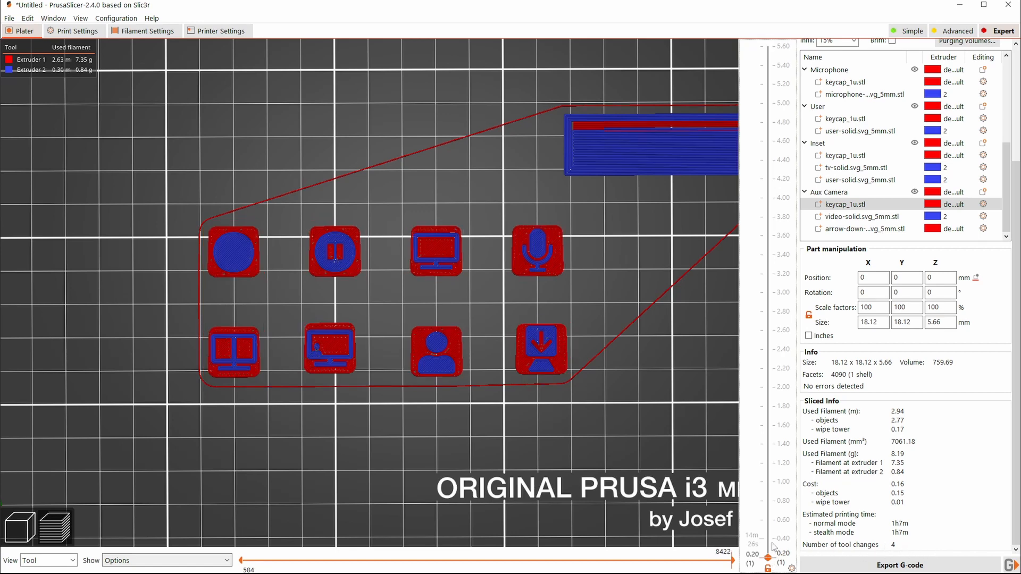
scroll(774, 547, "up", 2)
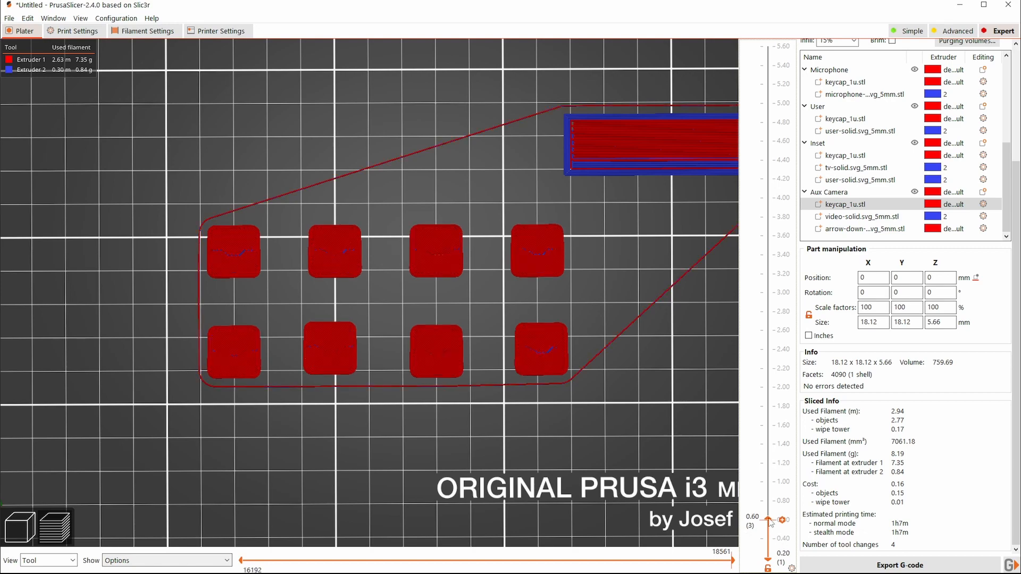
Step: Trace the first layer's toolpath through the red keycap bases, the tool change and the start of the blue inlays
left_click_drag(768, 519, 577, 559)
scroll(615, 473, "up", 5)
scroll(615, 475, "down", 1)
mouse_move(592, 558)
left_mouse_down()
mouse_move(757, 552)
mouse_move(384, 560)
left_mouse_up()
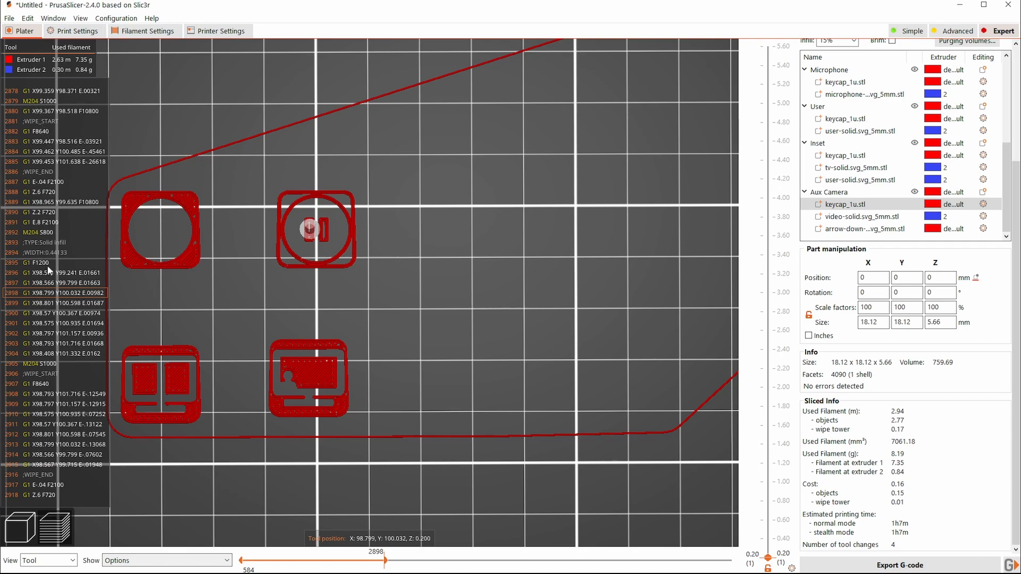
left_click_drag(385, 561, 408, 561)
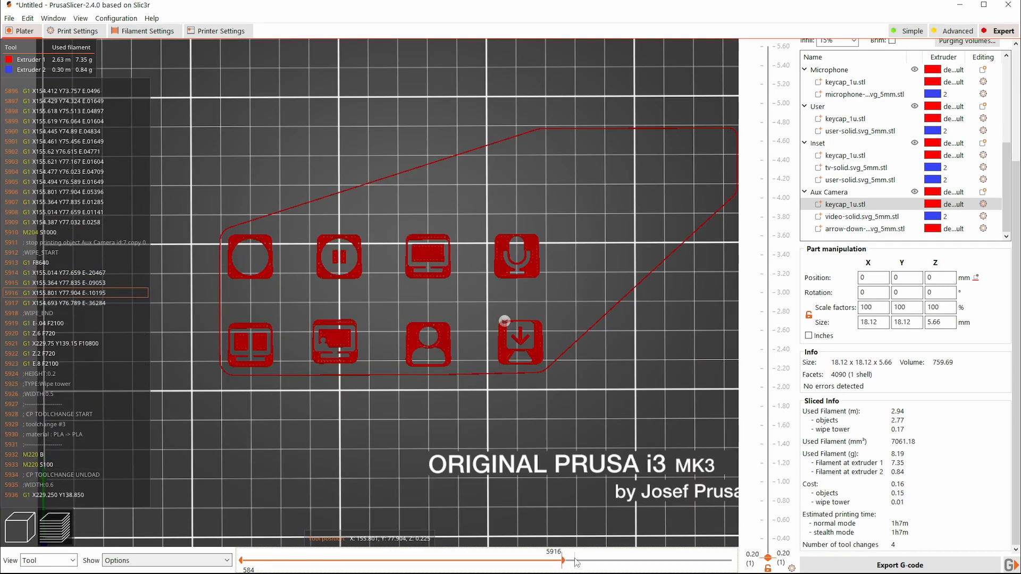
key("Right")
key("Right")
key("Right")
key("Right")
key("Right")
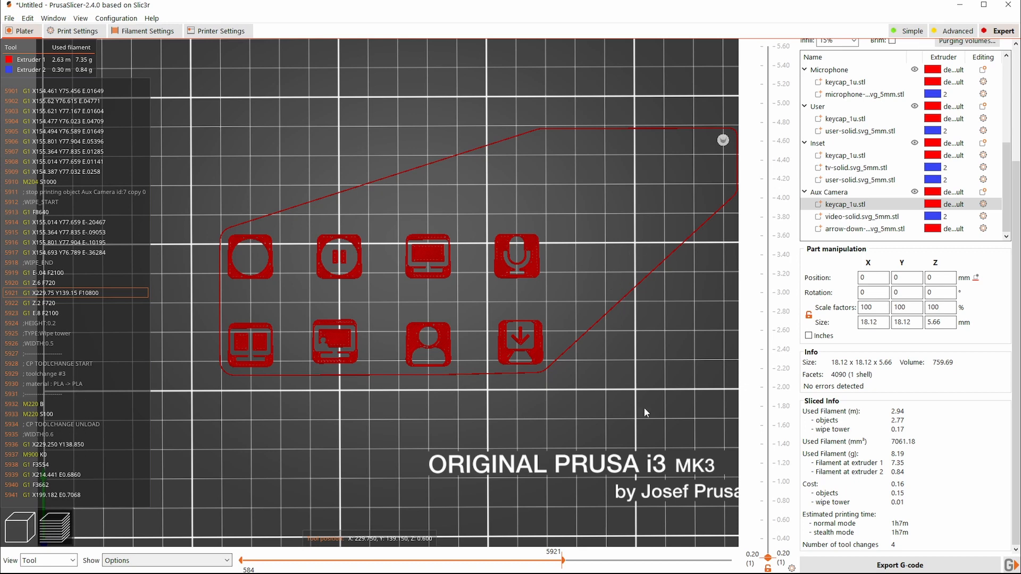
left_click_drag(562, 565, 584, 570)
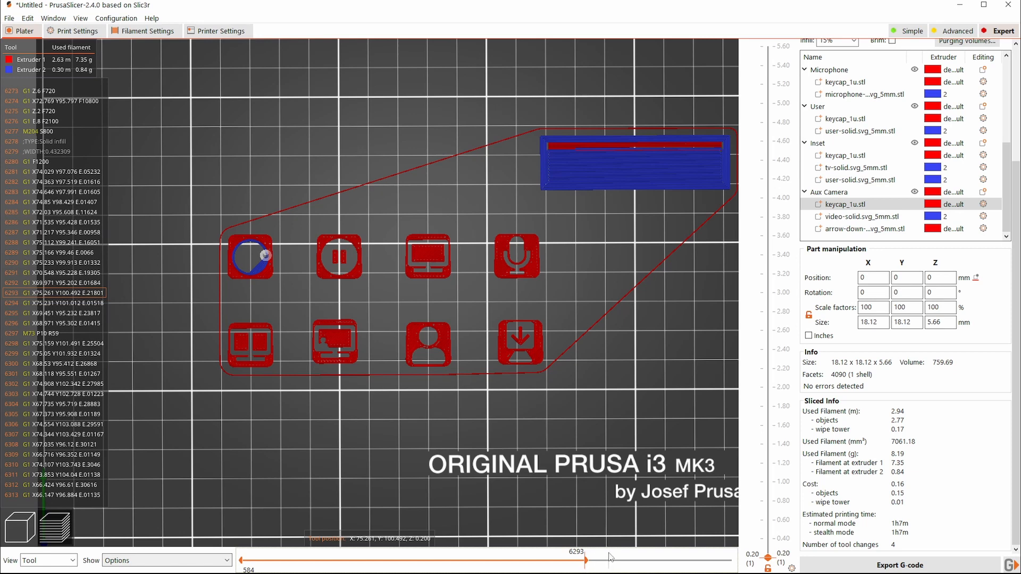
Step: Return to the model editor, mark the Studio, Inset, User and Aux Camera keycaps as non-printable, and slice the remaining ones
left_click(22, 528)
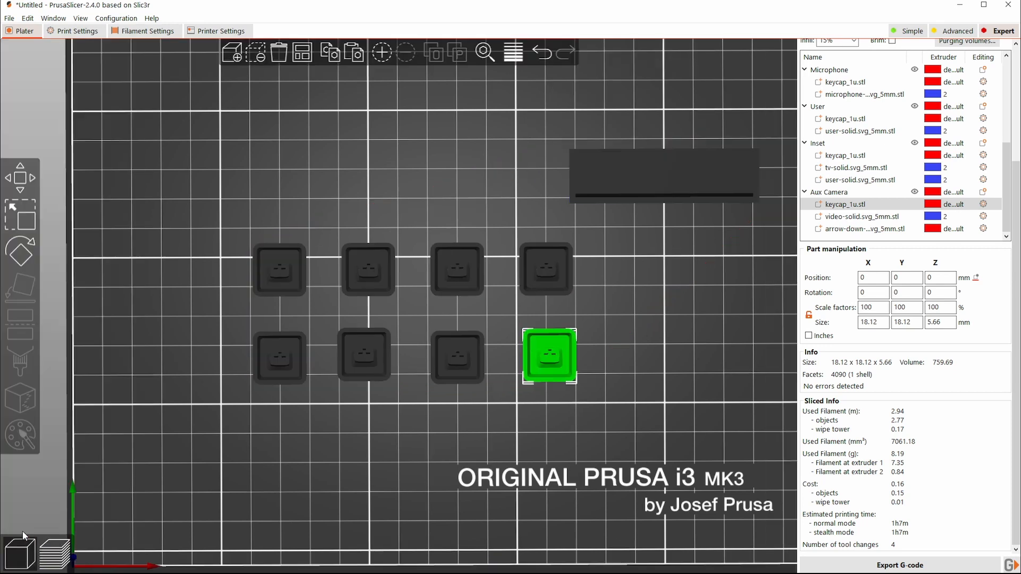
left_click(356, 489)
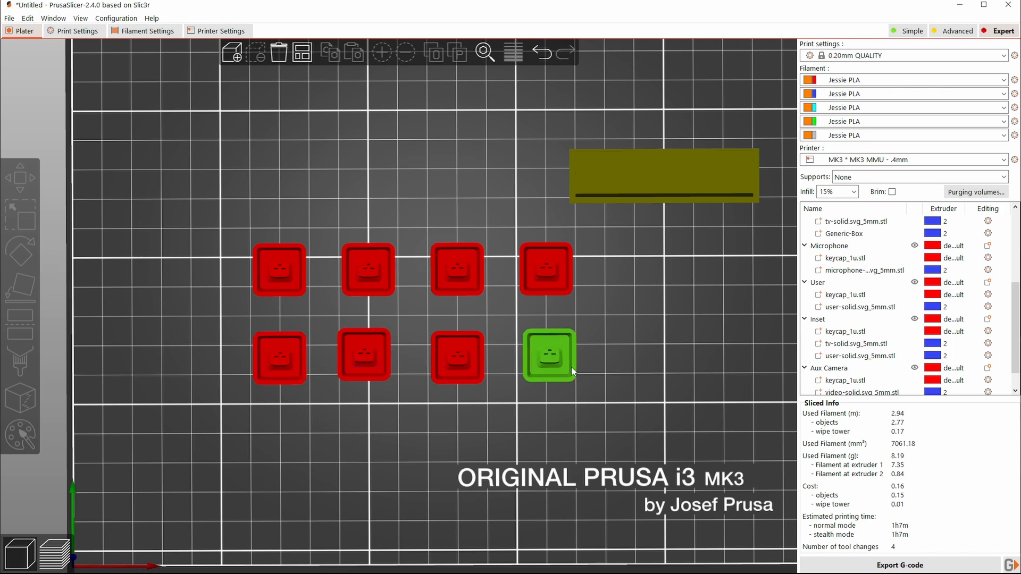
left_click(286, 364)
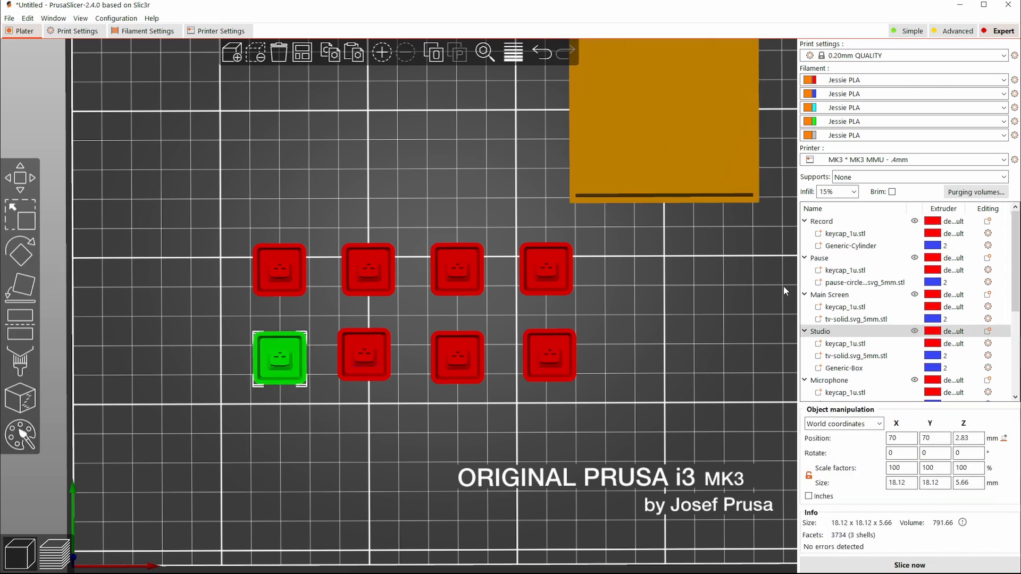
left_click(914, 332)
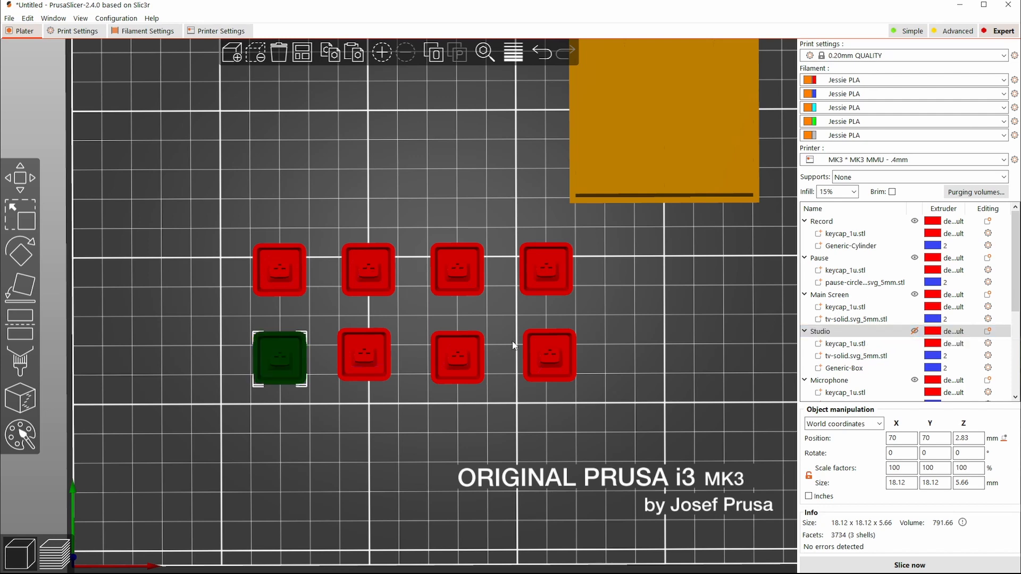
left_click(915, 391)
left_click(893, 356)
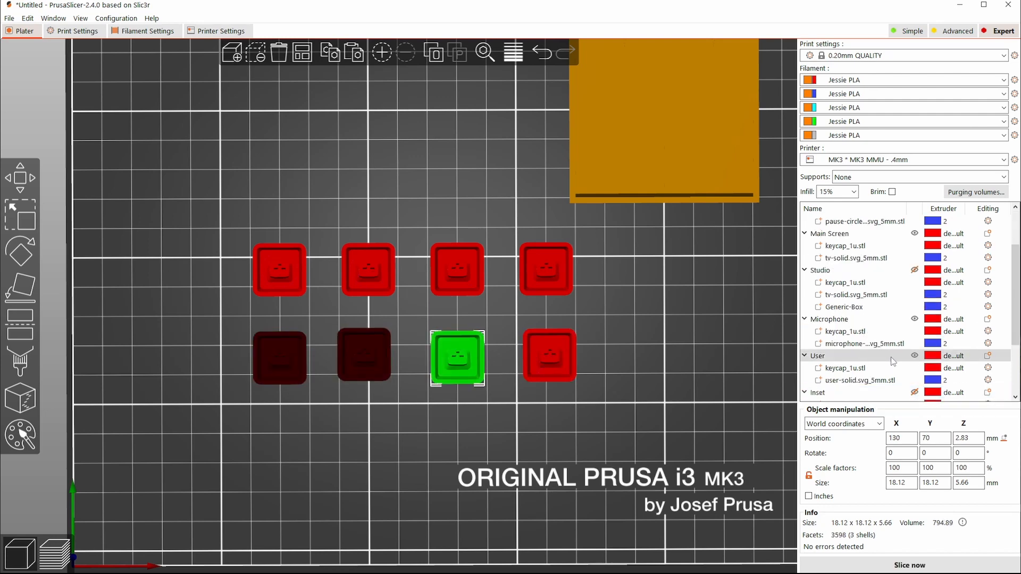
left_click(914, 356)
left_click(571, 350)
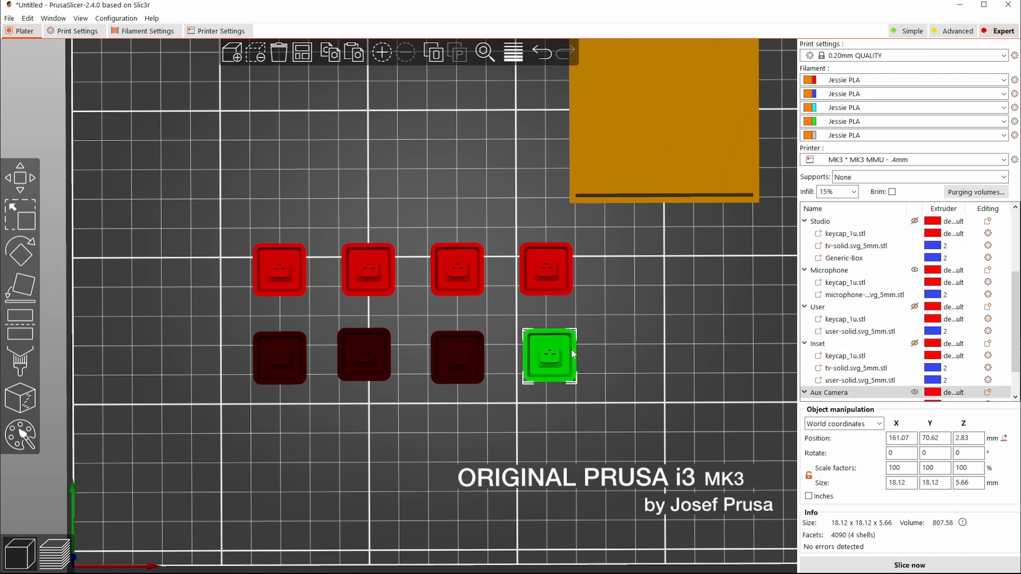
left_click(914, 392)
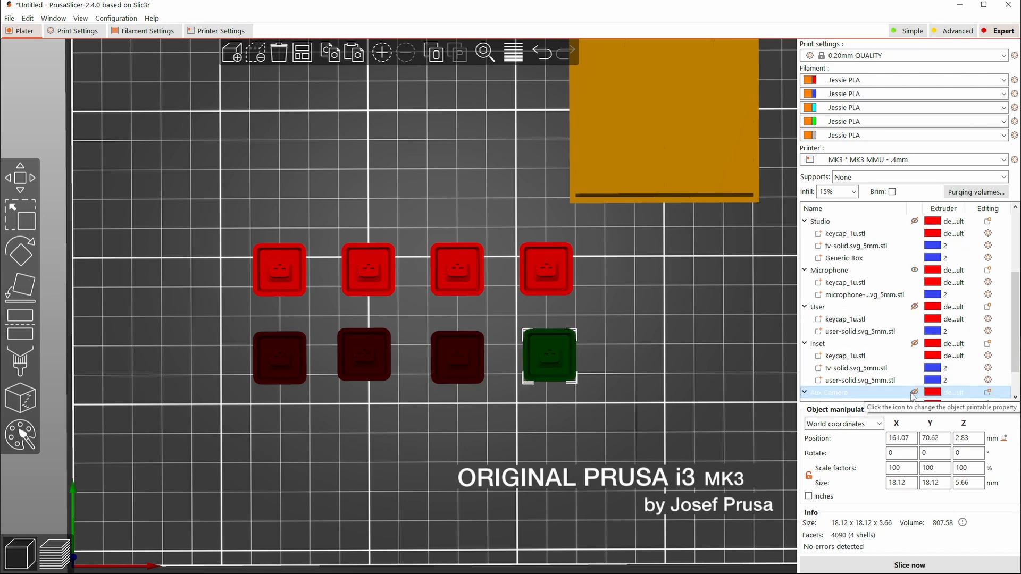
left_click(909, 565)
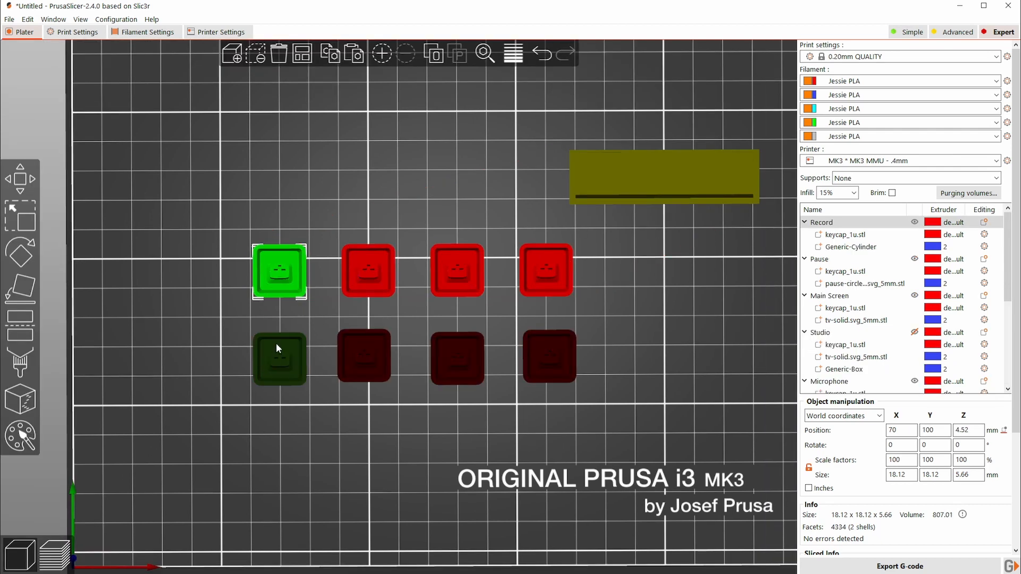
Step: Mark the Record, Pause, Main Screen and Microphone keycaps as non-printable
left_click(914, 222)
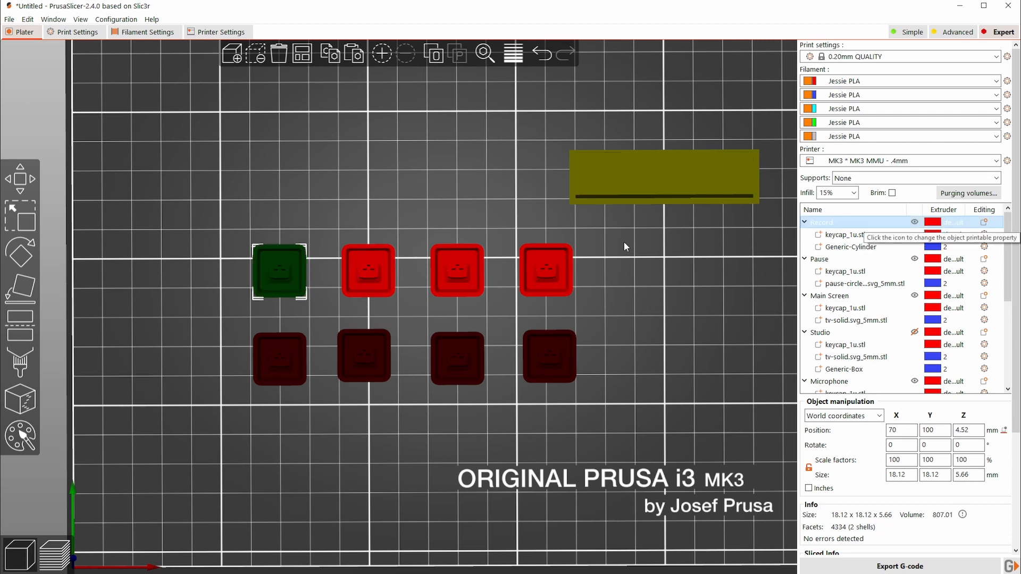
left_click(915, 259)
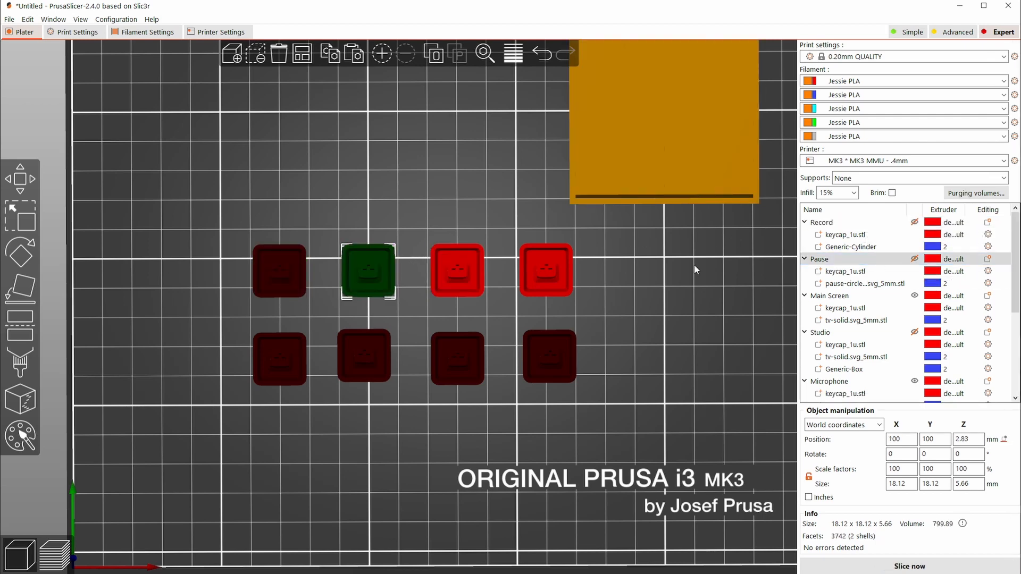
left_click(914, 296)
left_click(914, 381)
Step: Make the Studio, Inset, User and Aux Camera keycaps printable again and clear the selection
left_click(297, 356)
left_click(914, 332)
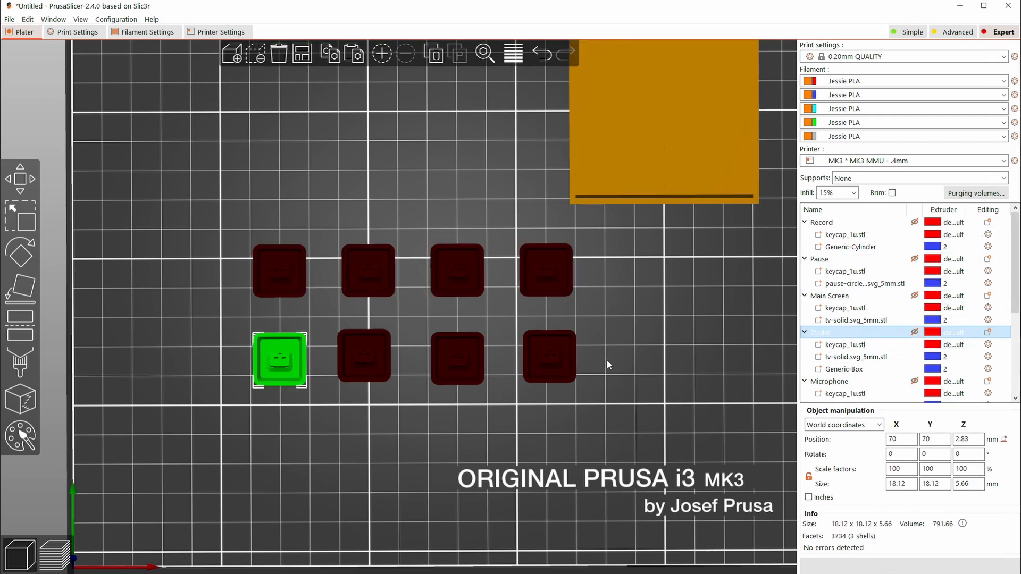
left_click(364, 356)
left_click(915, 393)
left_click(457, 357)
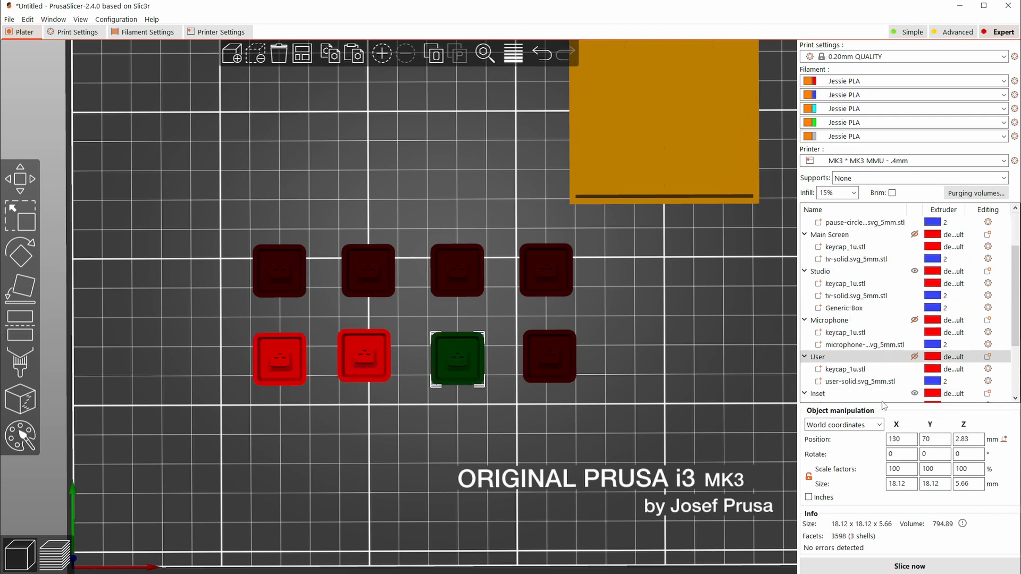
left_click(915, 357)
left_click(556, 356)
left_click(914, 394)
left_click(611, 424)
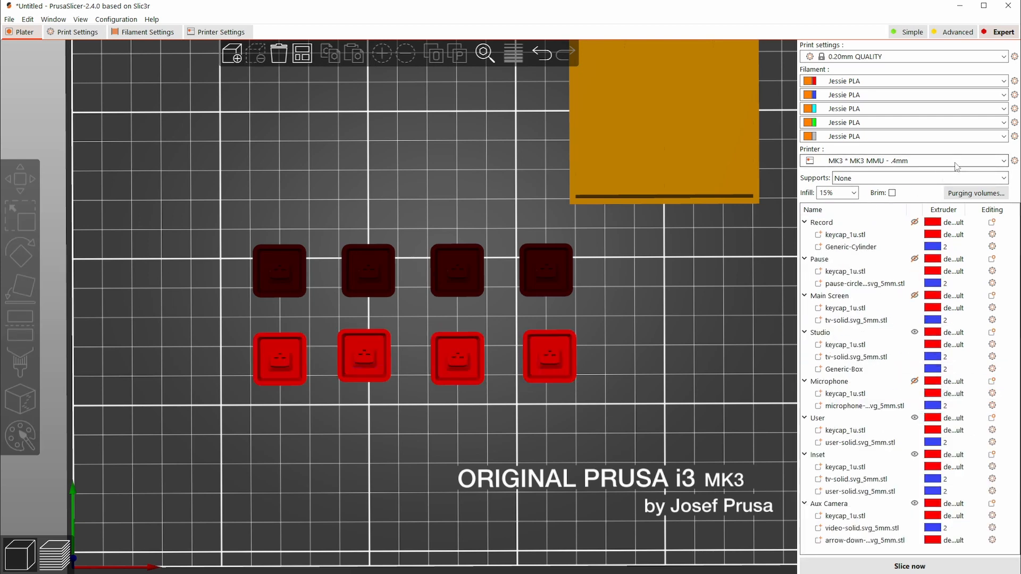
Step: Switch the printer to the physical printer Ender * Ender3 - .4mm and set its number of extruders to 2
left_click(958, 162)
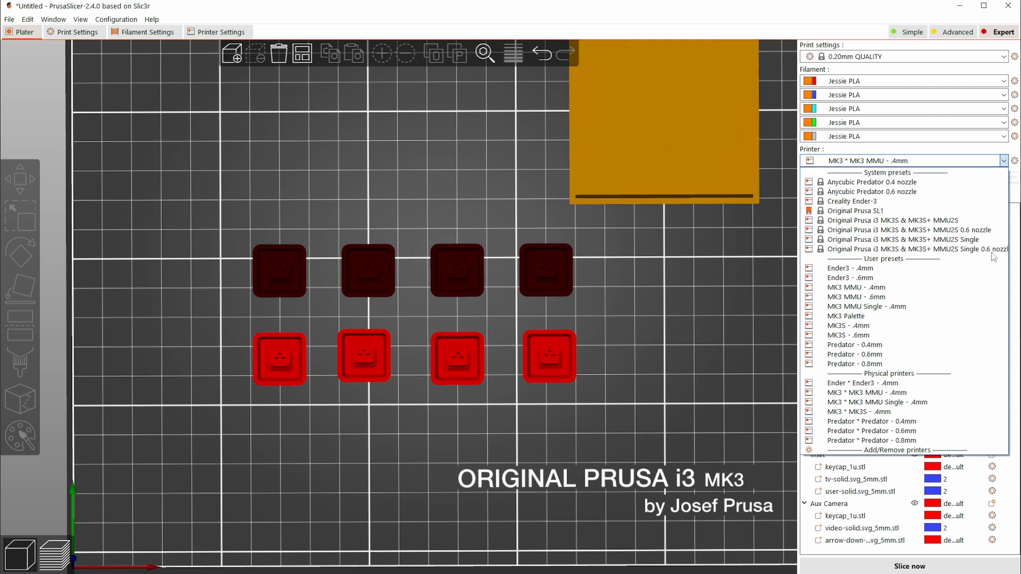
left_click(910, 392)
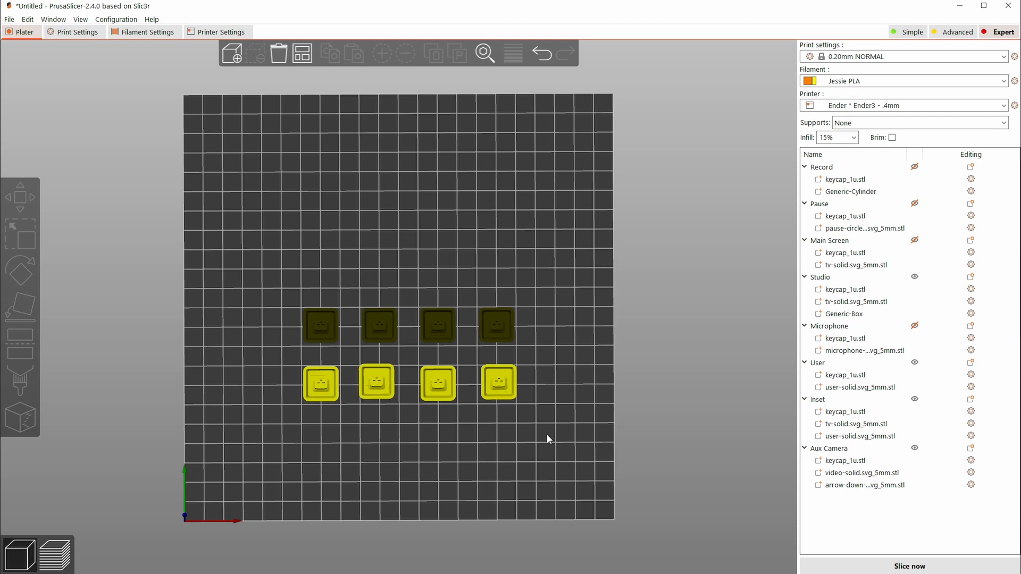
left_click(216, 33)
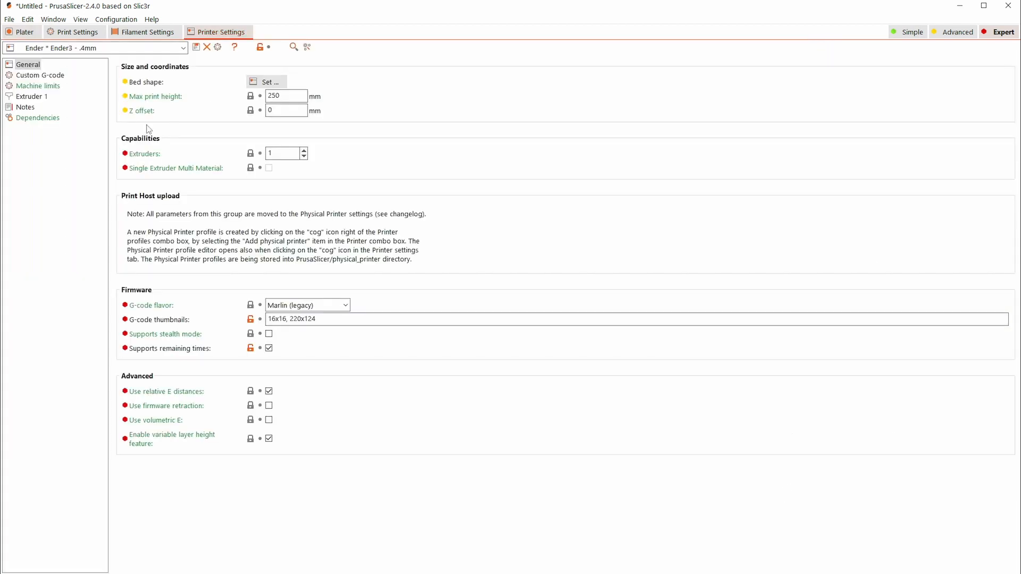
left_click(304, 151)
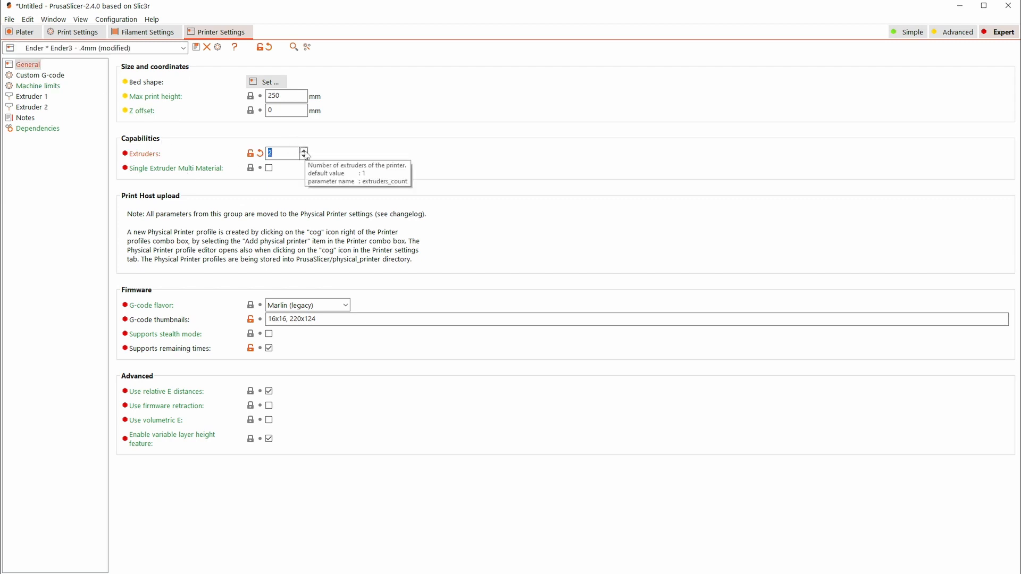
Step: Set the preview colour of extruder 1 to black and of extruder 2 to white in the Ender printer profile
left_click(31, 99)
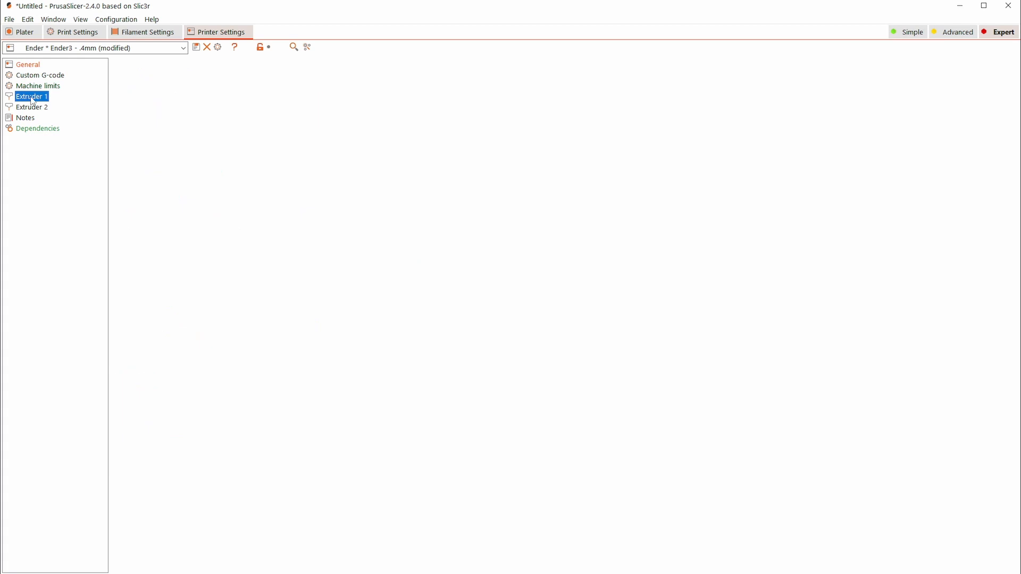
left_click(292, 456)
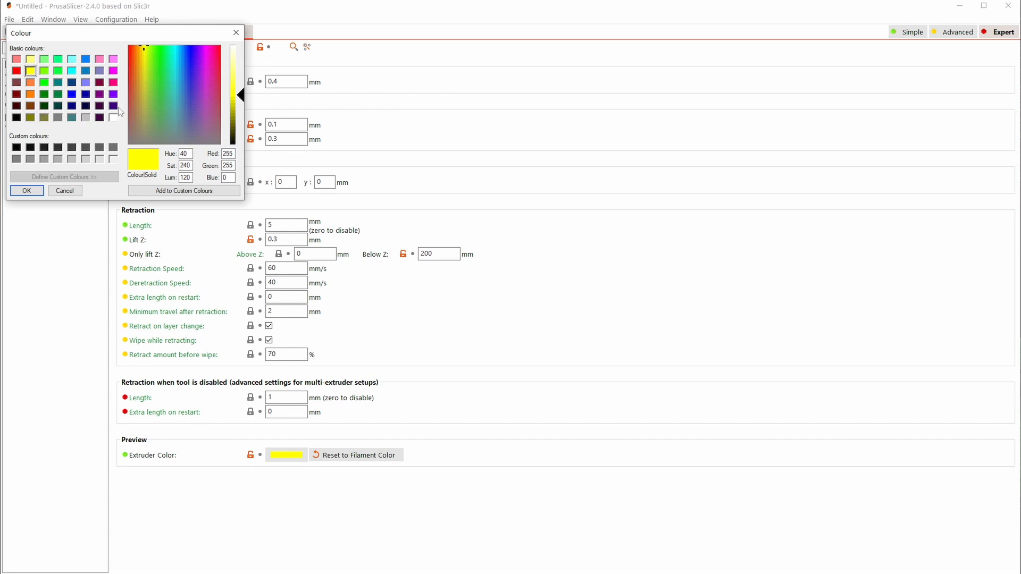
left_click(17, 117)
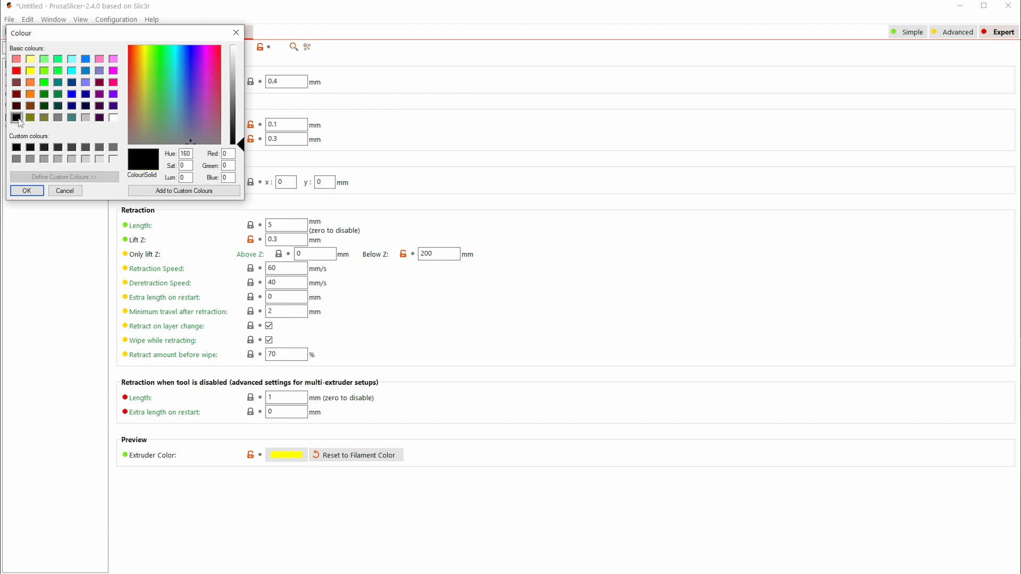
left_click(29, 190)
left_click(32, 107)
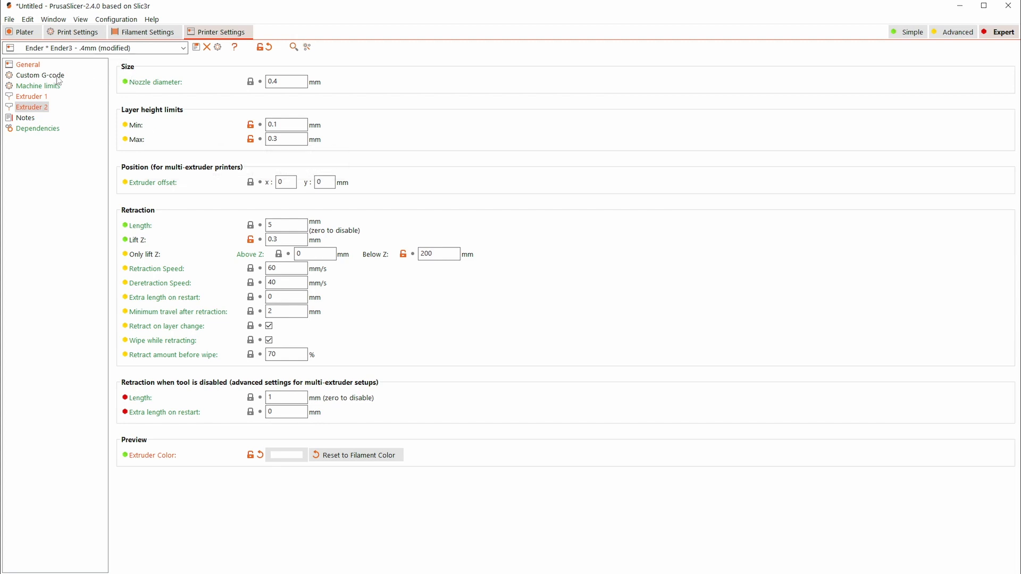
Step: Enter M600 as the tool change G-code of the Ender profile and look over the remaining custom G-code fields
left_click(42, 77)
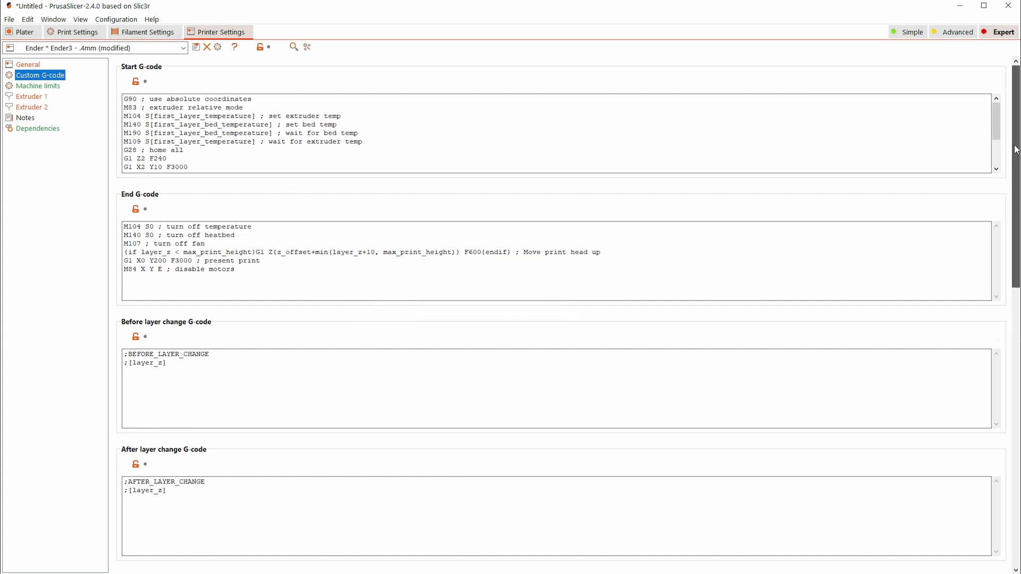
left_click_drag(1017, 151, 1014, 337)
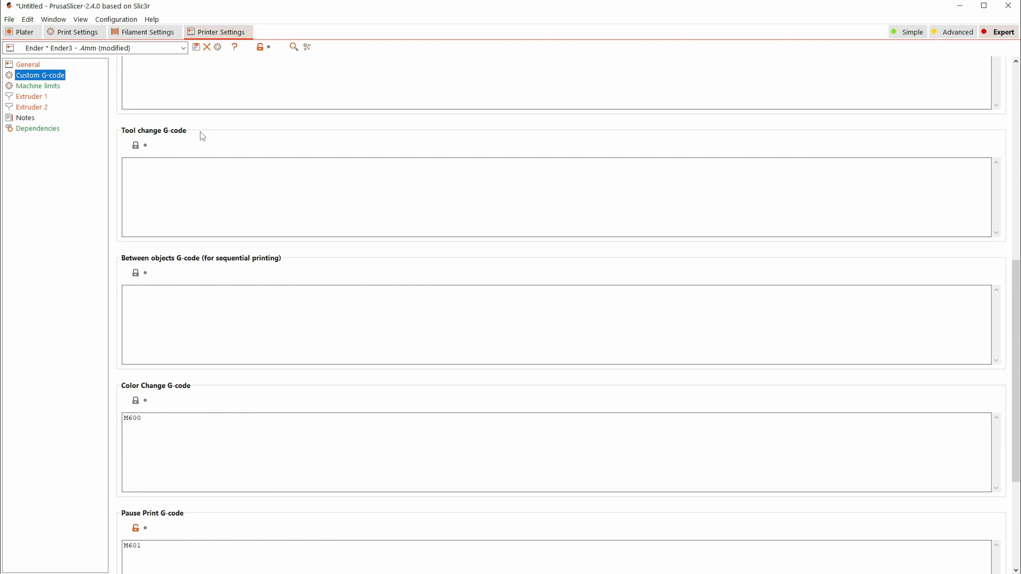
left_click(249, 213)
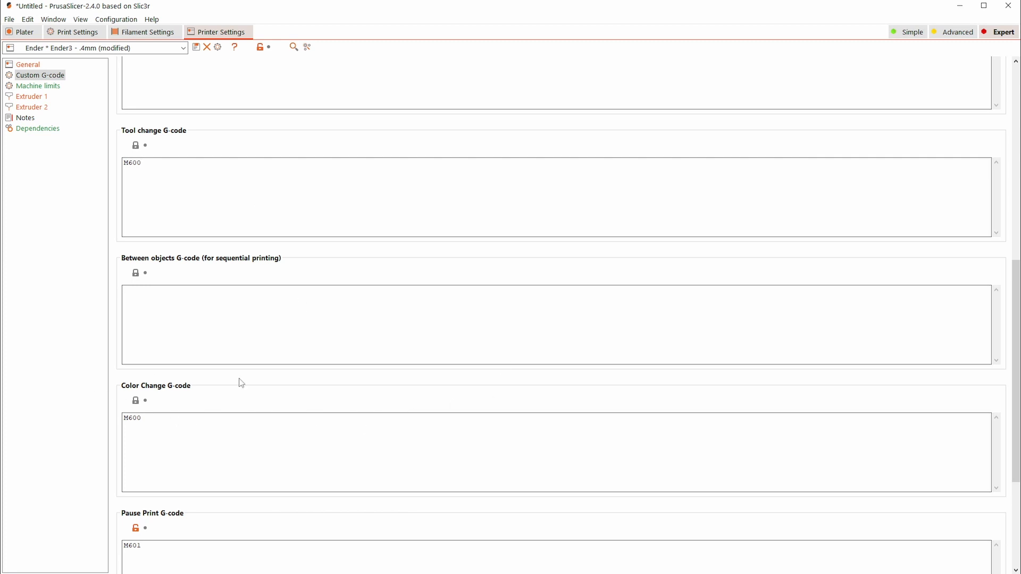
left_click_drag(1016, 324, 1017, 407)
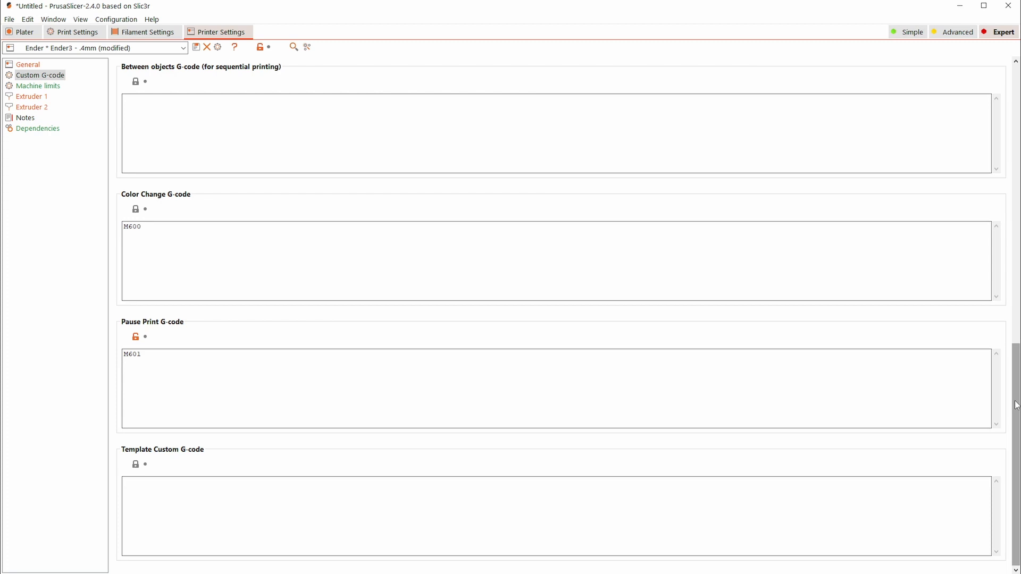
left_click_drag(1016, 404, 1011, 352)
scroll(1010, 352, "down", 3)
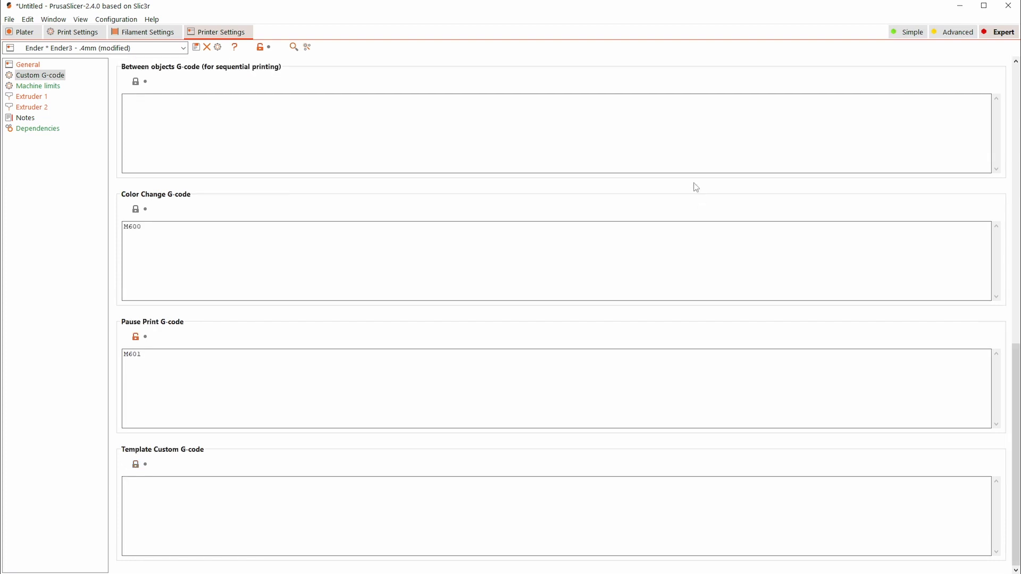
Step: Check the wipe tower setting for multiple extruders and slice the printable keycaps for the Ender
left_click(75, 36)
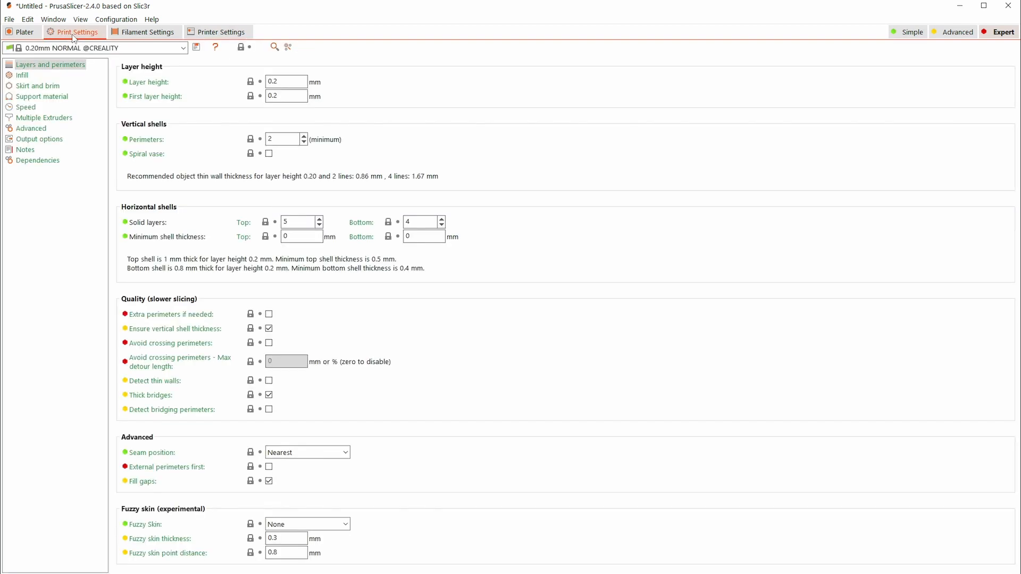
left_click(51, 120)
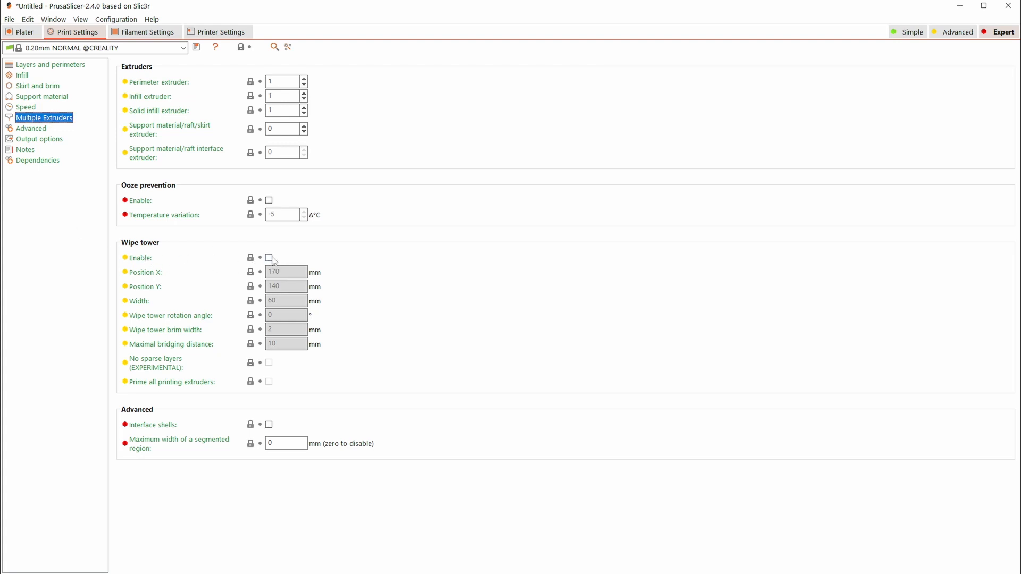
left_click(22, 32)
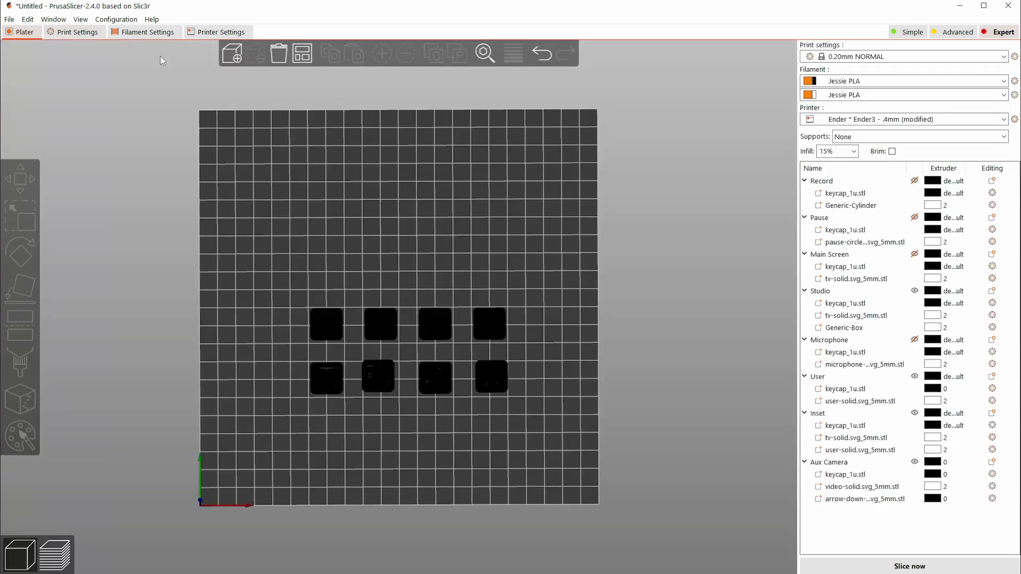
left_click(930, 566)
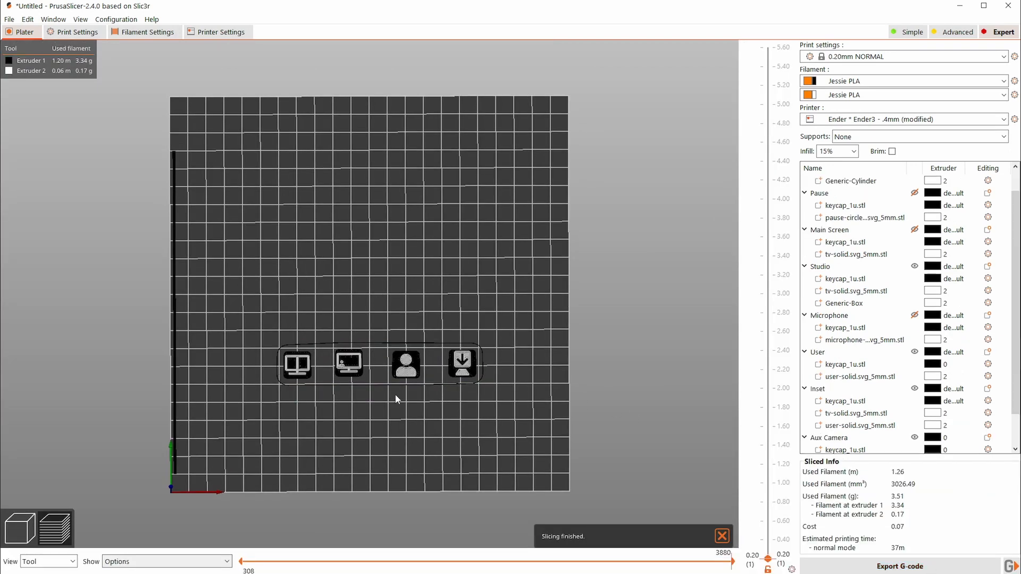
Step: Examine the first-layer toolpath and the G-code around the change from the black keycaps to the white icons
scroll(395, 398, "up", 10)
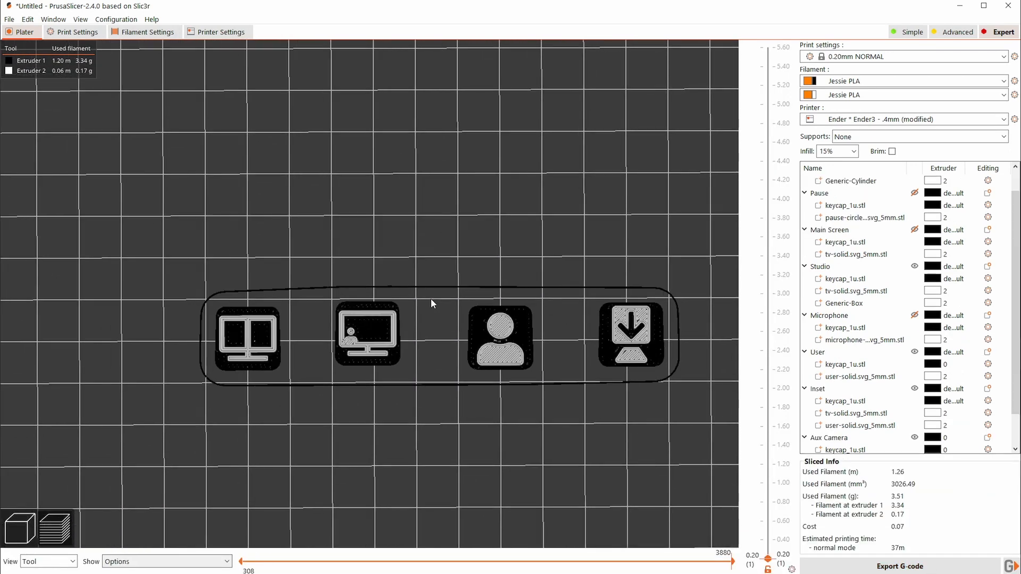
scroll(774, 449, "up", 2)
scroll(774, 451, "down", 2)
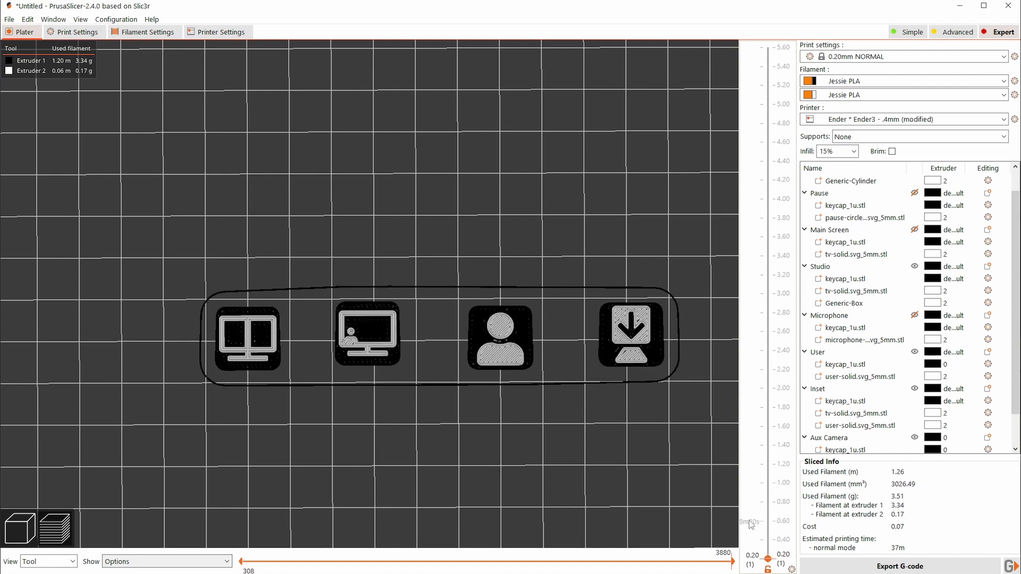
mouse_move(733, 560)
left_mouse_down()
mouse_move(532, 561)
mouse_move(565, 561)
left_mouse_up()
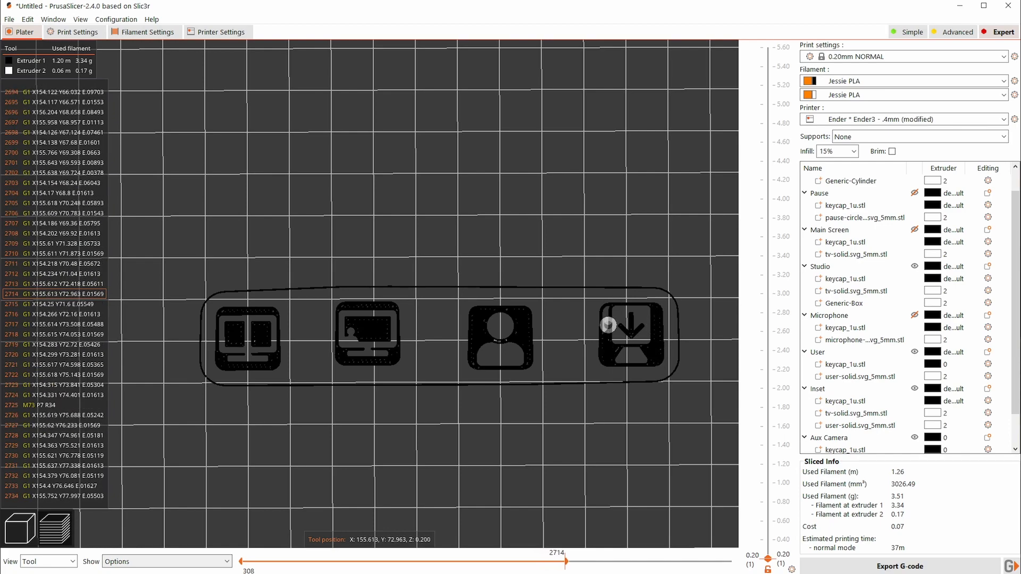
scroll(577, 568, "up", 14)
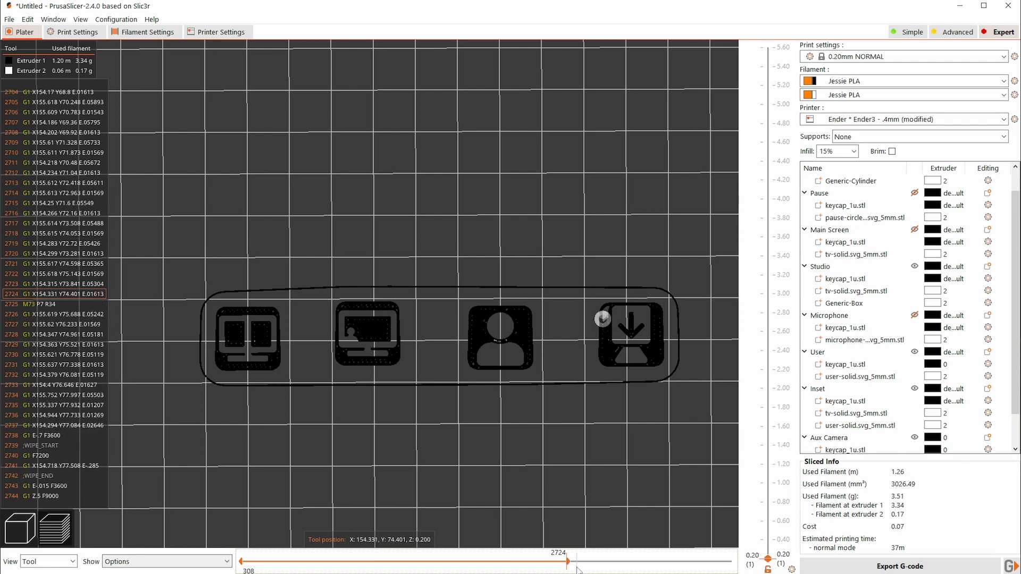
scroll(578, 569, "up", 18)
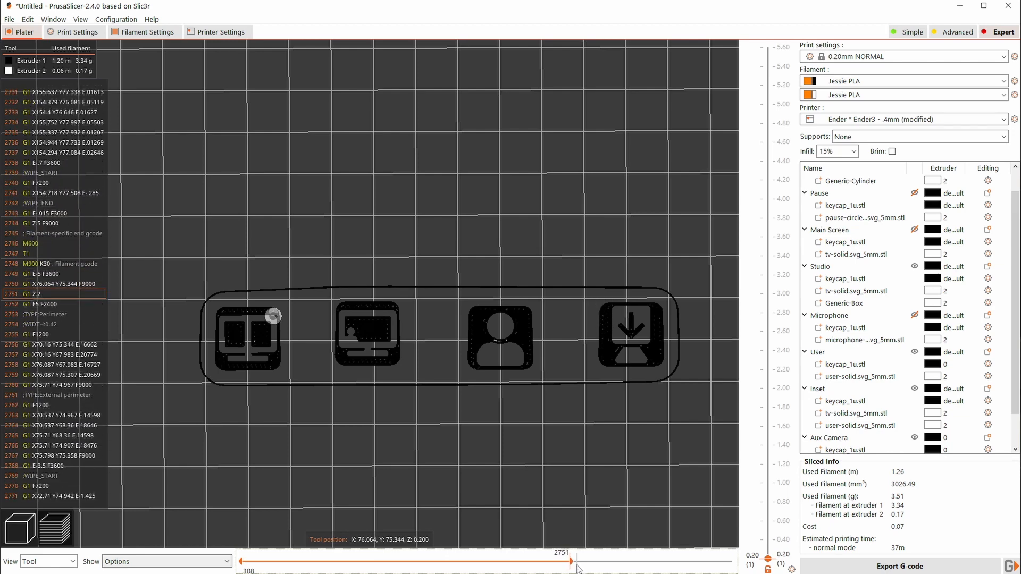
scroll(578, 569, "up", 1)
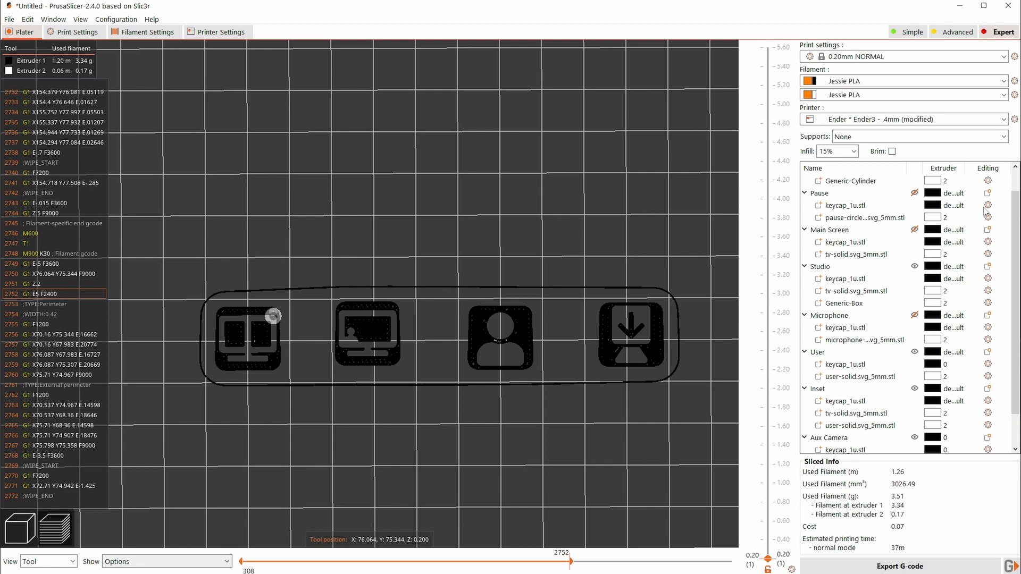
Step: Switch the printer to the physical printer MK3 * MK3S - .4mm, reviewing and discarding the unsaved Ender3 preset changes
left_click(936, 120)
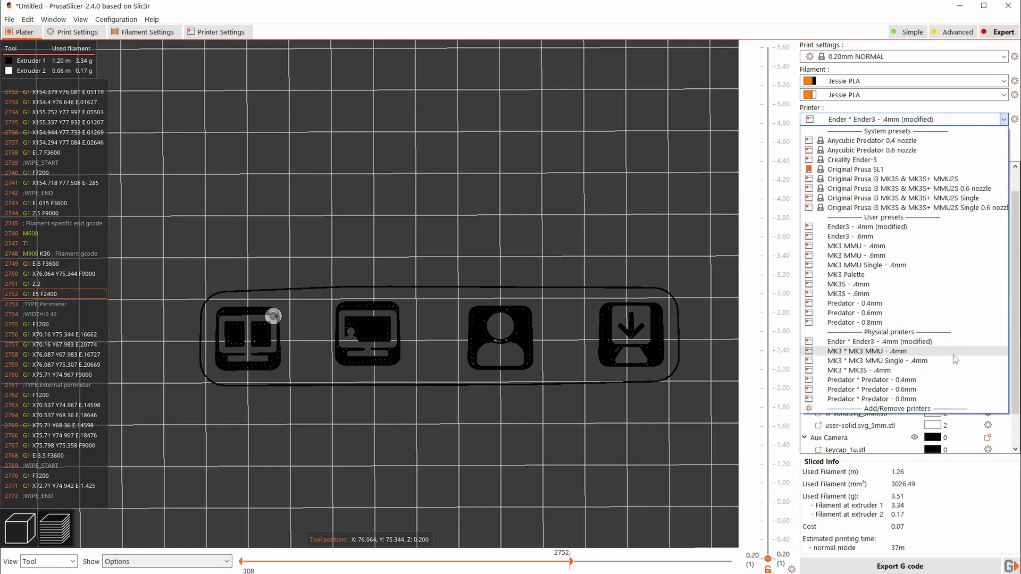
left_click(949, 370)
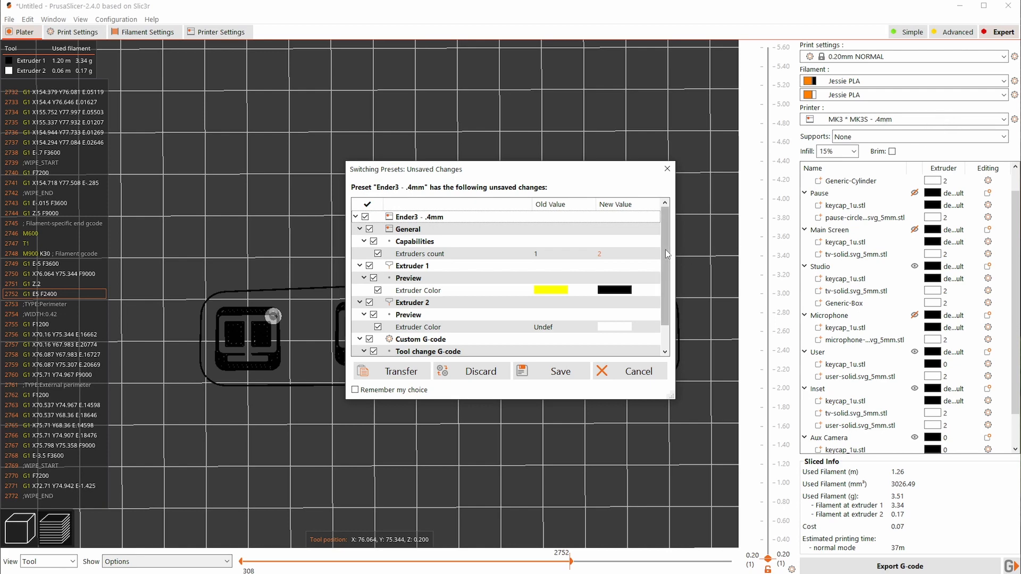
mouse_move(667, 237)
left_mouse_down()
mouse_move(670, 289)
mouse_move(675, 223)
left_mouse_up()
scroll(463, 293, "down", 2)
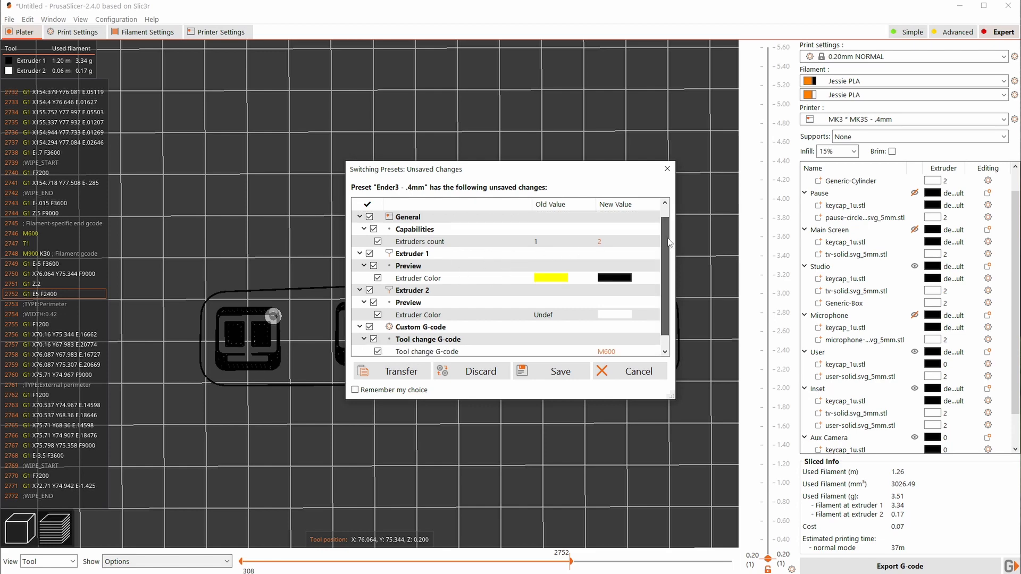
left_click(481, 371)
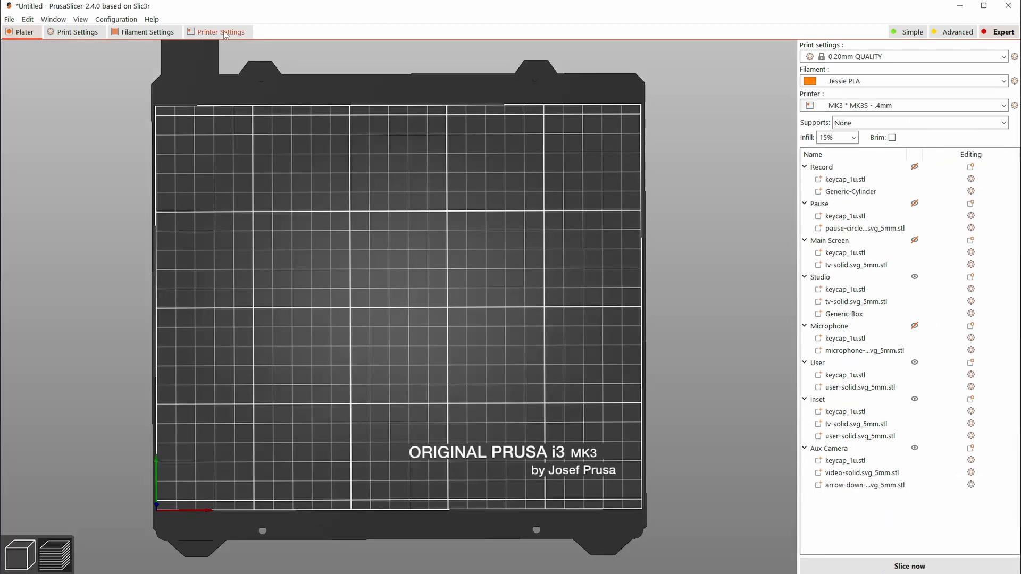
Step: Set the number of extruders to 2 in the general settings of the MK3S printer profile
left_click(229, 32)
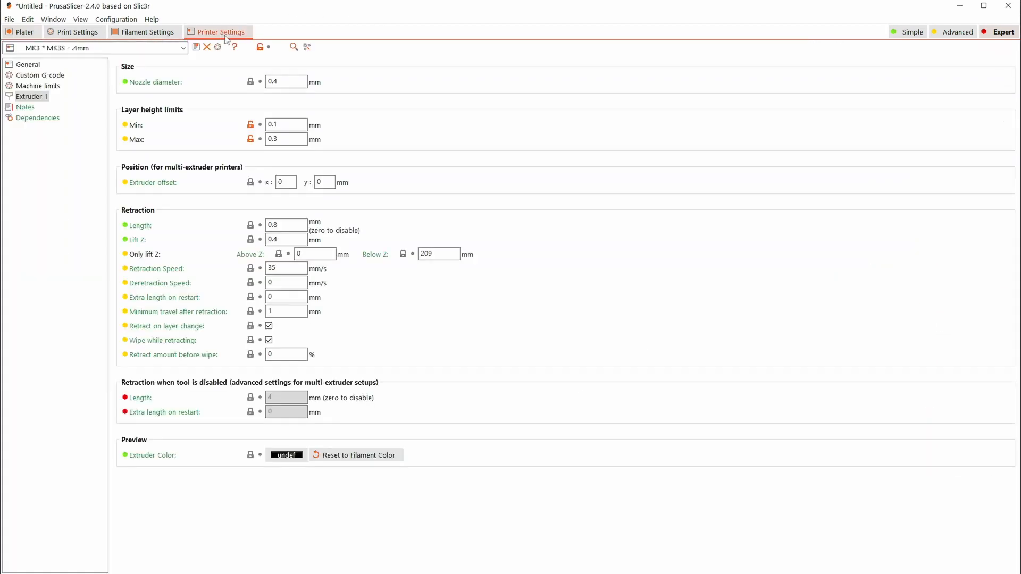
left_click(27, 65)
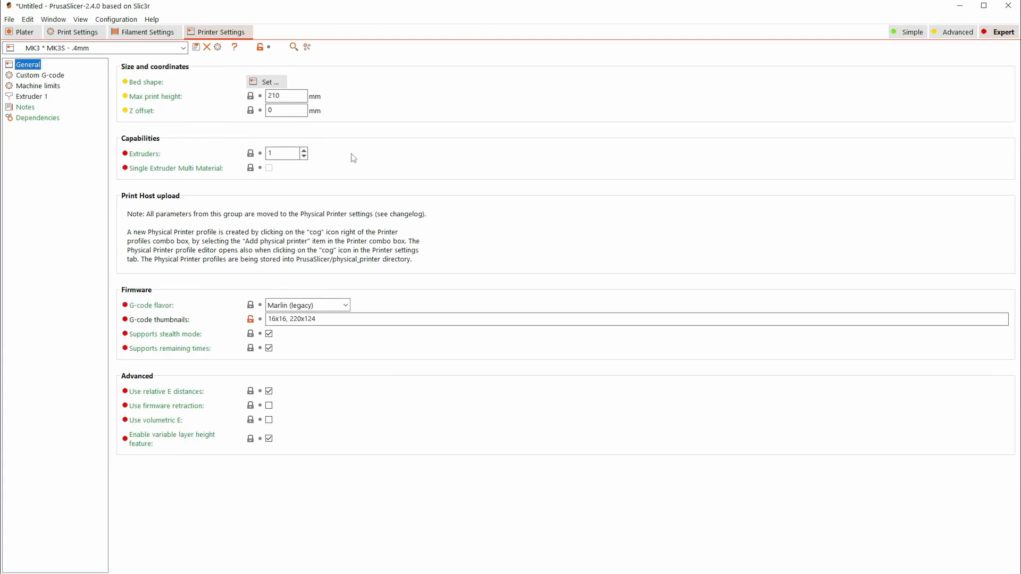
left_click(304, 151)
Step: Enter M600 as the tool change G-code in the MK3S printer profile
left_click(41, 76)
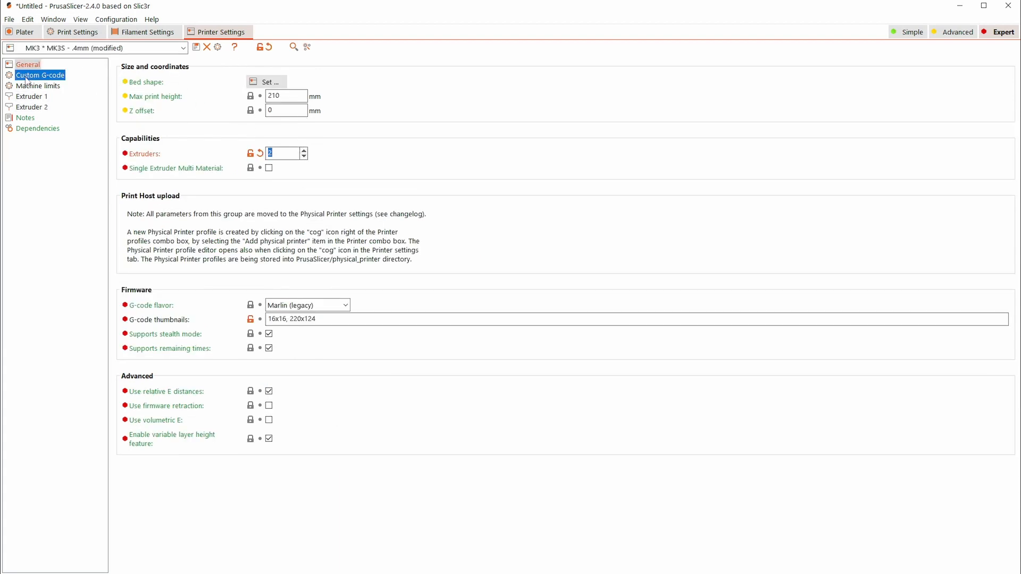
left_click(36, 85)
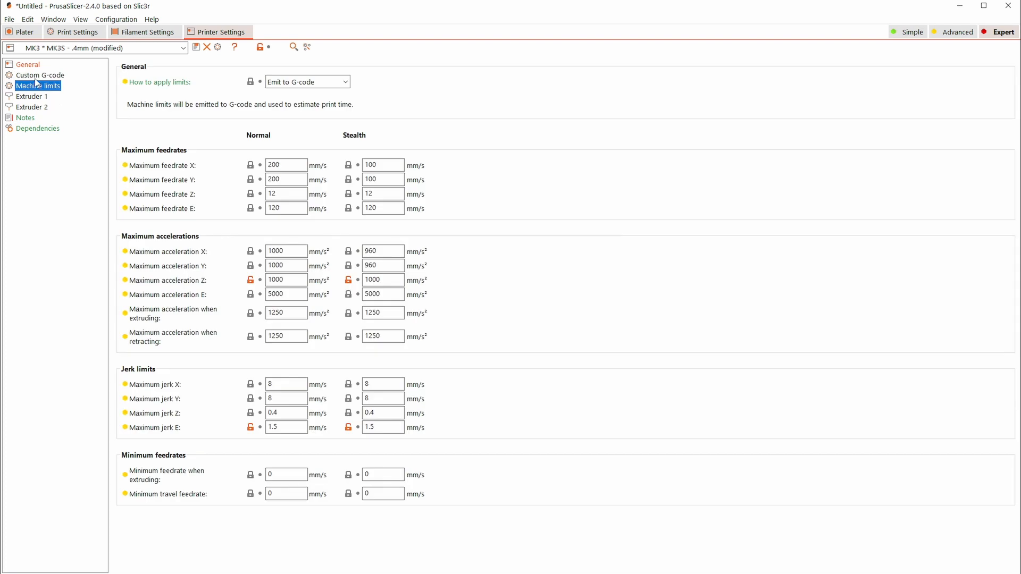
left_click(36, 77)
scroll(973, 319, "down", 7)
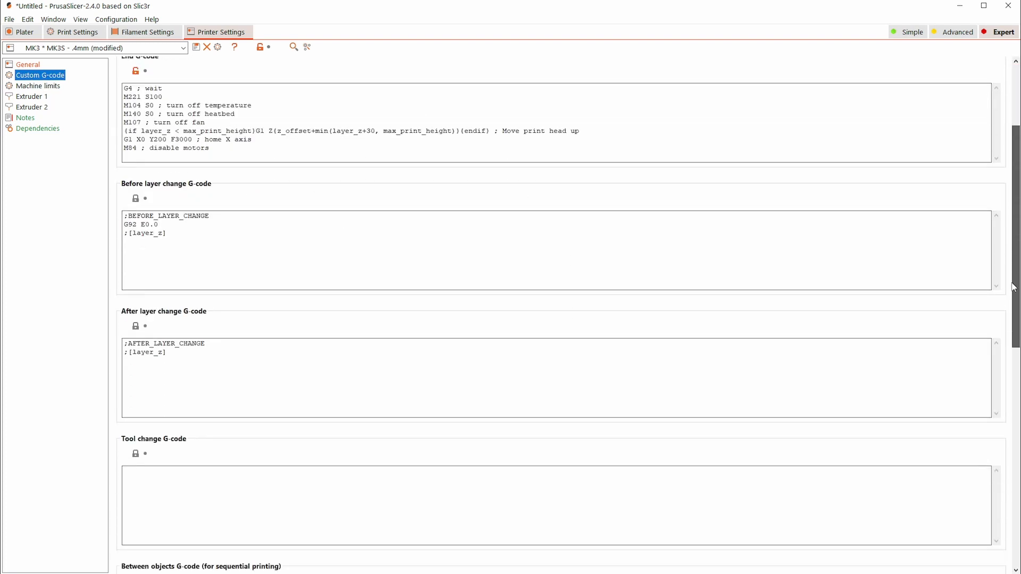
left_click(363, 283)
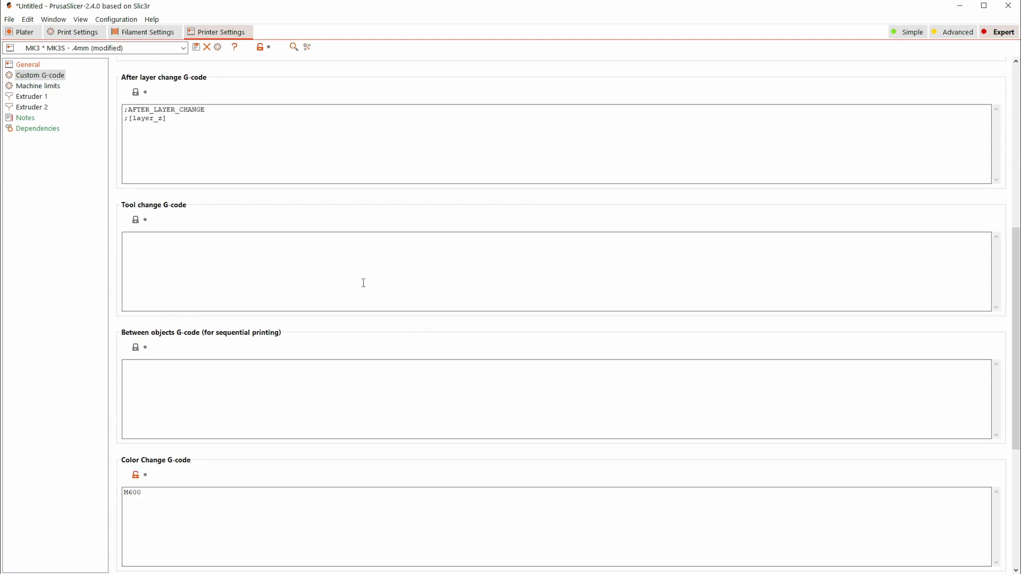
type("M600")
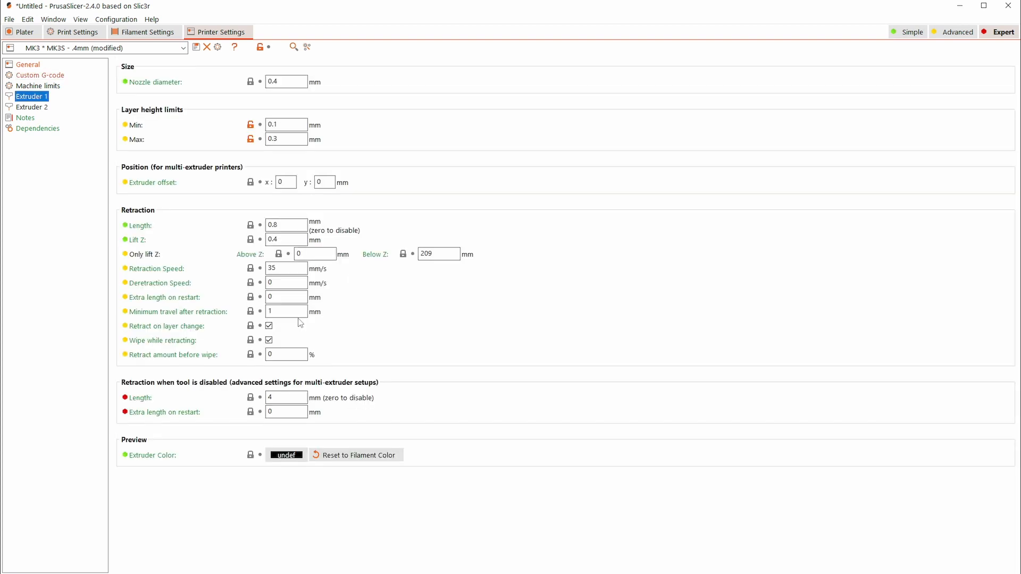
Step: Set the MK3S profile's preview colours to black for extruder 1 and near-white for extruder 2
left_click(296, 457)
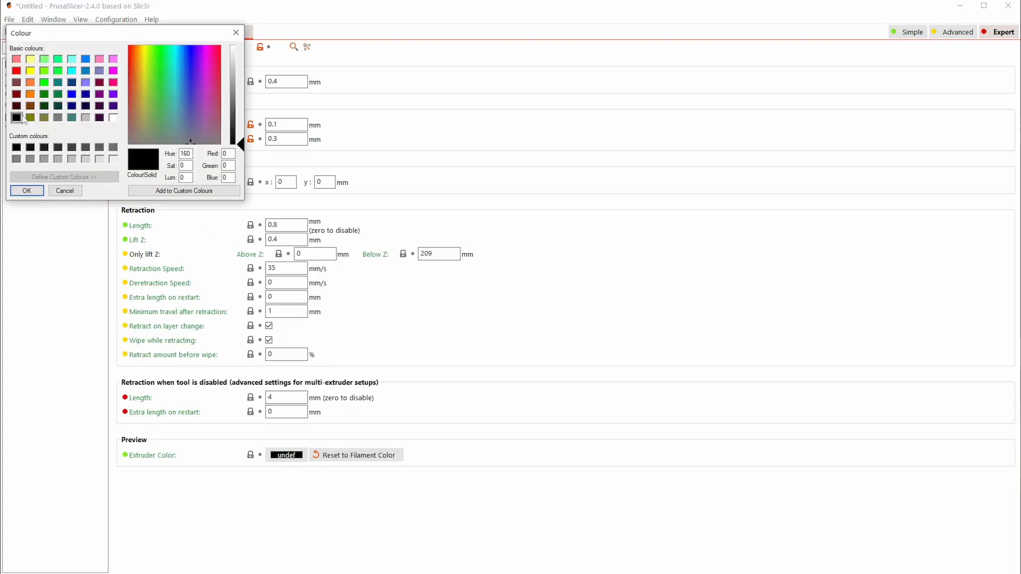
left_click(25, 191)
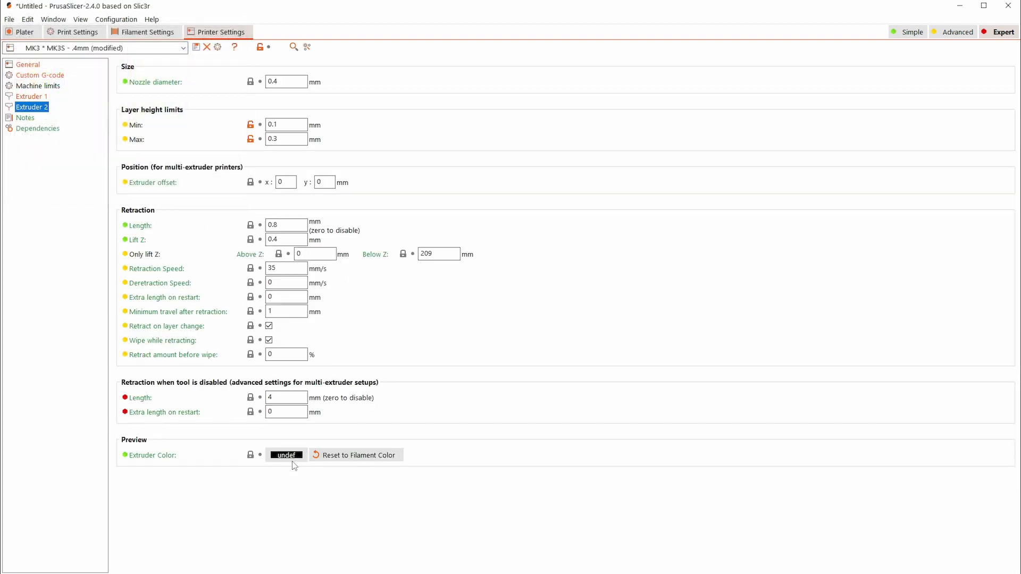
left_click(290, 458)
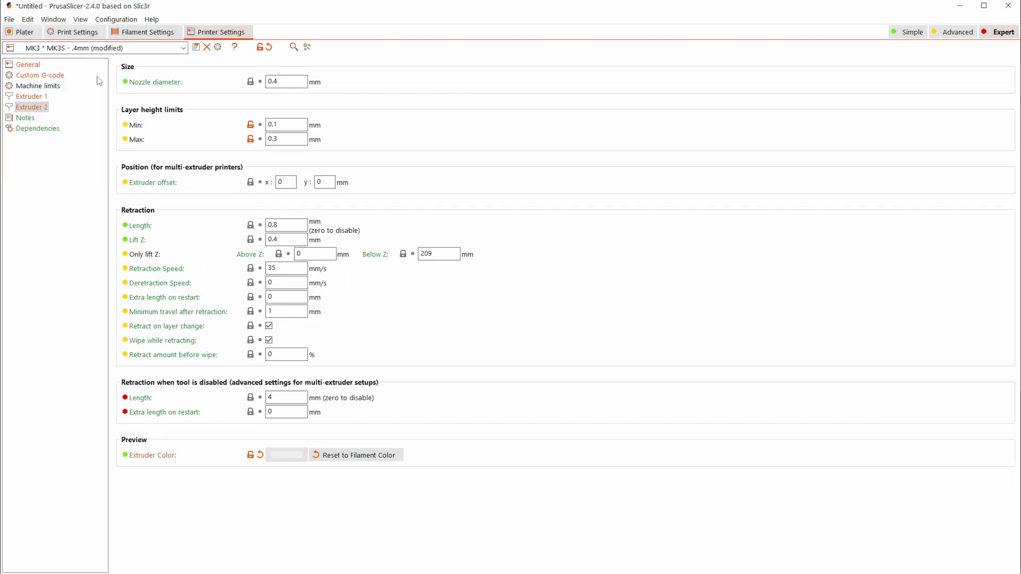
Step: Disable the wipe tower in the 0.20mm QUALITY print settings and slice the printable keycaps for the MK3S
left_click(80, 33)
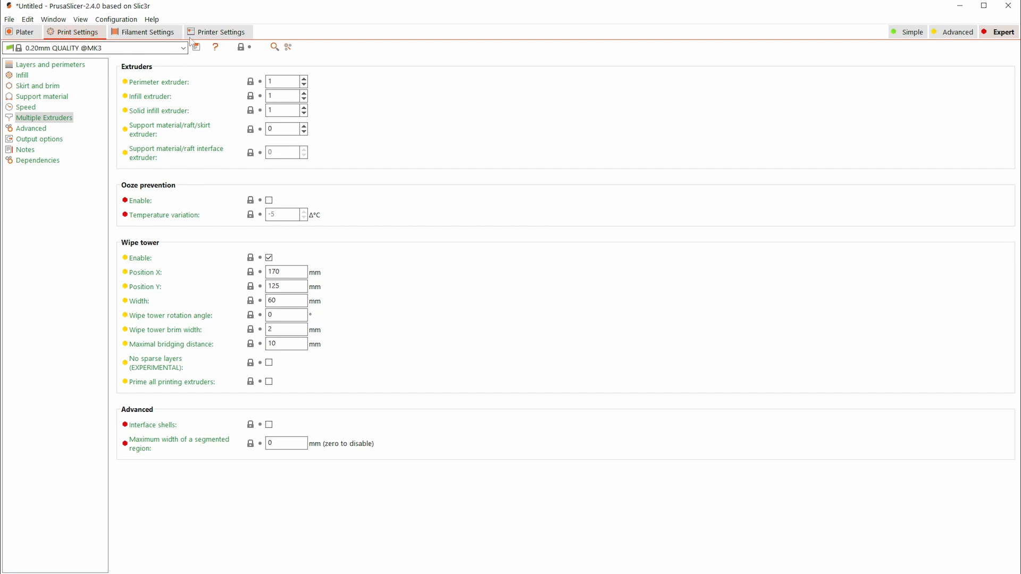
left_click(269, 258)
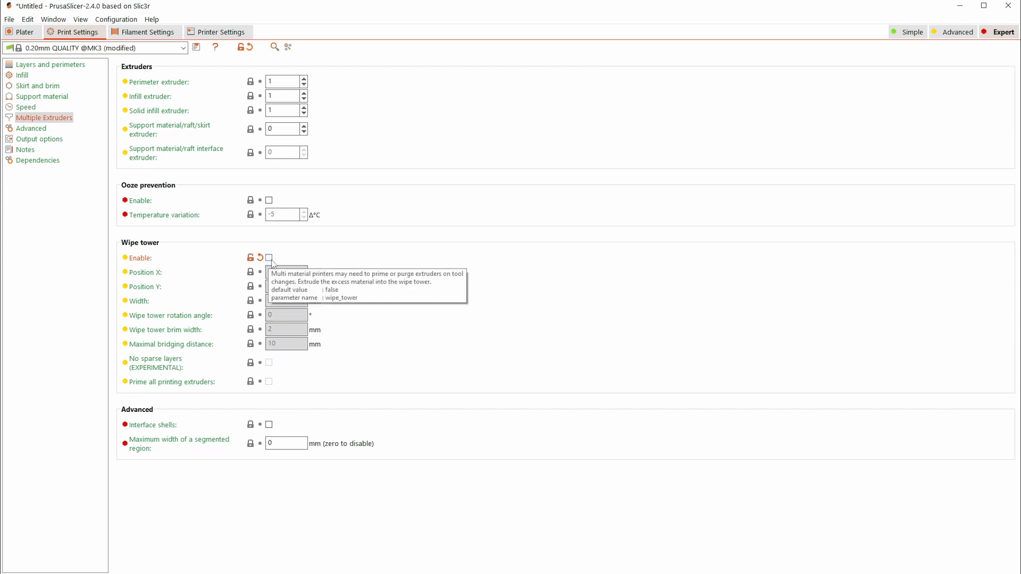
left_click(25, 32)
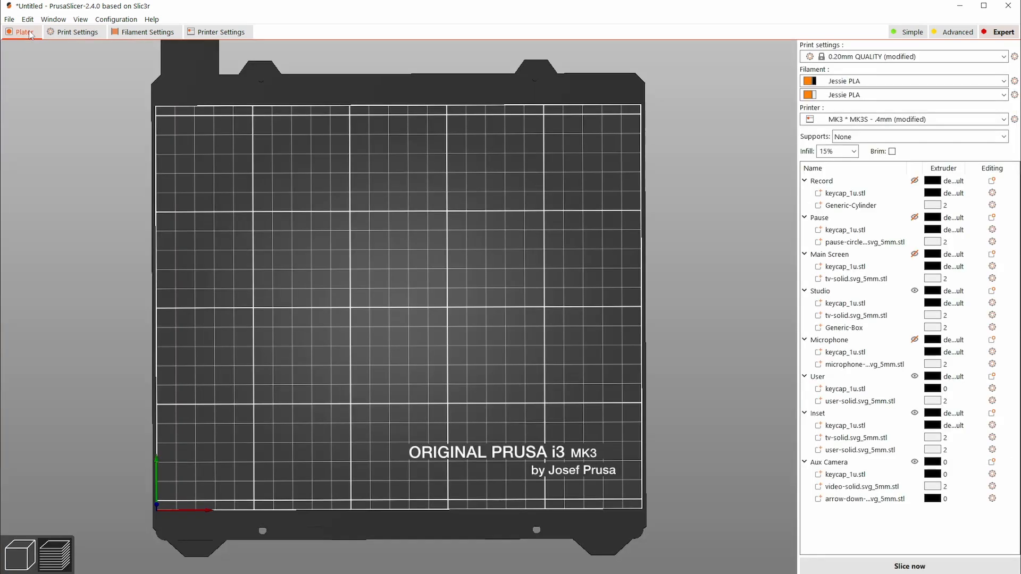
left_click(910, 566)
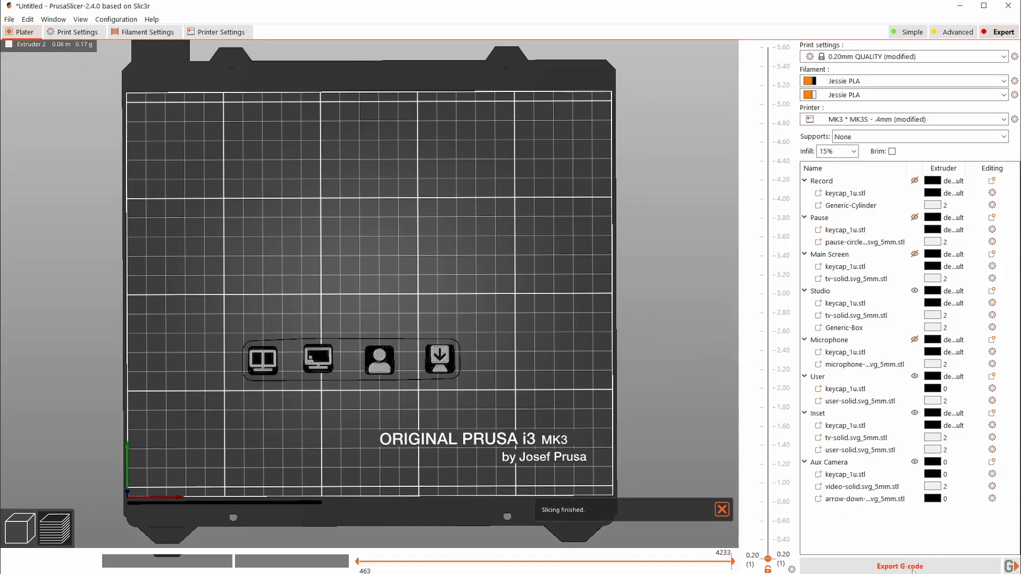
Step: Examine the sliced first layer and its G-code at the point where the filament change for the icons is inserted
scroll(441, 466, "up", 3)
scroll(441, 466, "up", 3)
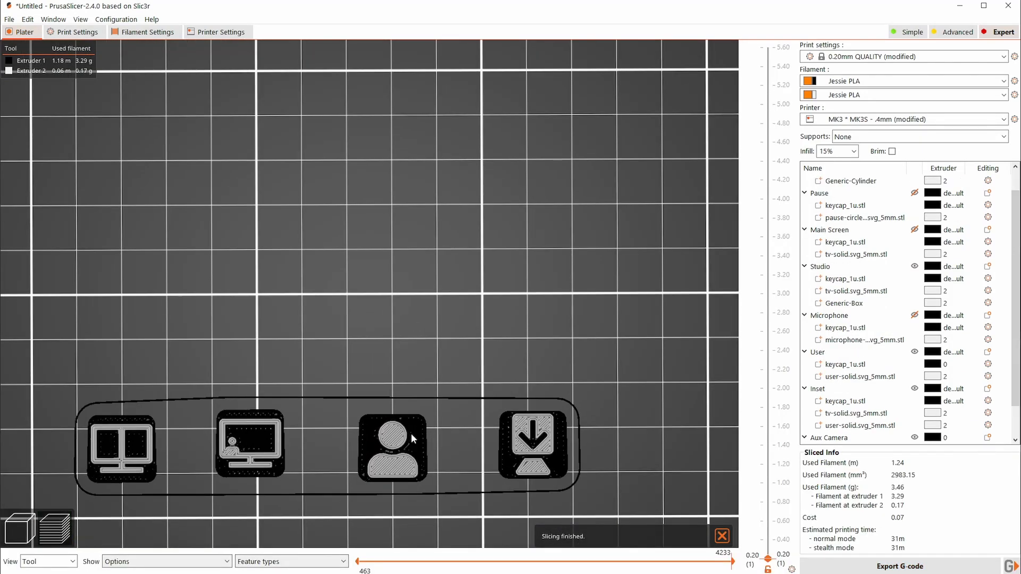
middle_click_drag(410, 438, 521, 273)
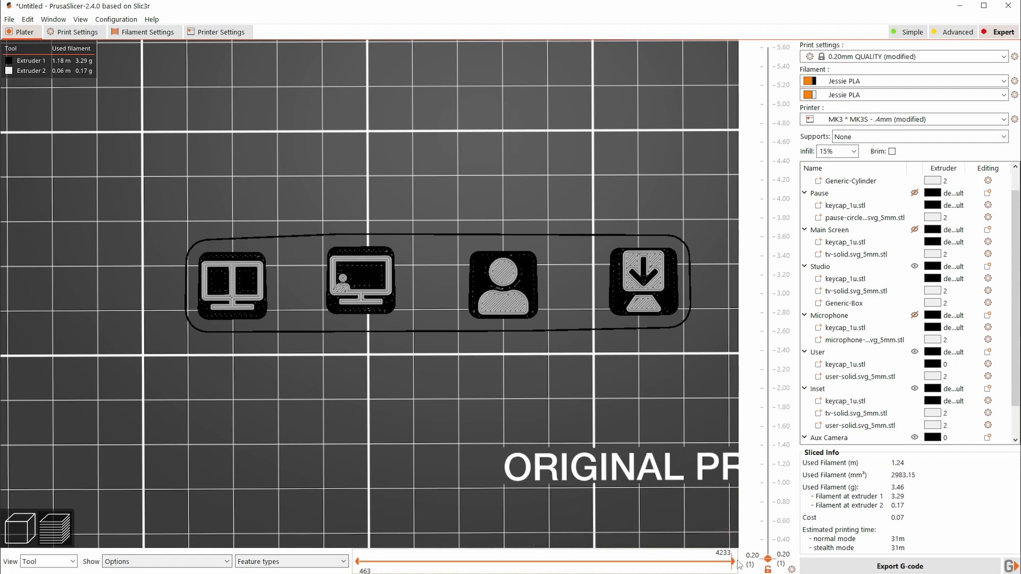
left_click_drag(733, 561, 607, 566)
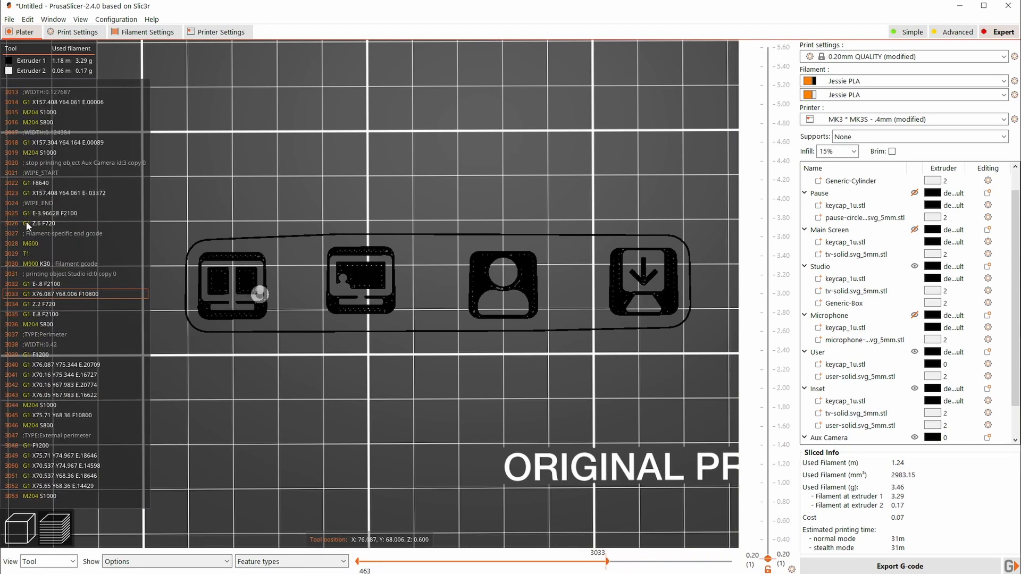